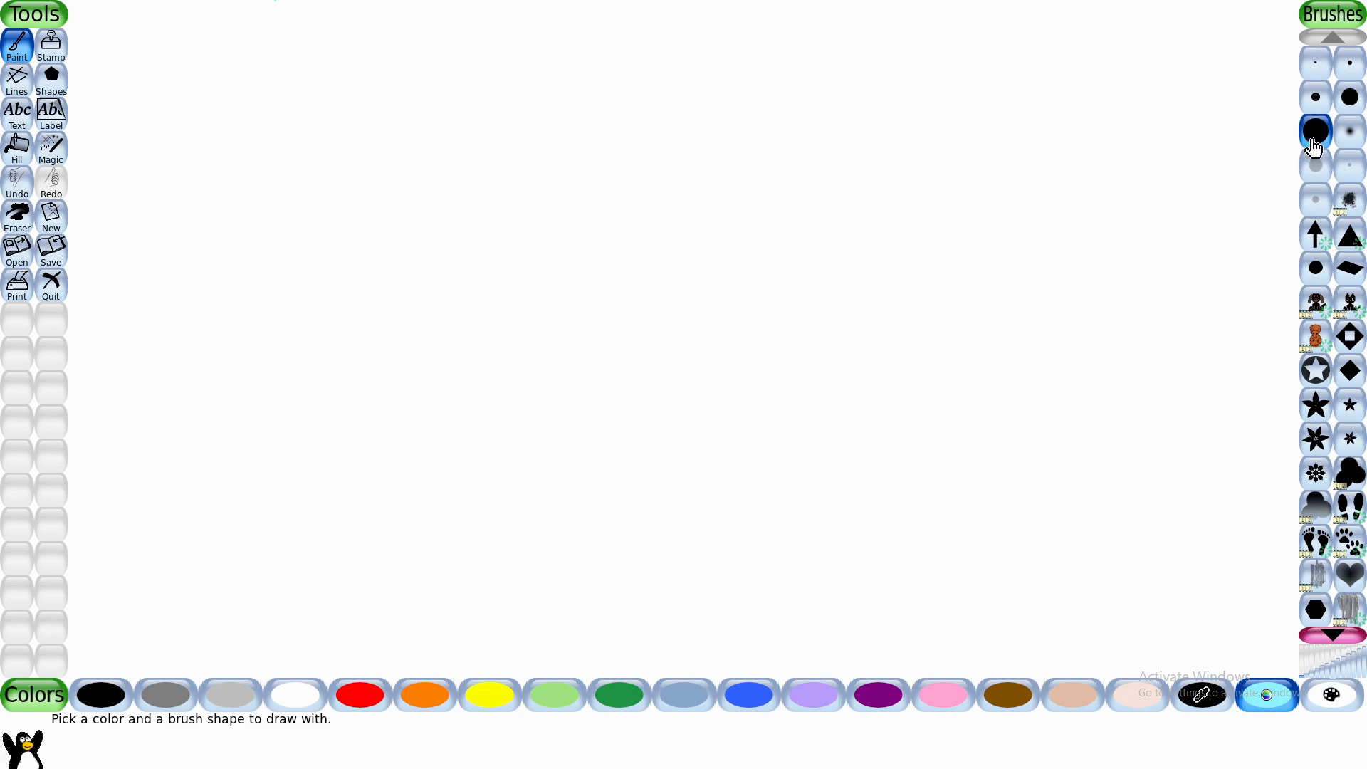
# - Paint a thick light-cyan arc hanging from the canvas's upper edge, widening it with overlapping large round brush strokes
pyautogui.moveTo(410, 0); pyautogui.dragTo(901, 0)
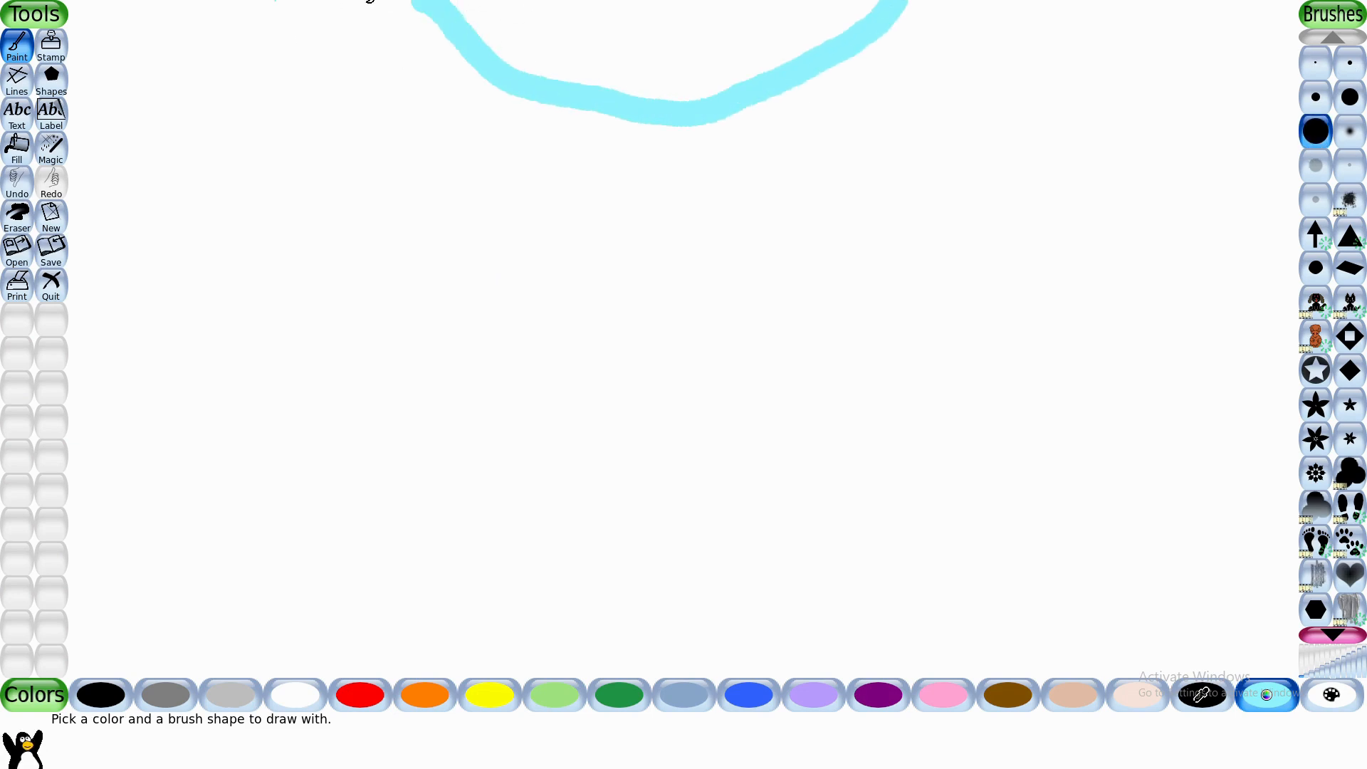
pyautogui.moveTo(412, 2)
pyautogui.mouseDown()
pyautogui.moveTo(462, 57)
pyautogui.moveTo(590, 121)
pyautogui.moveTo(798, 108)
pyautogui.moveTo(878, 34)
pyautogui.moveTo(783, 67)
pyautogui.mouseUp()
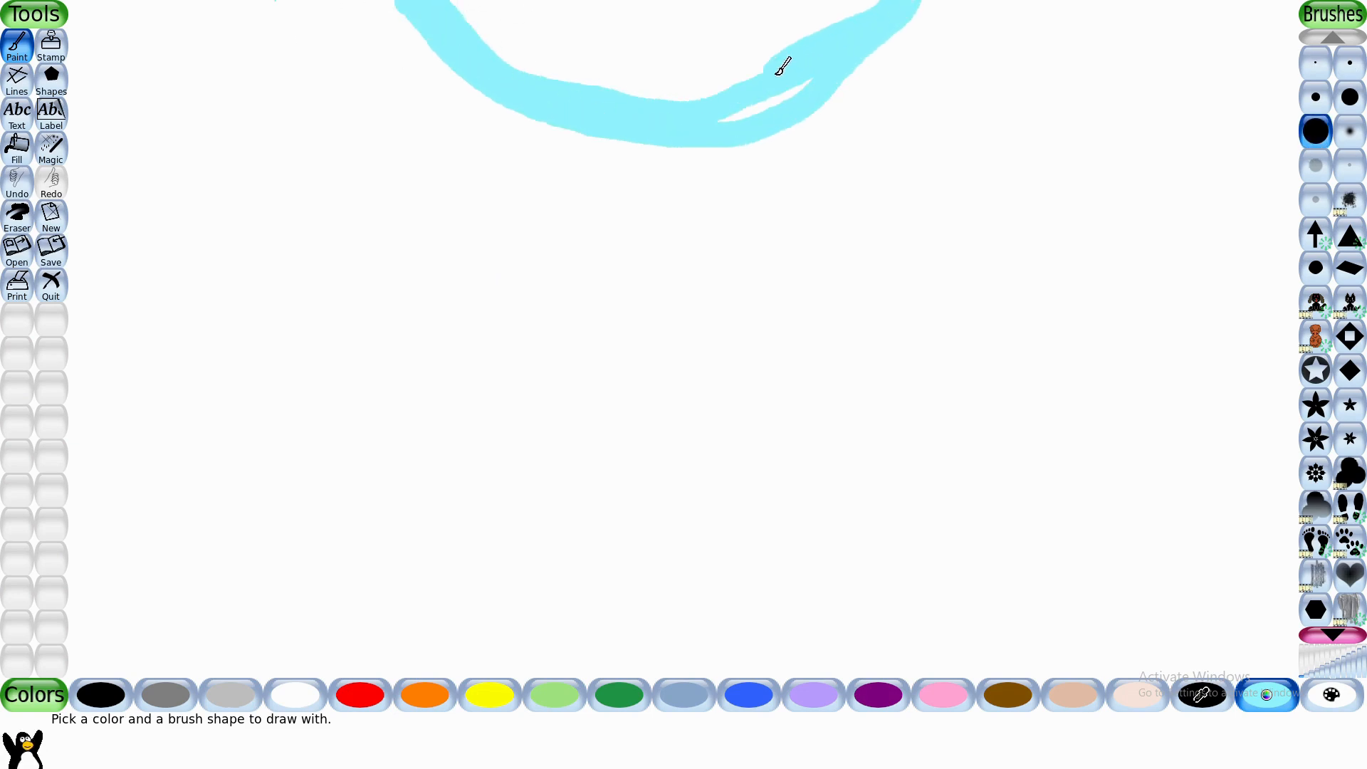
pyautogui.moveTo(564, 131)
pyautogui.mouseDown()
pyautogui.moveTo(470, 92)
pyautogui.moveTo(405, 20)
pyautogui.mouseUp()
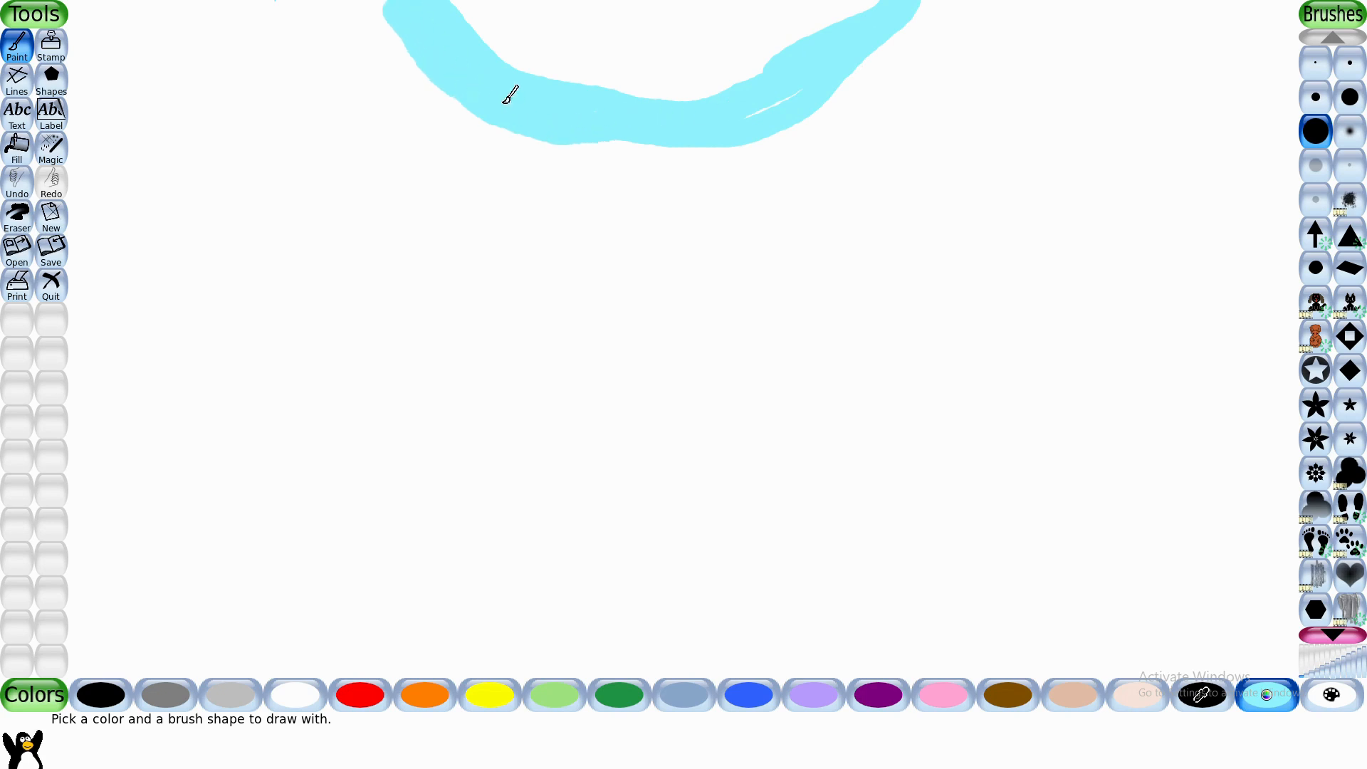
pyautogui.moveTo(511, 95)
pyautogui.mouseDown()
pyautogui.moveTo(613, 145)
pyautogui.moveTo(738, 135)
pyautogui.mouseUp()
# - Paint a wider light-cyan band around the first arc and thicken both arcs with more strokes
pyautogui.moveTo(210, 3)
pyautogui.mouseDown()
pyautogui.moveTo(344, 149)
pyautogui.moveTo(553, 251)
pyautogui.moveTo(818, 235)
pyautogui.moveTo(1015, 101)
pyautogui.moveTo(1120, 5)
pyautogui.mouseUp()
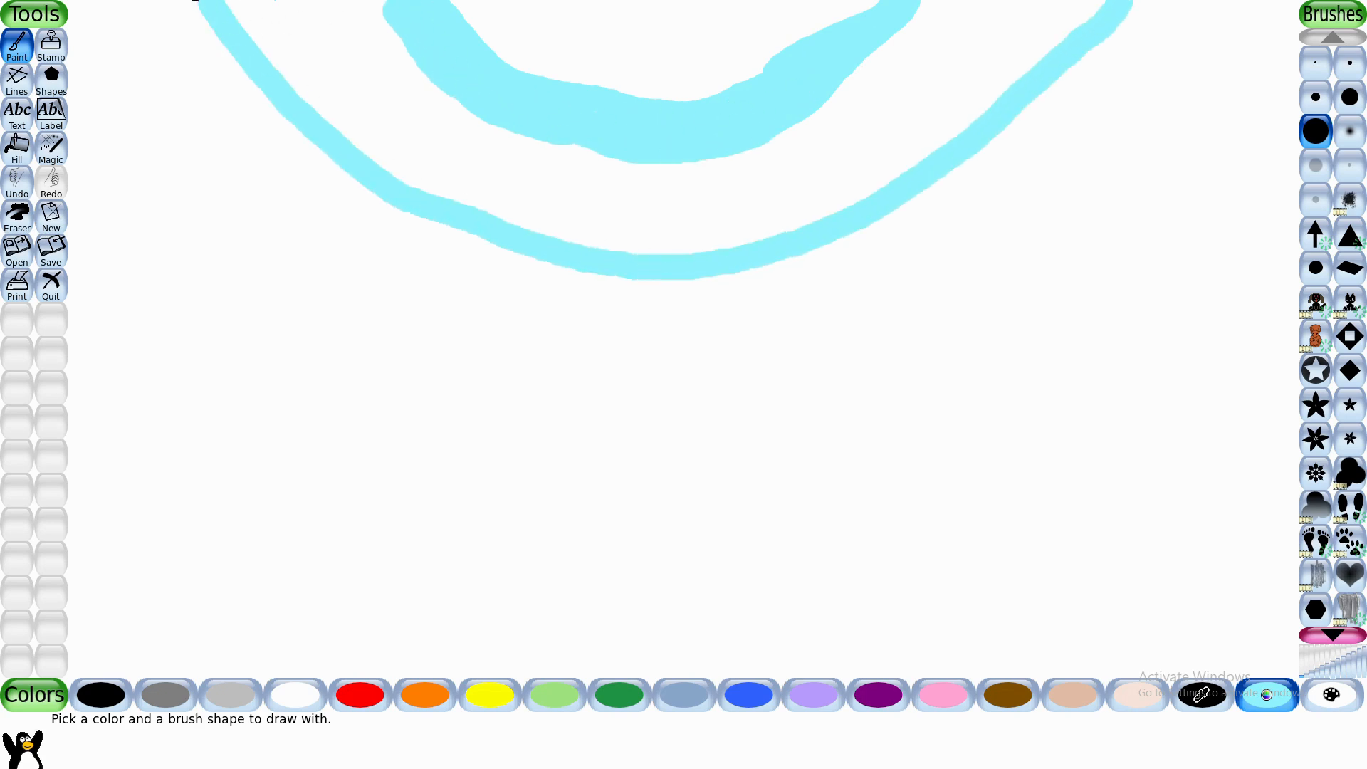
pyautogui.moveTo(198, 2)
pyautogui.mouseDown()
pyautogui.moveTo(345, 178)
pyautogui.moveTo(418, 221)
pyautogui.moveTo(679, 285)
pyautogui.moveTo(762, 278)
pyautogui.moveTo(935, 193)
pyautogui.moveTo(1054, 88)
pyautogui.mouseUp()
pyautogui.moveTo(1145, 3); pyautogui.dragTo(999, 152)
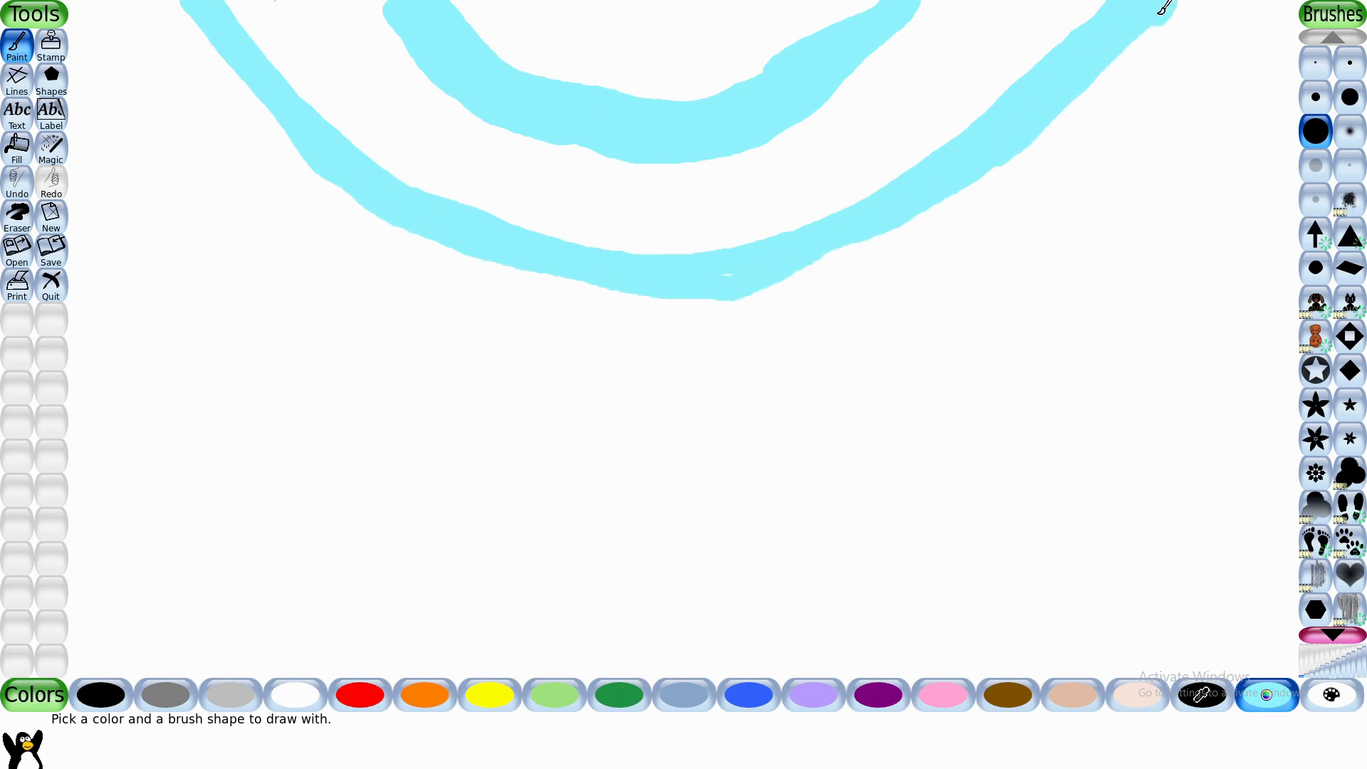
pyautogui.moveTo(1164, 7)
pyautogui.mouseDown()
pyautogui.moveTo(914, 231)
pyautogui.moveTo(732, 292)
pyautogui.moveTo(741, 273)
pyautogui.moveTo(714, 294)
pyautogui.moveTo(728, 297)
pyautogui.moveTo(630, 297)
pyautogui.moveTo(477, 264)
pyautogui.moveTo(343, 206)
pyautogui.moveTo(196, 26)
pyautogui.moveTo(255, 109)
pyautogui.moveTo(269, 92)
pyautogui.moveTo(373, 198)
pyautogui.moveTo(219, 102)
pyautogui.moveTo(333, 216)
pyautogui.moveTo(416, 266)
pyautogui.moveTo(530, 303)
pyautogui.moveTo(419, 254)
pyautogui.moveTo(676, 313)
pyautogui.moveTo(855, 286)
pyautogui.moveTo(700, 311)
pyautogui.moveTo(901, 256)
pyautogui.moveTo(1203, 3)
pyautogui.moveTo(1174, 45)
pyautogui.moveTo(999, 189)
pyautogui.mouseUp()
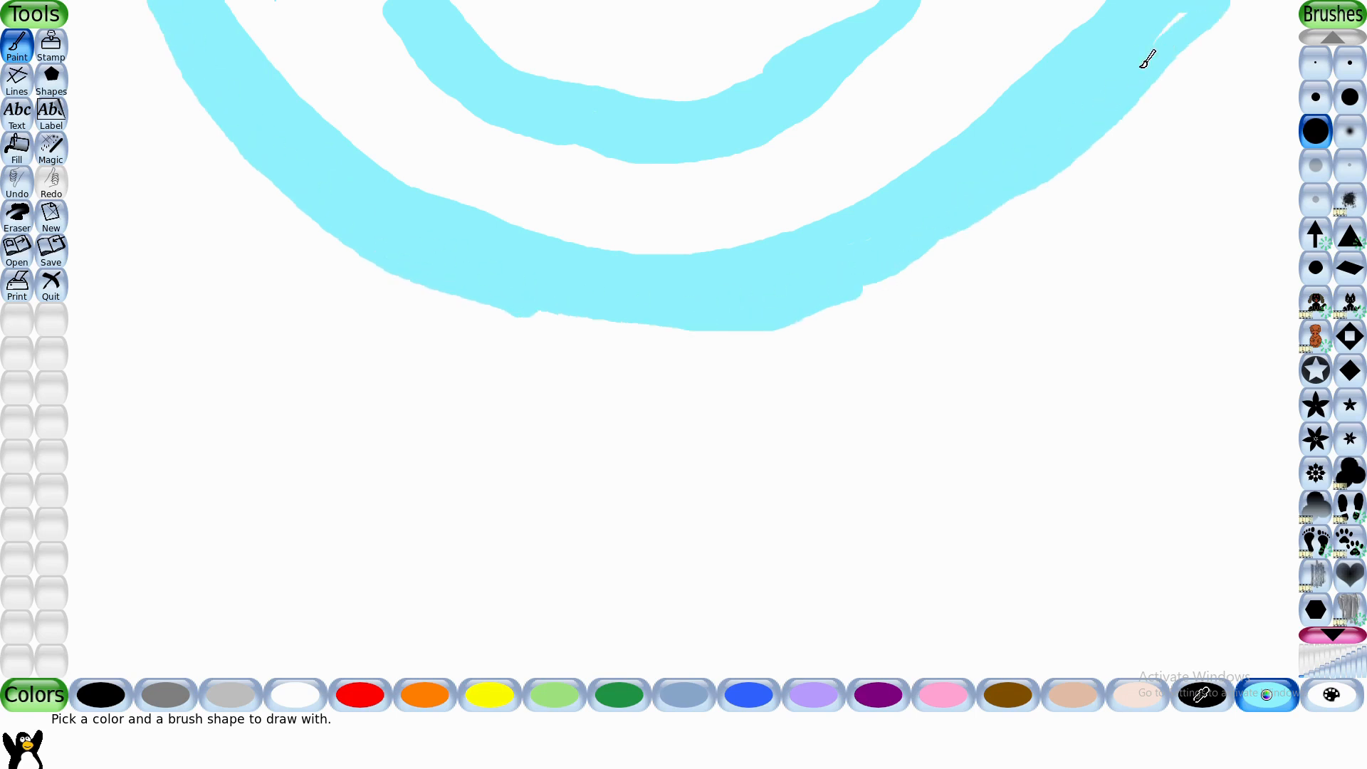
pyautogui.moveTo(1149, 58)
pyautogui.mouseDown()
pyautogui.moveTo(859, 294)
pyautogui.moveTo(1012, 197)
pyautogui.moveTo(810, 317)
pyautogui.moveTo(665, 336)
pyautogui.moveTo(552, 326)
pyautogui.moveTo(417, 277)
pyautogui.mouseUp()
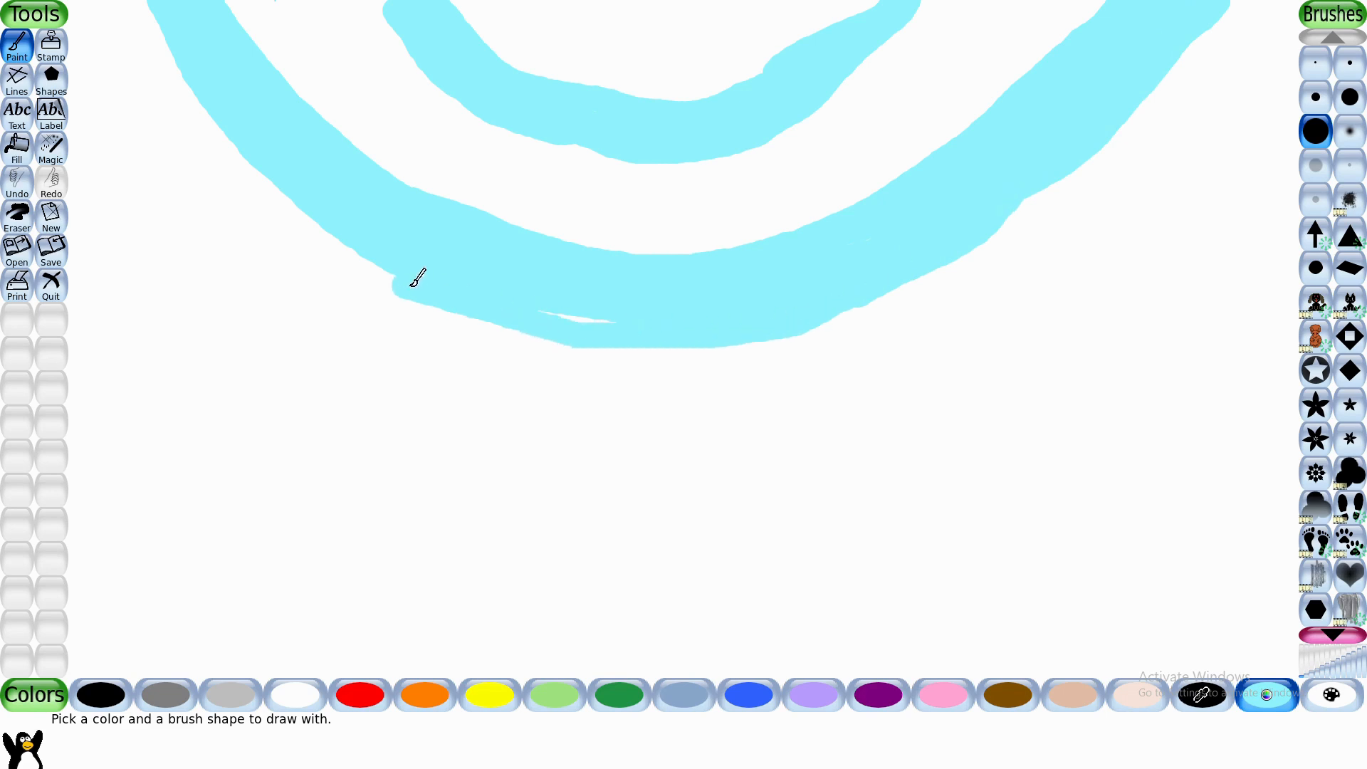
pyautogui.moveTo(596, 326)
pyautogui.mouseDown()
pyautogui.moveTo(399, 283)
pyautogui.moveTo(264, 172)
pyautogui.moveTo(195, 5)
pyautogui.mouseUp()
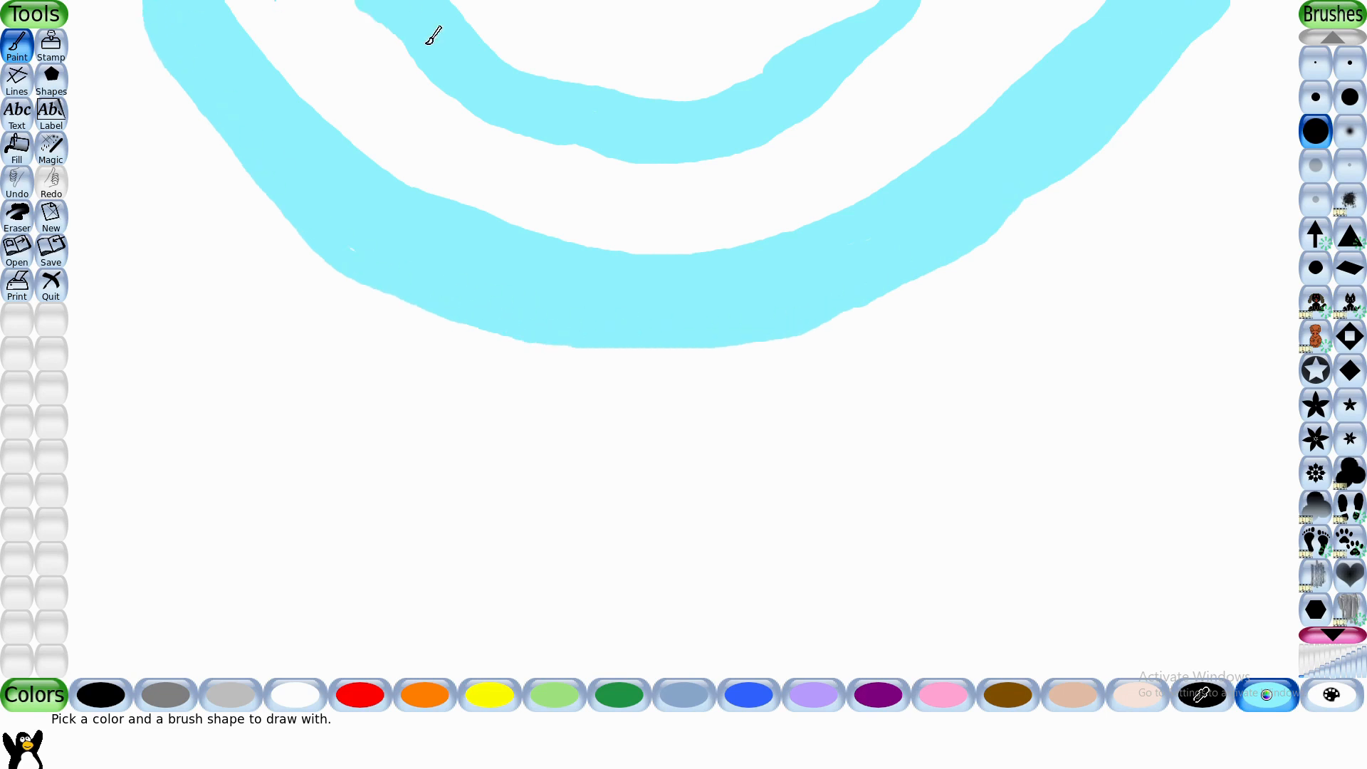
pyautogui.moveTo(429, 42)
pyautogui.mouseDown()
pyautogui.moveTo(461, 2)
pyautogui.moveTo(569, 80)
pyautogui.moveTo(766, 80)
pyautogui.moveTo(851, 4)
pyautogui.mouseUp()
pyautogui.moveTo(783, 65); pyautogui.dragTo(707, 90)
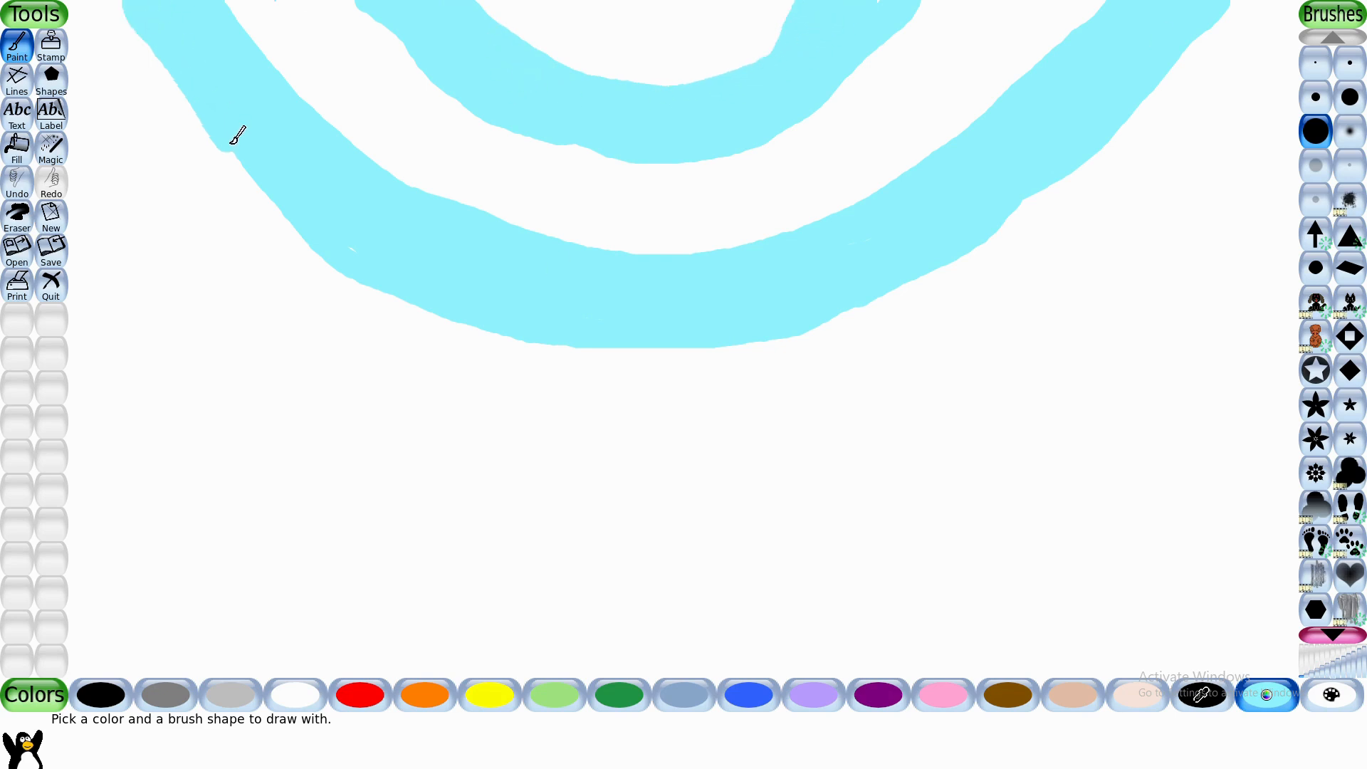
pyautogui.moveTo(235, 137); pyautogui.dragTo(192, 78)
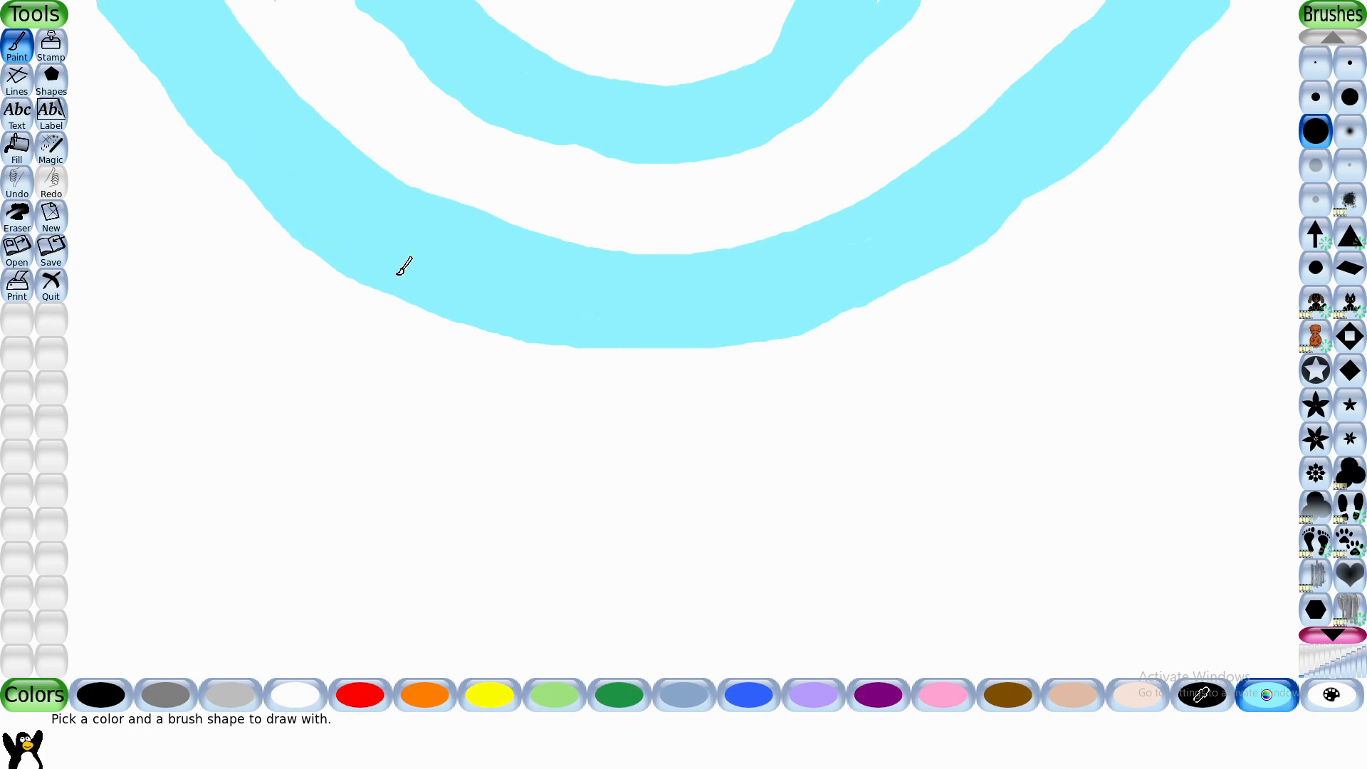
# - Mix a dark grey-teal color and fill the gap between the cyan arcs and the area inside the inner arc
pyautogui.click(1243, 690)
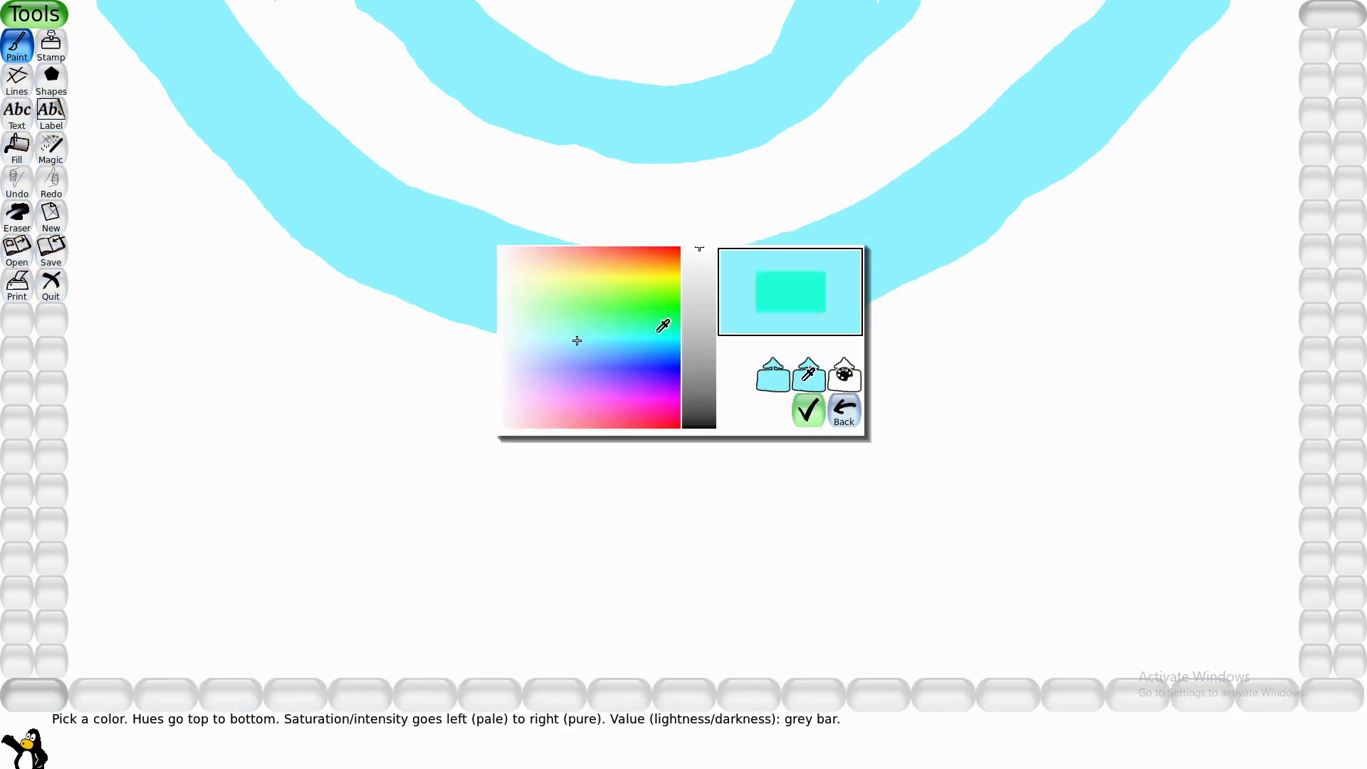
pyautogui.click(705, 366)
pyautogui.click(806, 411)
pyautogui.moveTo(313, 80)
pyautogui.mouseDown()
pyautogui.moveTo(252, 1)
pyautogui.moveTo(297, 65)
pyautogui.moveTo(411, 145)
pyautogui.moveTo(580, 209)
pyautogui.moveTo(705, 202)
pyautogui.mouseUp()
pyautogui.click(42, 161)
pyautogui.click(427, 125)
pyautogui.click(648, 66)
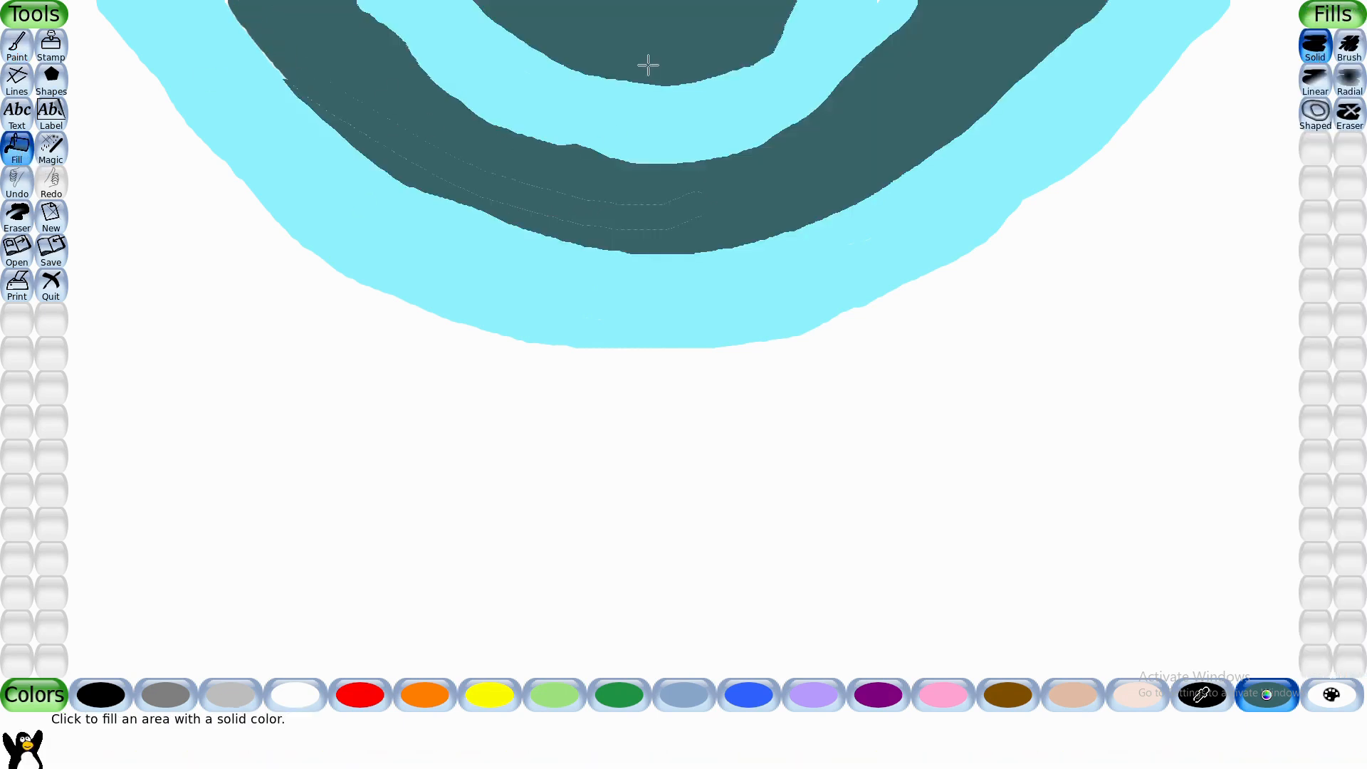
# - Mix a medium sky-blue custom color based on the palette's blue, then test a fill and undo it
pyautogui.click(751, 698)
pyautogui.click(1250, 696)
pyautogui.click(773, 377)
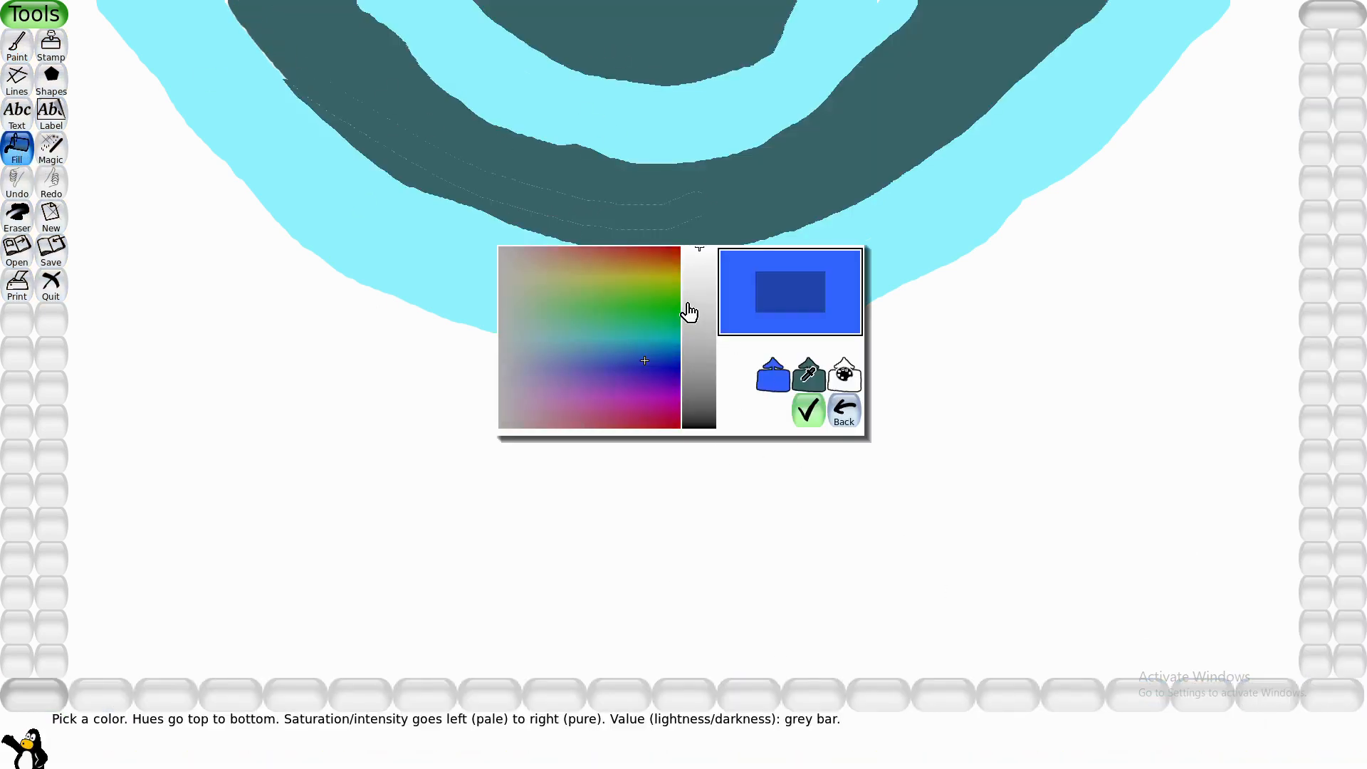
pyautogui.click(695, 259)
pyautogui.click(644, 343)
pyautogui.click(808, 411)
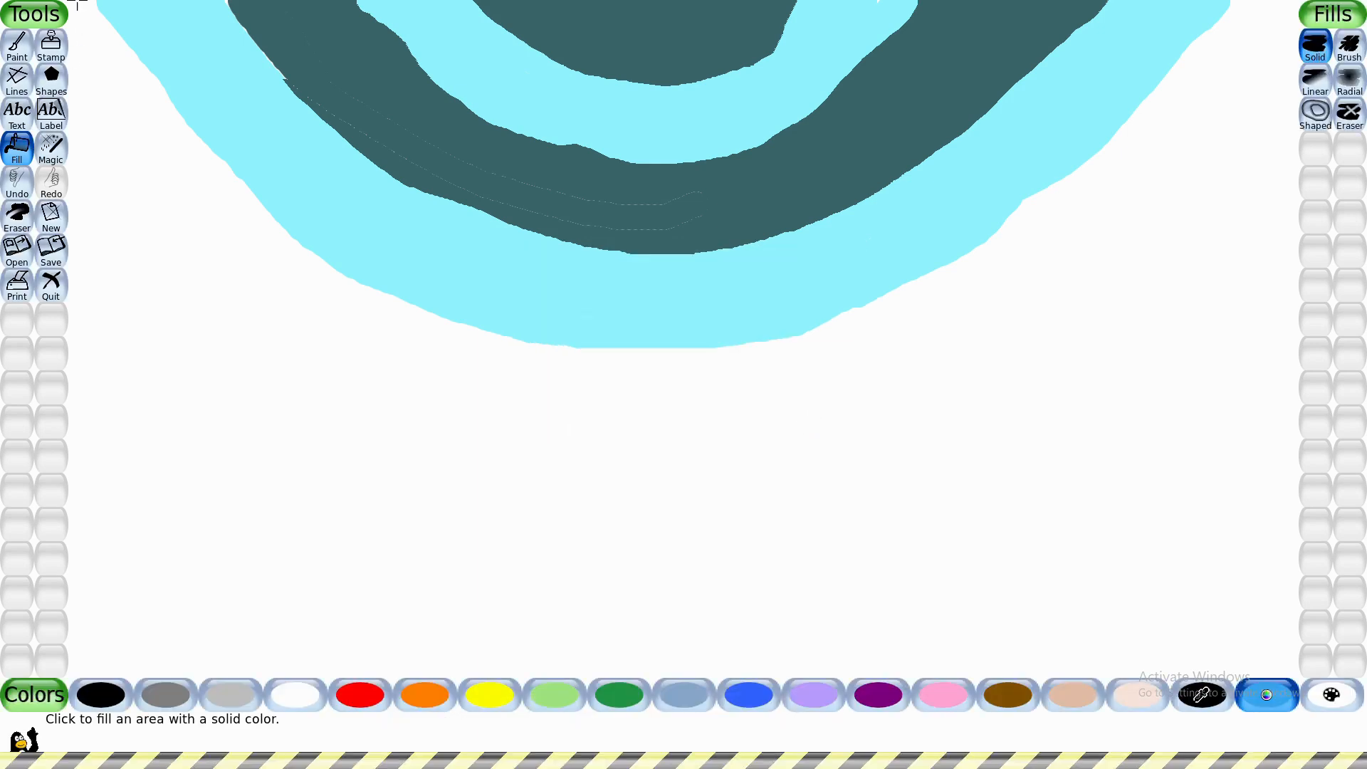
pyautogui.click(111, 64)
pyautogui.hotkey('ctrl', 'z')
# - Paint a sky-blue arc just outside the outer cyan band and fill the white gap between them
pyautogui.click(17, 44)
pyautogui.moveTo(77, 7)
pyautogui.mouseDown()
pyautogui.moveTo(186, 150)
pyautogui.moveTo(492, 350)
pyautogui.moveTo(882, 325)
pyautogui.moveTo(1178, 128)
pyautogui.moveTo(1250, 3)
pyautogui.moveTo(1149, 117)
pyautogui.moveTo(1020, 229)
pyautogui.mouseUp()
pyautogui.click(17, 146)
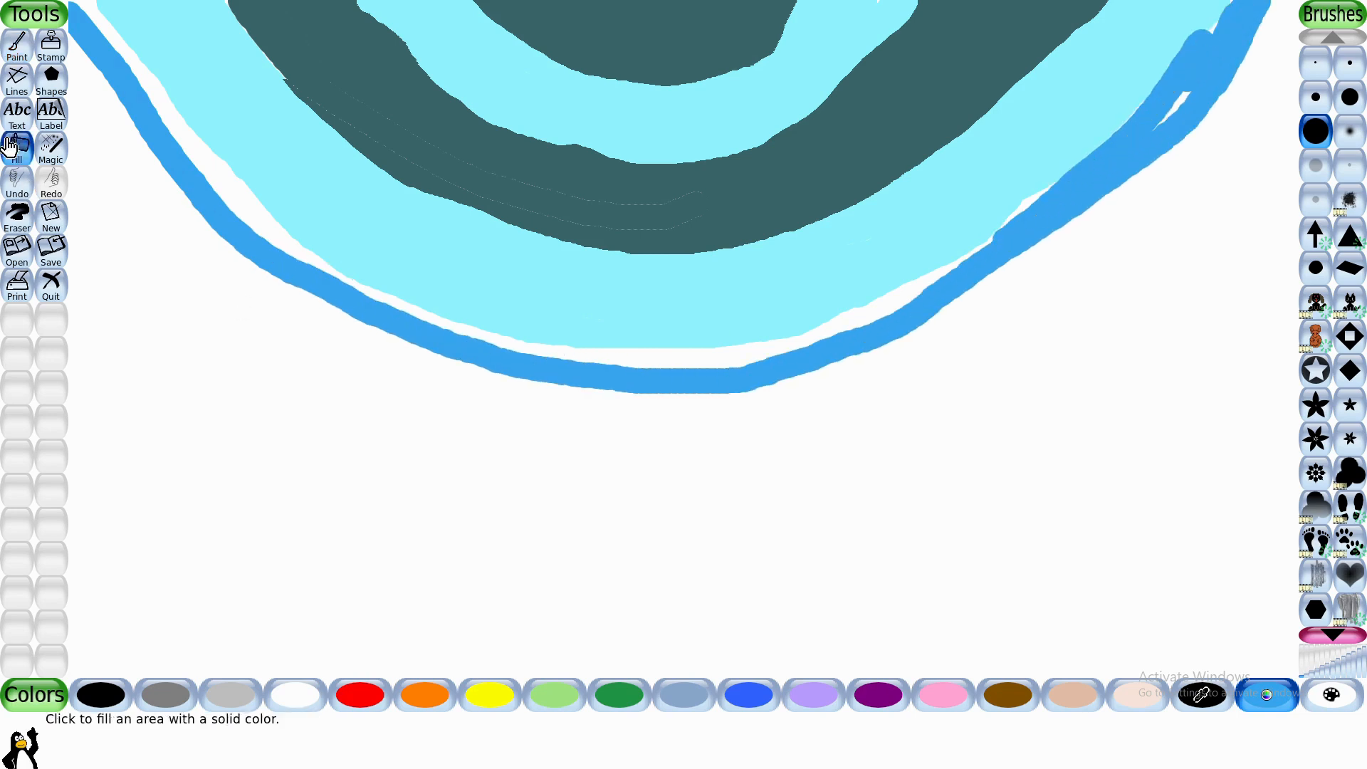
pyautogui.click(203, 169)
pyautogui.click(1025, 202)
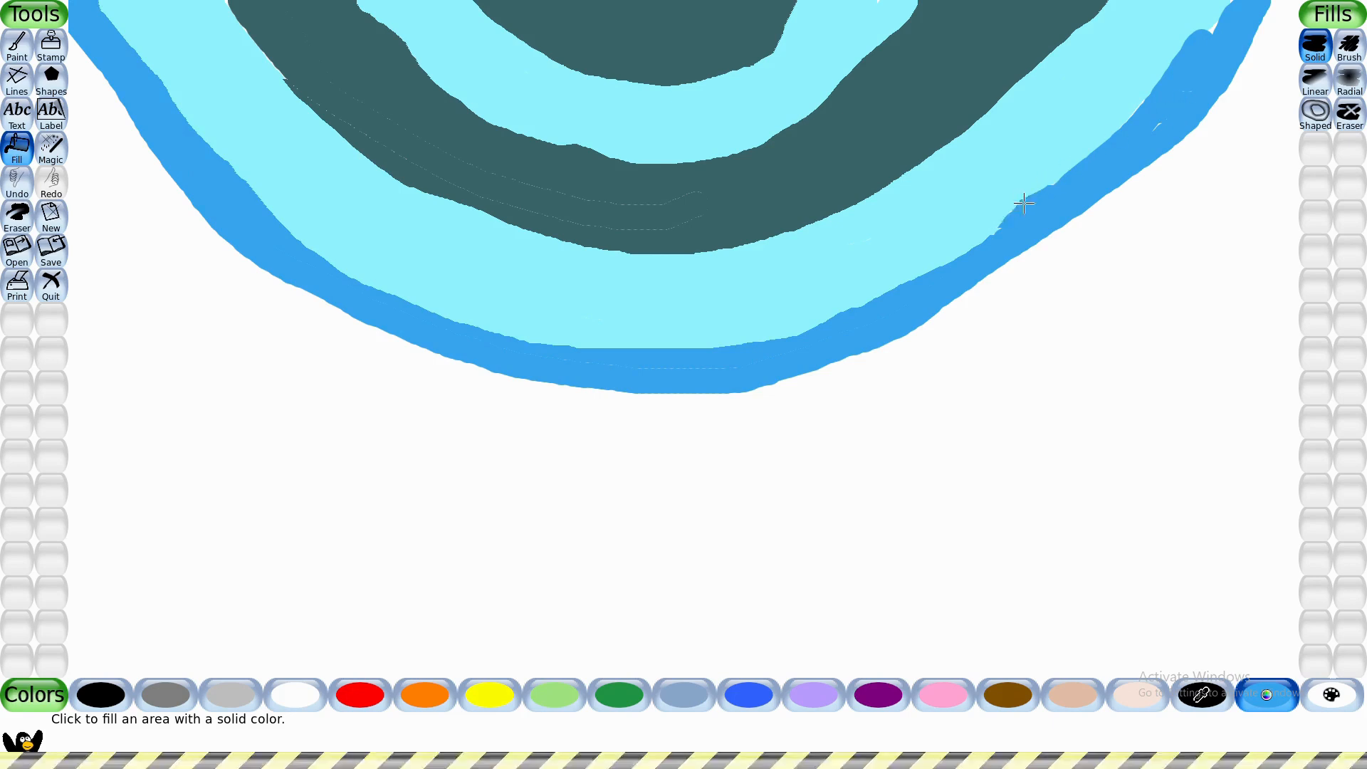
# - Widen the sky-blue band with a second outer arc, fill the gap and smooth its lower edge
pyautogui.click(17, 45)
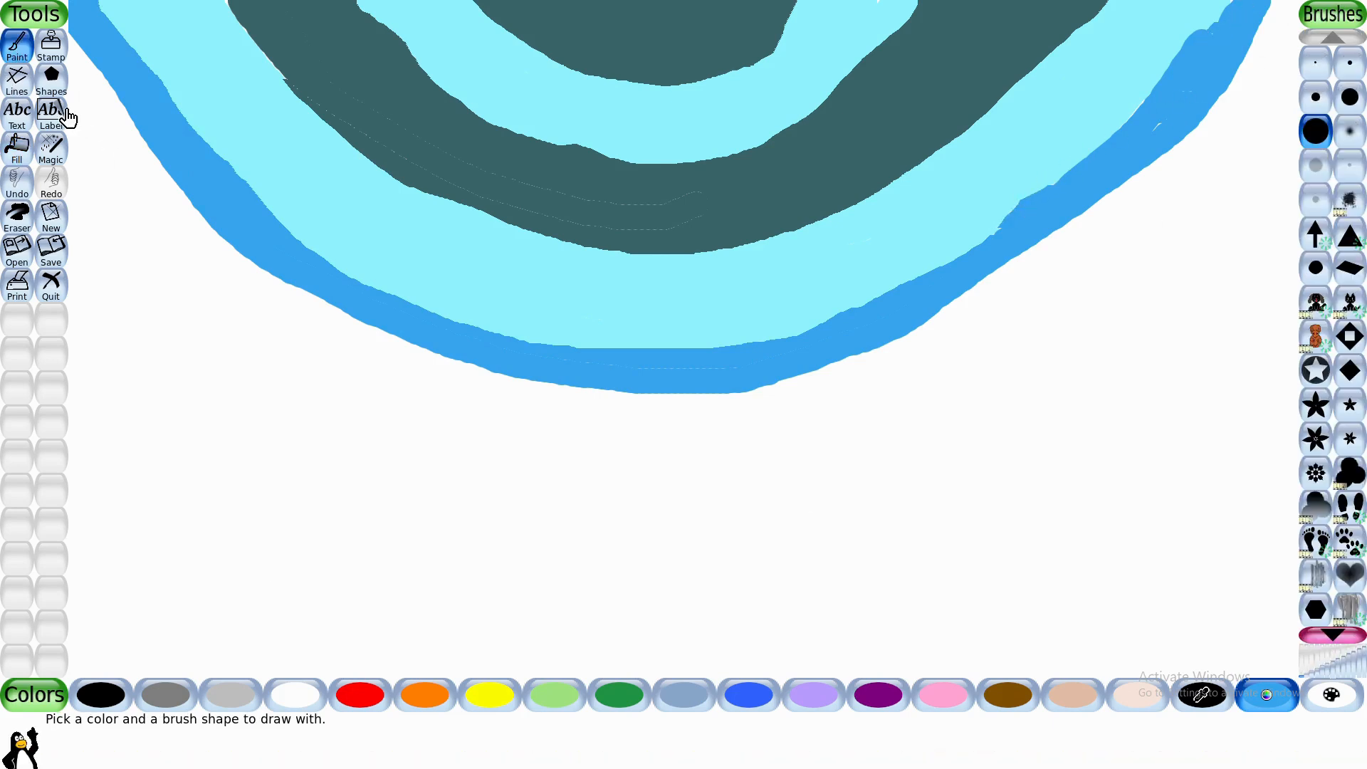
pyautogui.click(67, 117)
pyautogui.click(17, 44)
pyautogui.moveTo(74, 100)
pyautogui.mouseDown()
pyautogui.moveTo(131, 174)
pyautogui.moveTo(409, 351)
pyautogui.mouseUp()
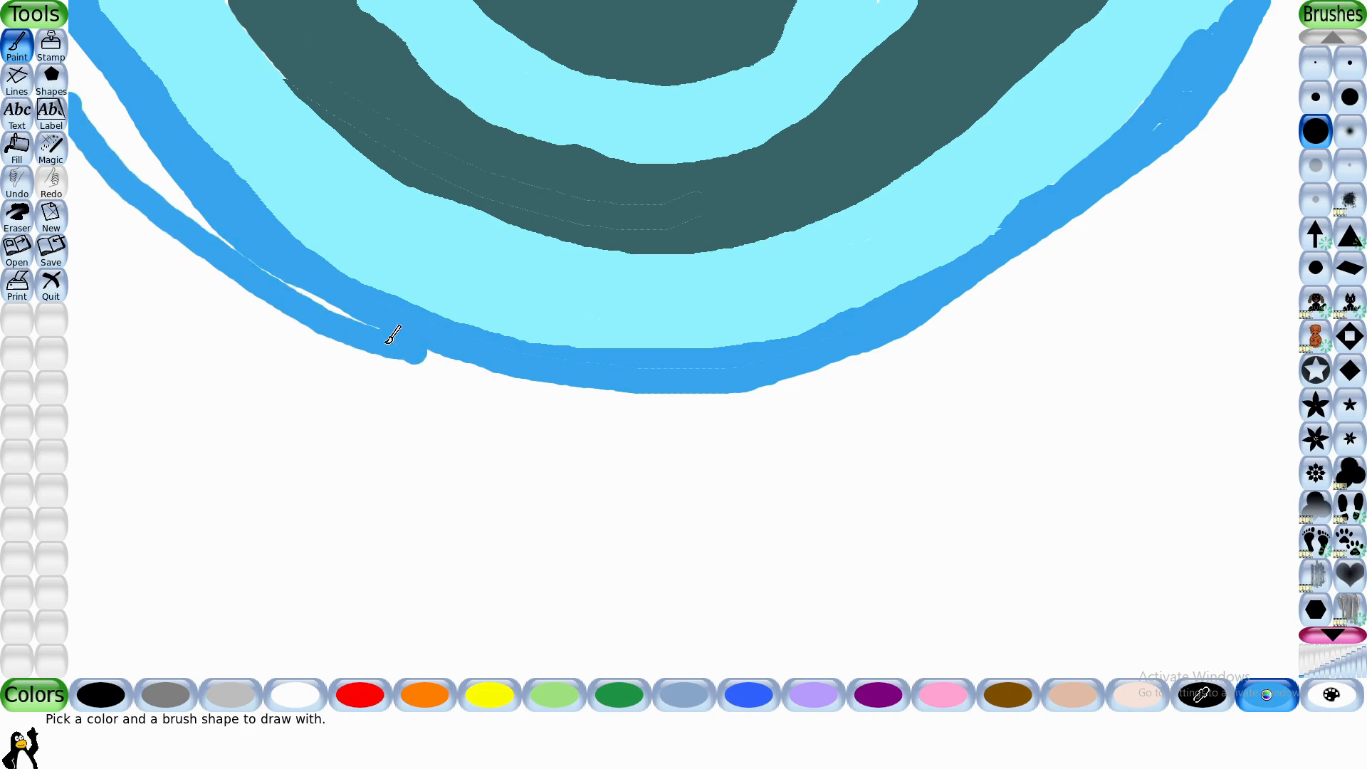
pyautogui.moveTo(292, 306)
pyautogui.mouseDown()
pyautogui.moveTo(391, 364)
pyautogui.moveTo(507, 404)
pyautogui.moveTo(743, 415)
pyautogui.moveTo(926, 359)
pyautogui.moveTo(1034, 280)
pyautogui.moveTo(1120, 253)
pyautogui.moveTo(1315, 30)
pyautogui.mouseUp()
pyautogui.click(18, 146)
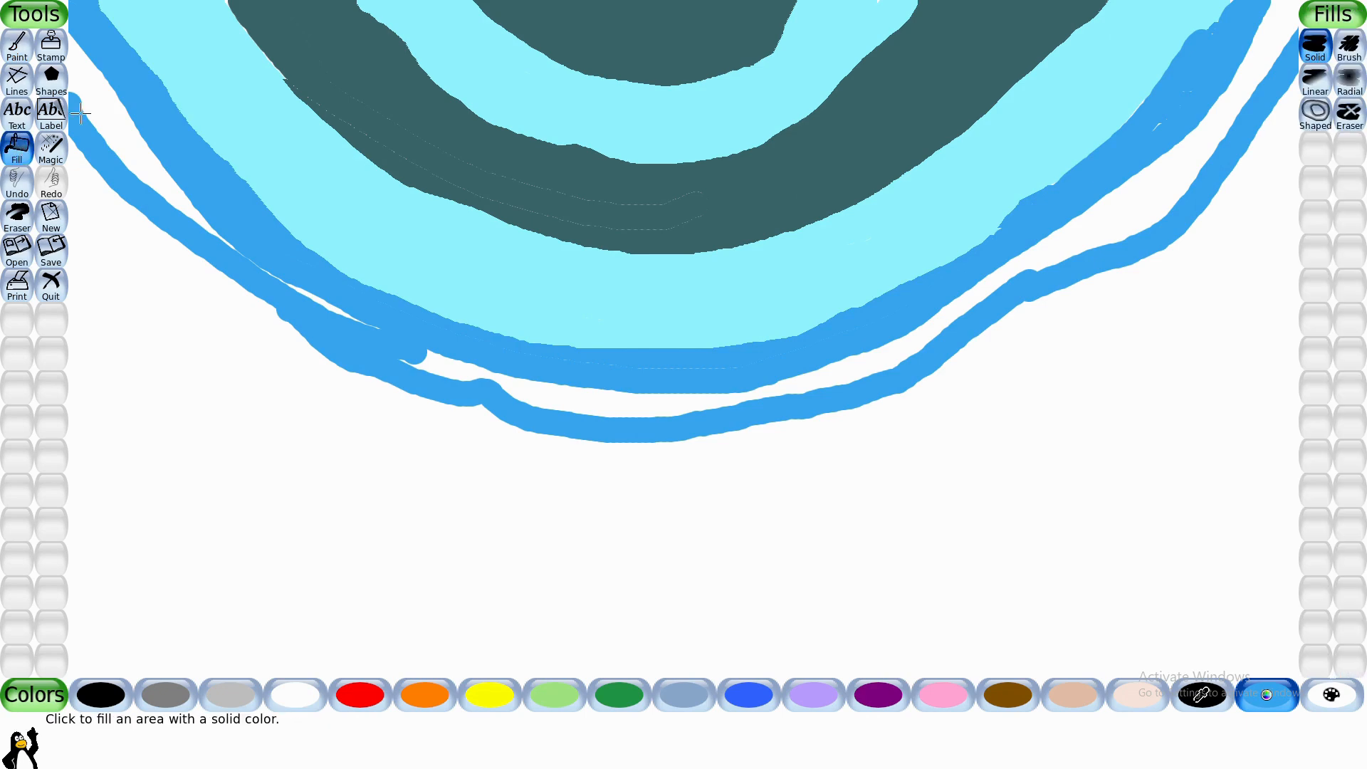
pyautogui.click(339, 306)
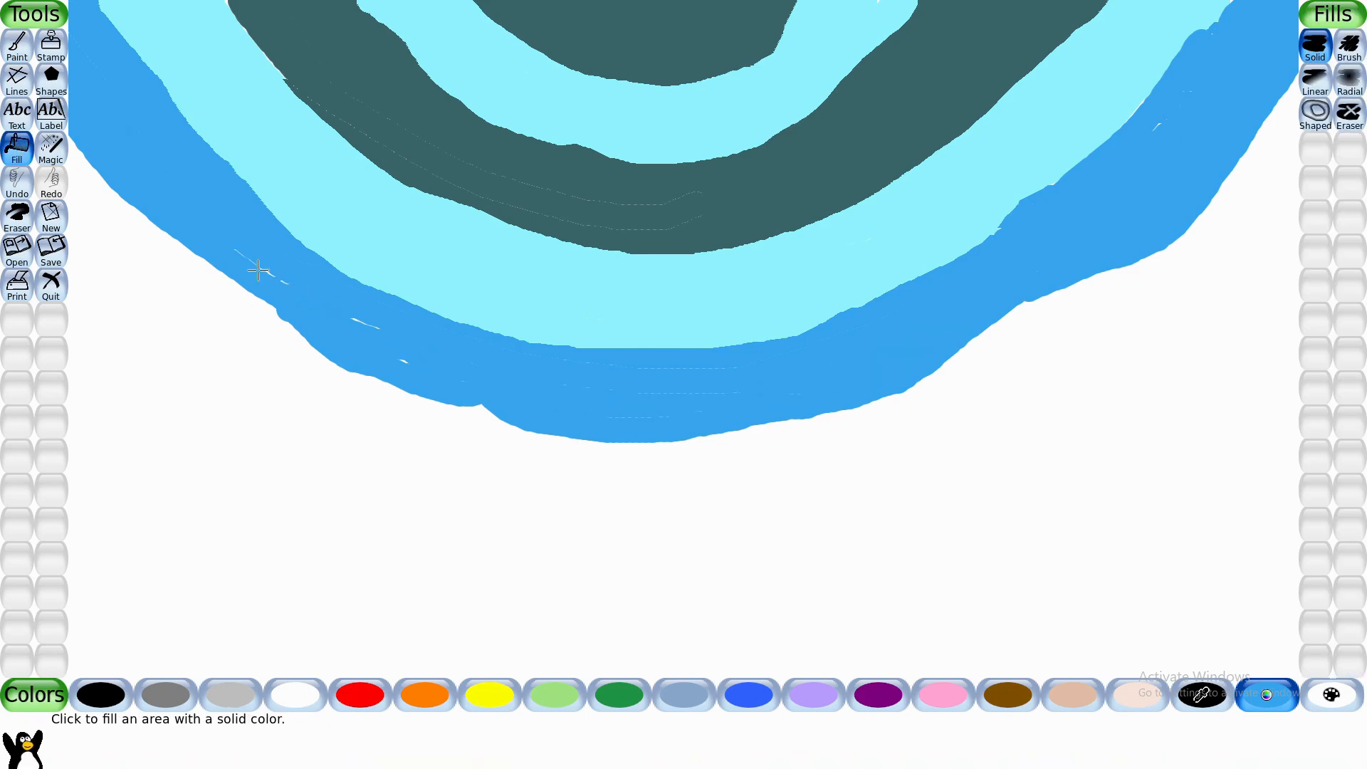
pyautogui.click(17, 44)
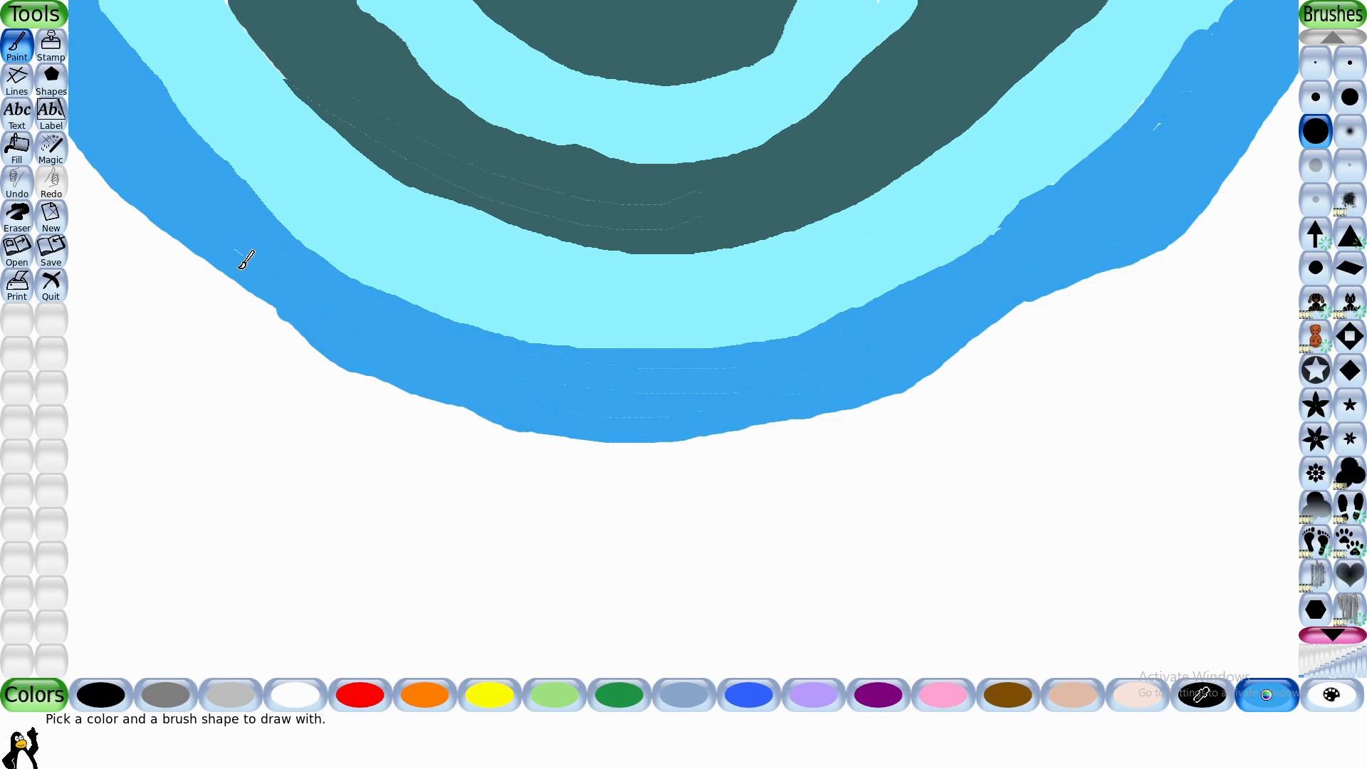
pyautogui.moveTo(245, 262)
pyautogui.mouseDown()
pyautogui.moveTo(369, 374)
pyautogui.moveTo(504, 412)
pyautogui.moveTo(536, 445)
pyautogui.mouseUp()
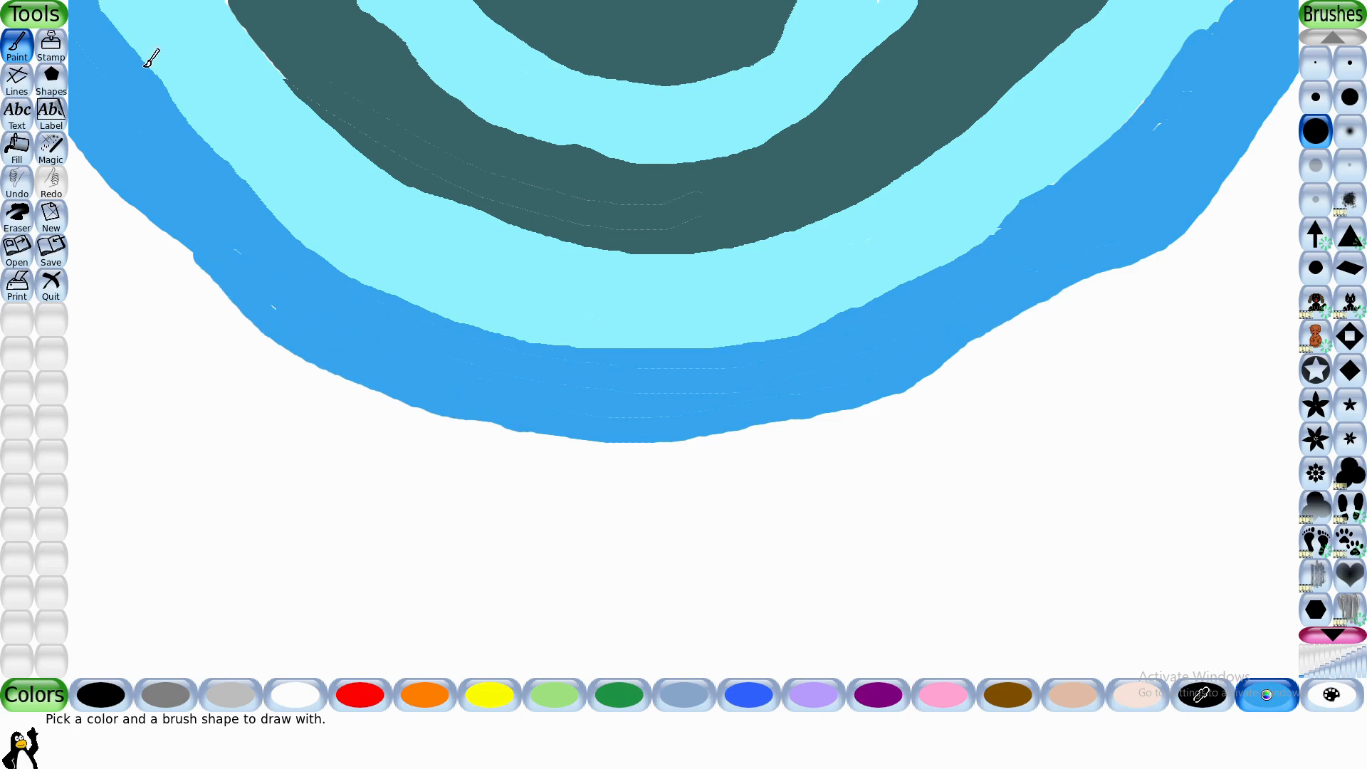
# - Paint a blue band outside the sky-blue one and fill the white gap between them with blue
pyautogui.click(767, 705)
pyautogui.moveTo(75, 169)
pyautogui.mouseDown()
pyautogui.moveTo(161, 310)
pyautogui.moveTo(374, 429)
pyautogui.moveTo(681, 499)
pyautogui.moveTo(930, 446)
pyautogui.moveTo(1123, 341)
pyautogui.moveTo(1237, 252)
pyautogui.moveTo(1280, 192)
pyautogui.mouseUp()
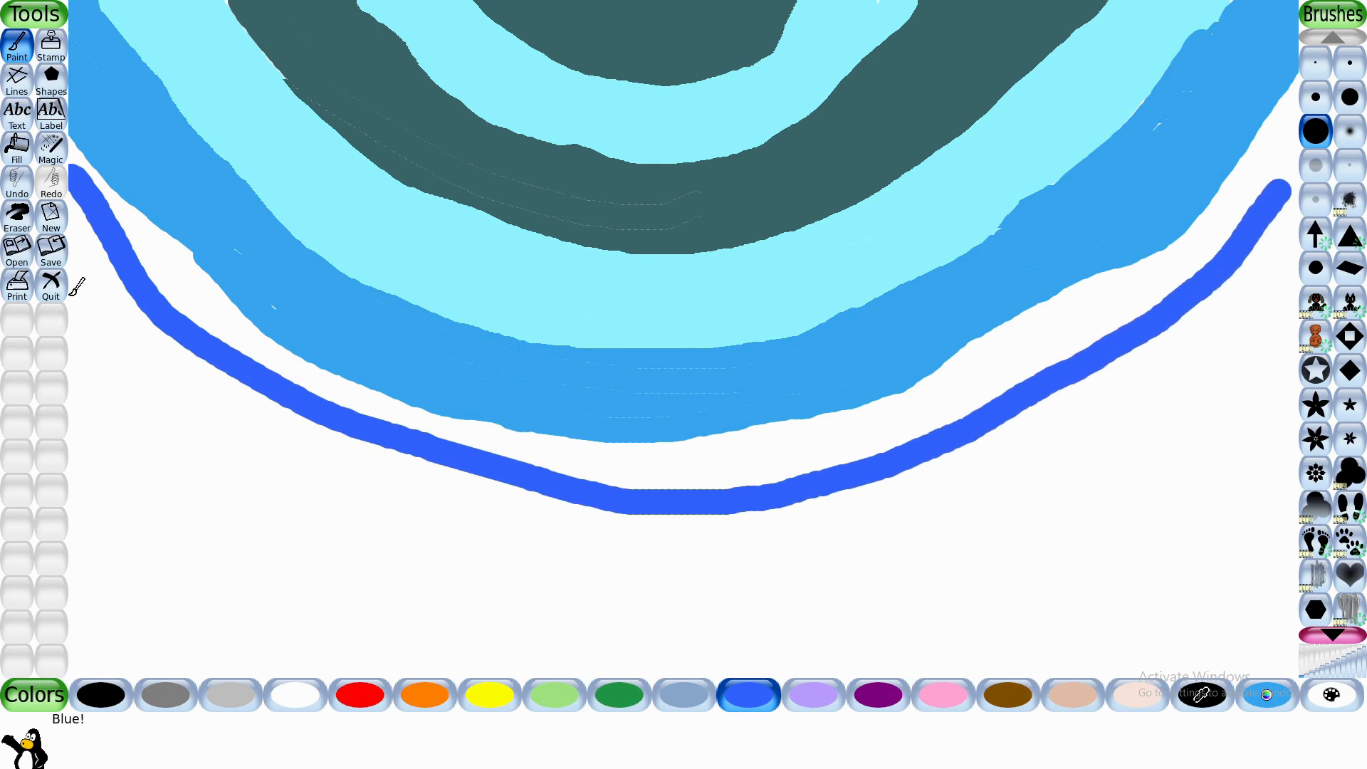
pyautogui.click(51, 250)
pyautogui.moveTo(73, 242)
pyautogui.mouseDown()
pyautogui.moveTo(84, 268)
pyautogui.moveTo(339, 431)
pyautogui.moveTo(532, 495)
pyautogui.moveTo(336, 439)
pyautogui.moveTo(433, 490)
pyautogui.moveTo(747, 508)
pyautogui.moveTo(1005, 427)
pyautogui.moveTo(1149, 348)
pyautogui.moveTo(1303, 173)
pyautogui.mouseUp()
pyautogui.click(17, 148)
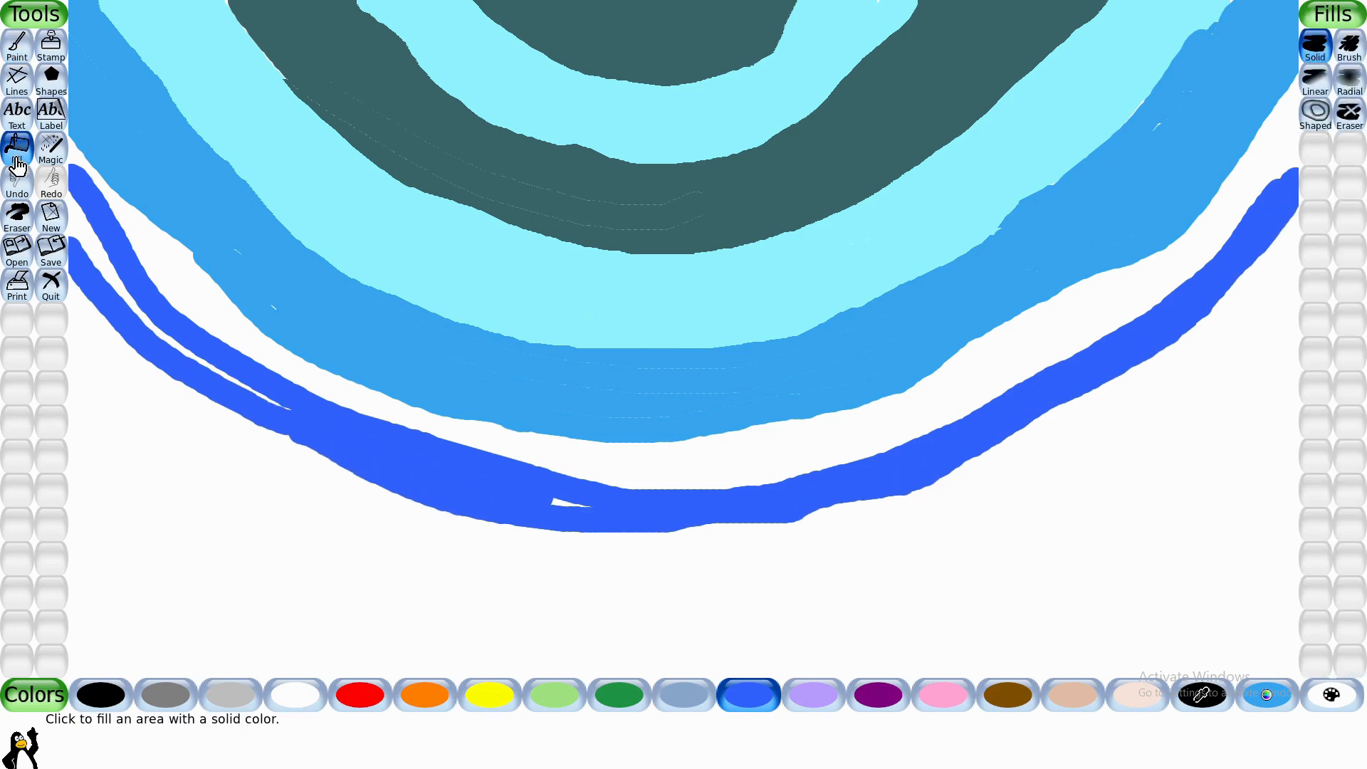
pyautogui.click(79, 231)
pyautogui.click(146, 258)
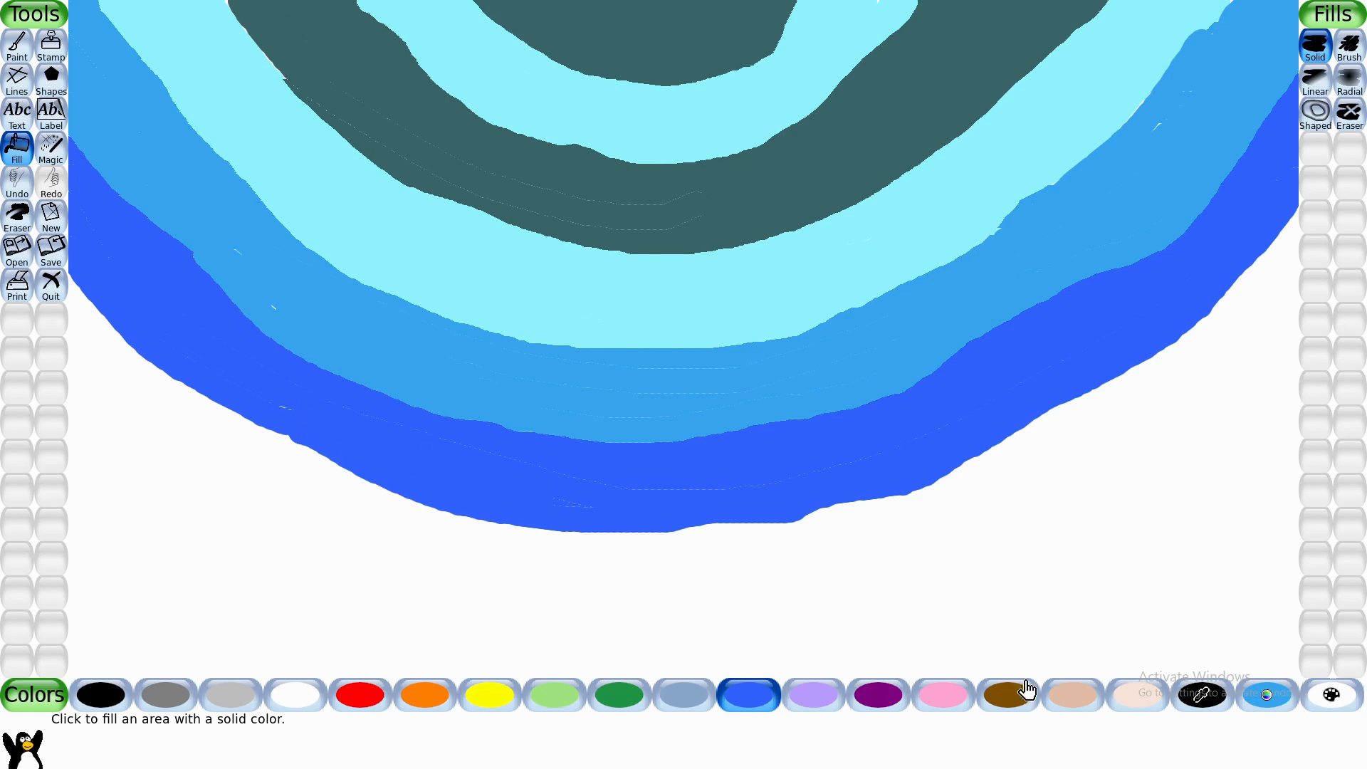
# - Mix a dark navy color, paint an arc across the lower canvas and fill the gap up to the blue band
pyautogui.click(1266, 701)
pyautogui.moveTo(698, 384); pyautogui.dragTo(699, 337)
pyautogui.click(807, 411)
pyautogui.click(15, 50)
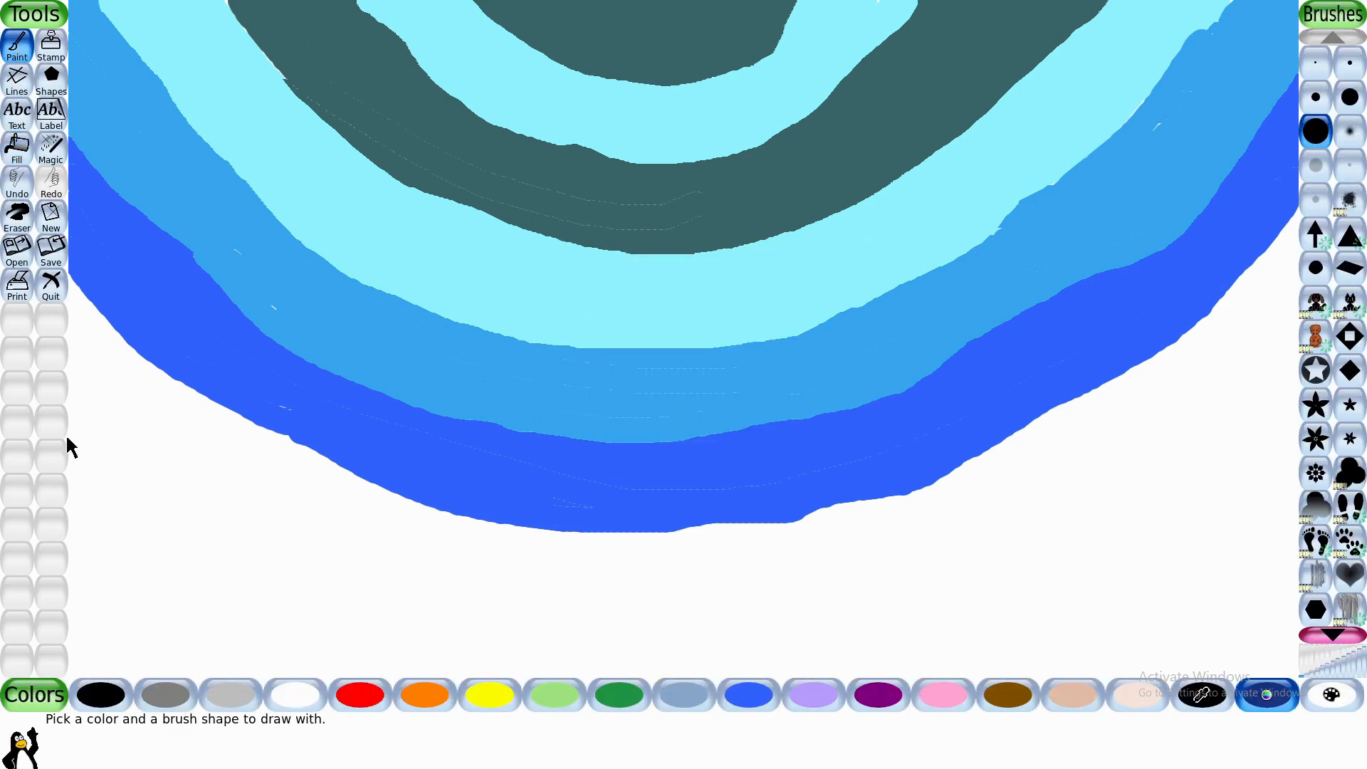
pyautogui.moveTo(73, 437)
pyautogui.mouseDown()
pyautogui.moveTo(158, 527)
pyautogui.moveTo(808, 639)
pyautogui.moveTo(1309, 407)
pyautogui.mouseUp()
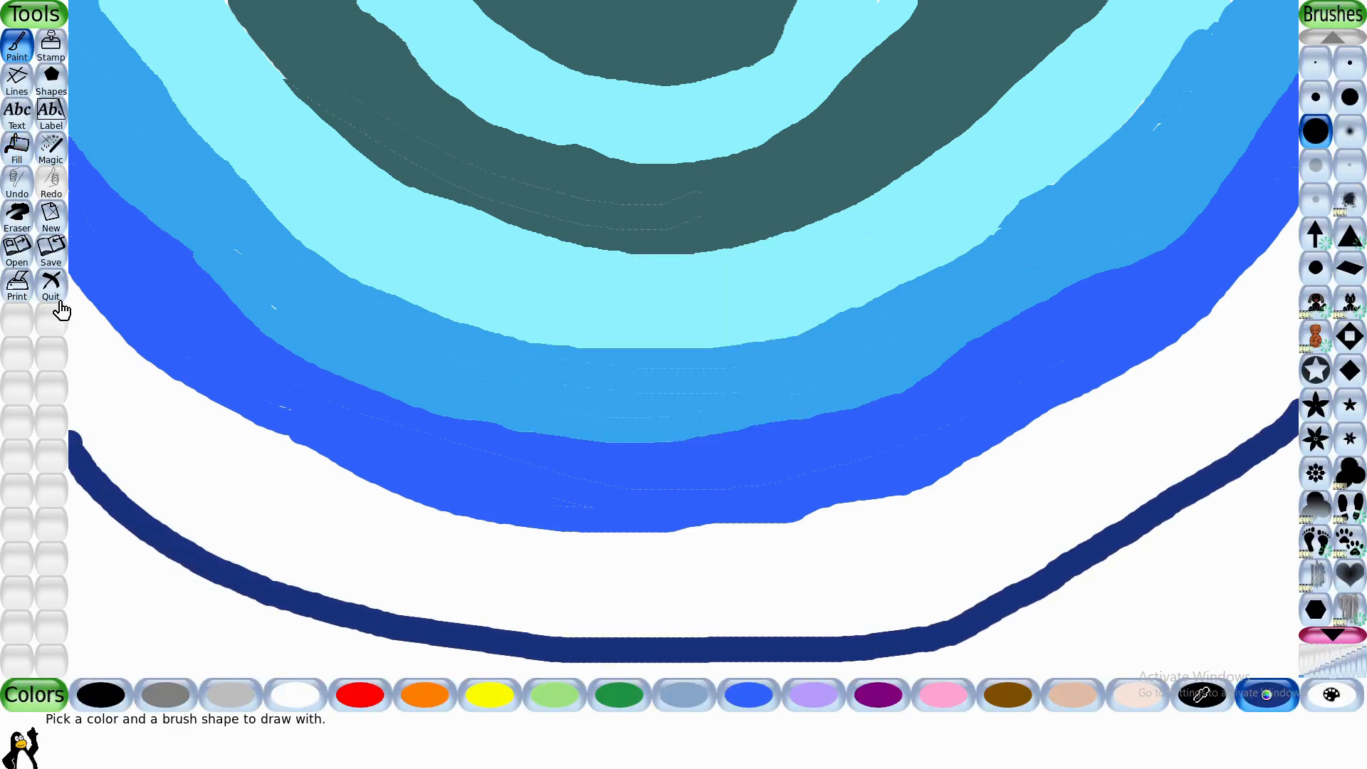
pyautogui.click(17, 148)
pyautogui.click(93, 385)
# - Darken the navy further and fill the remaining white area below the navy band with it
pyautogui.click(1267, 697)
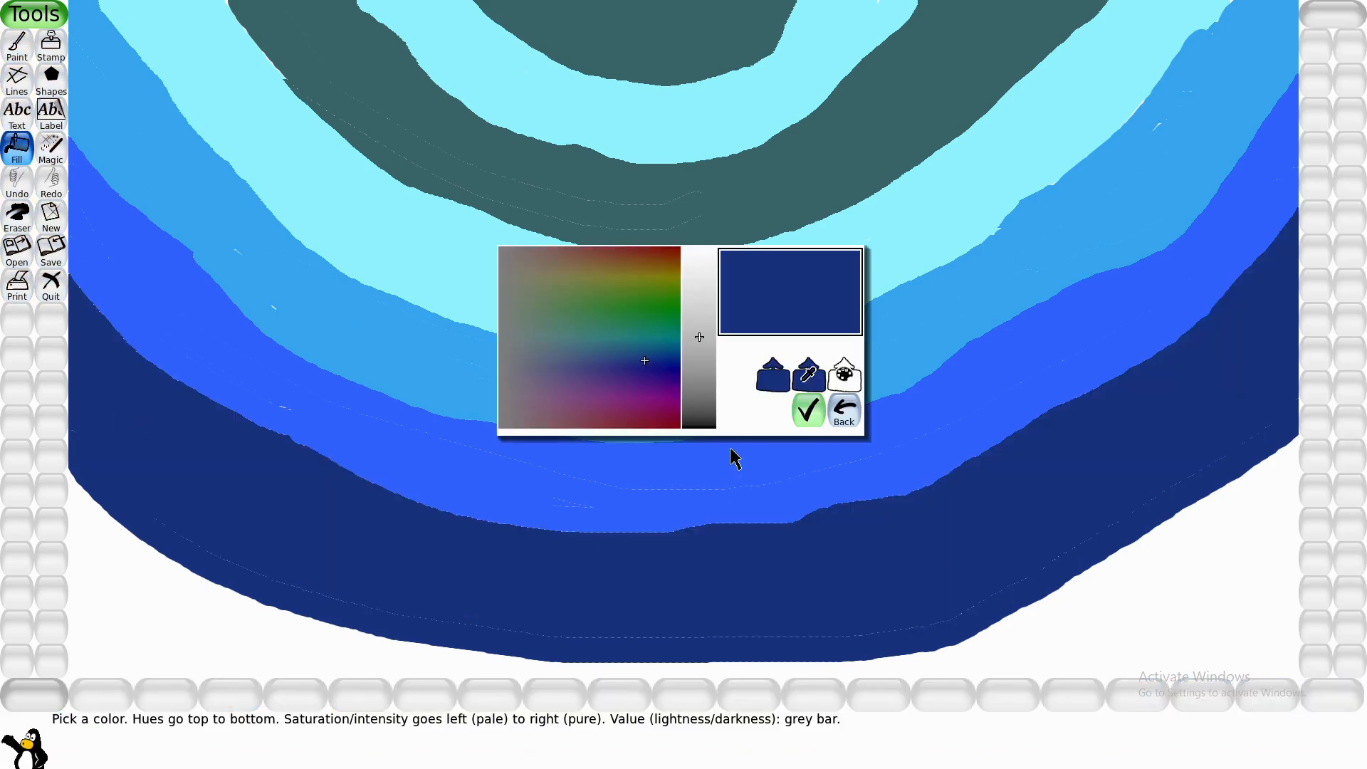
pyautogui.click(716, 376)
pyautogui.click(803, 409)
pyautogui.click(146, 643)
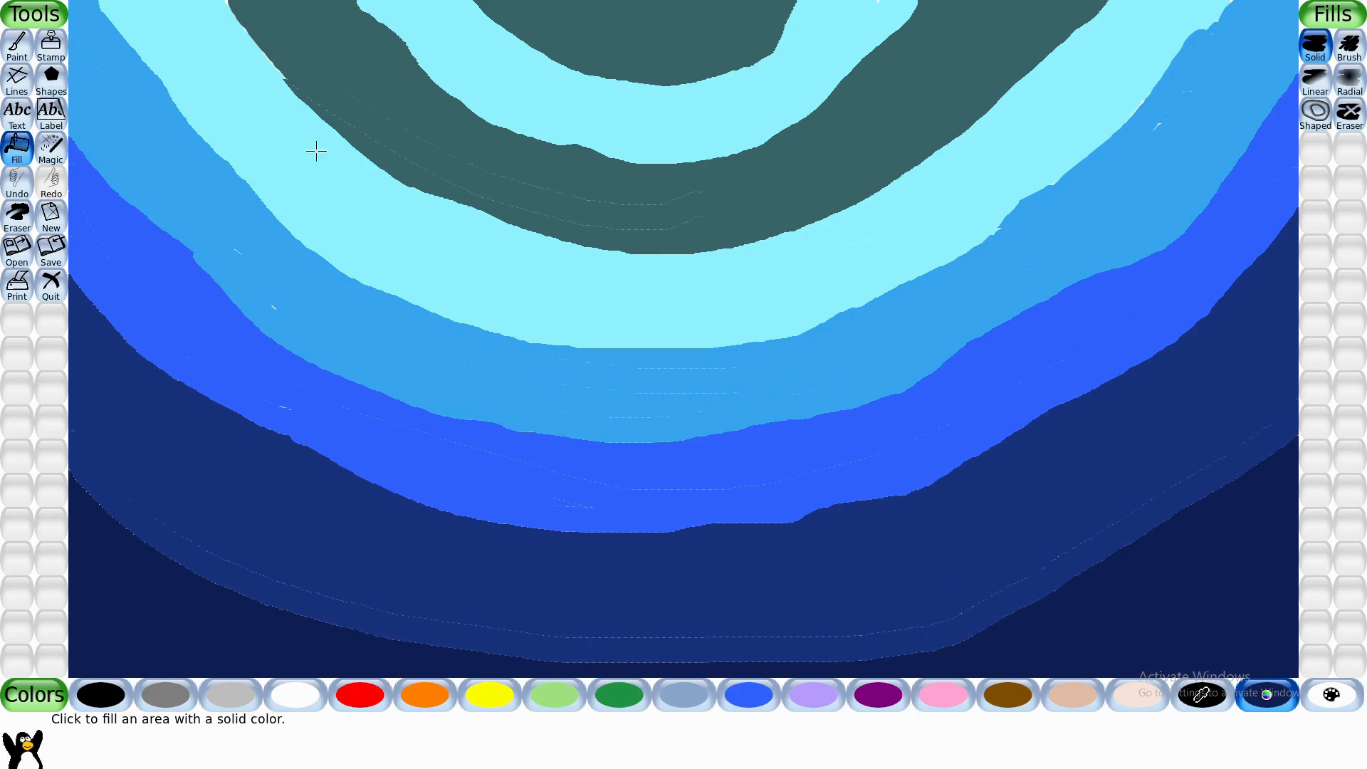
# - Apply the Waves and Wavelets effects alternately to the whole picture to blend the edges of the color bands
pyautogui.click(51, 149)
pyautogui.click(1354, 602)
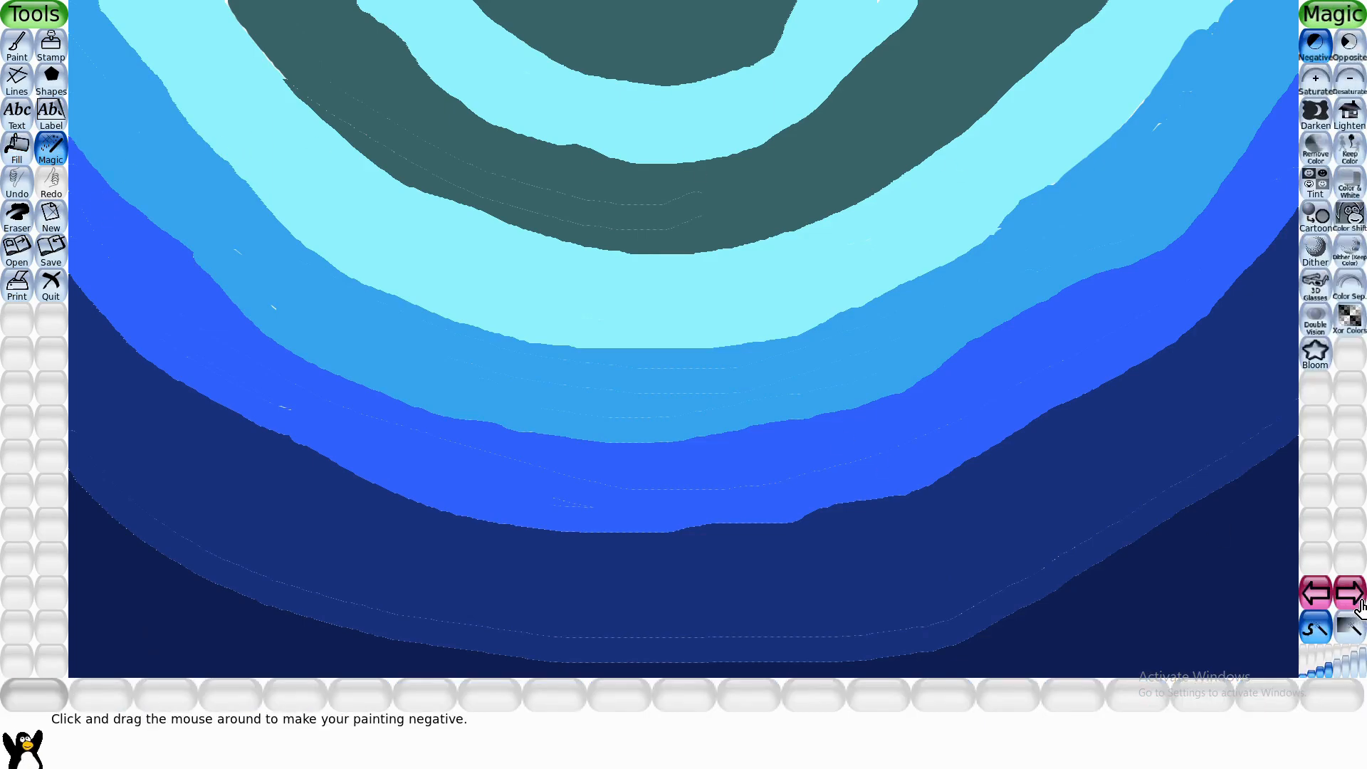
pyautogui.click(1355, 598)
pyautogui.click(1315, 222)
pyautogui.click(1292, 221)
pyautogui.click(1351, 221)
pyautogui.click(1296, 226)
pyautogui.click(1314, 226)
pyautogui.click(1295, 226)
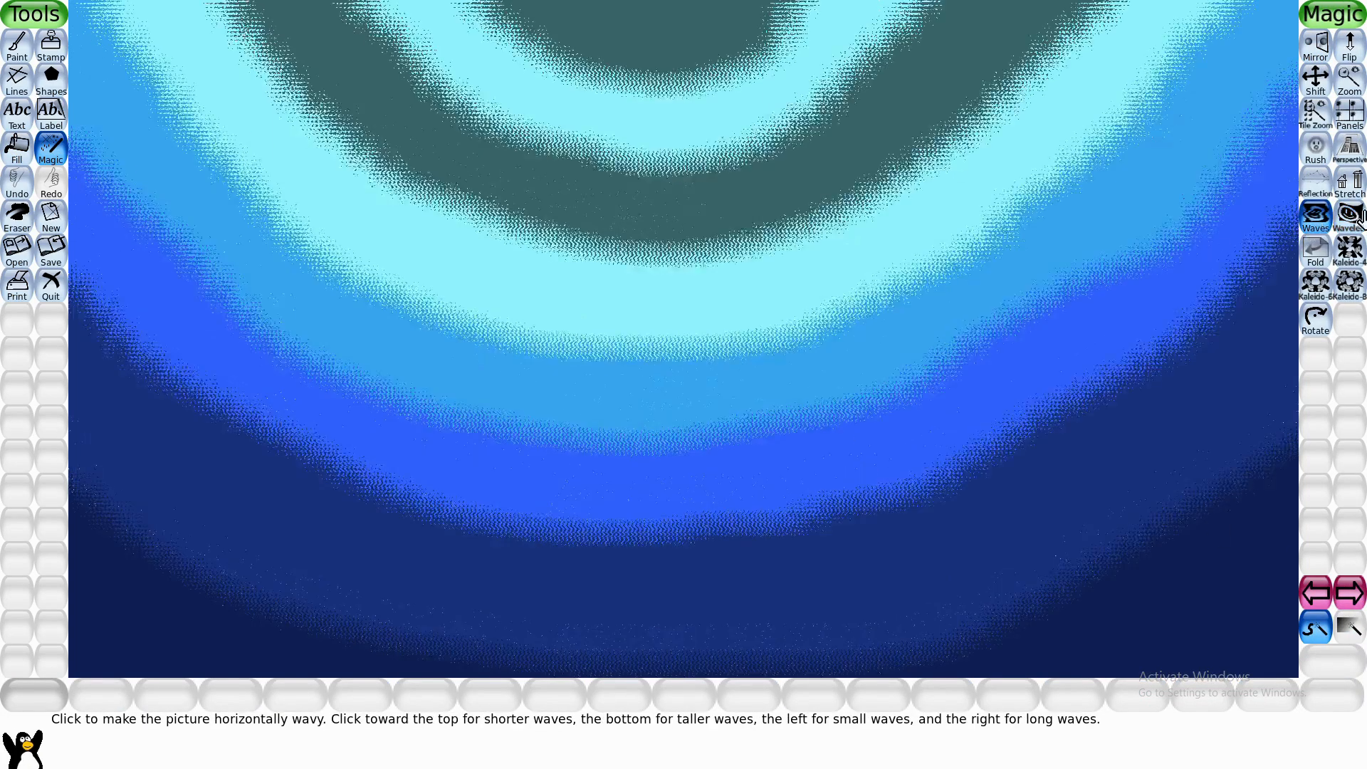
pyautogui.click(1351, 226)
pyautogui.click(1295, 227)
pyautogui.click(1316, 227)
pyautogui.click(1296, 226)
pyautogui.click(1354, 227)
pyautogui.click(1296, 228)
pyautogui.click(1316, 227)
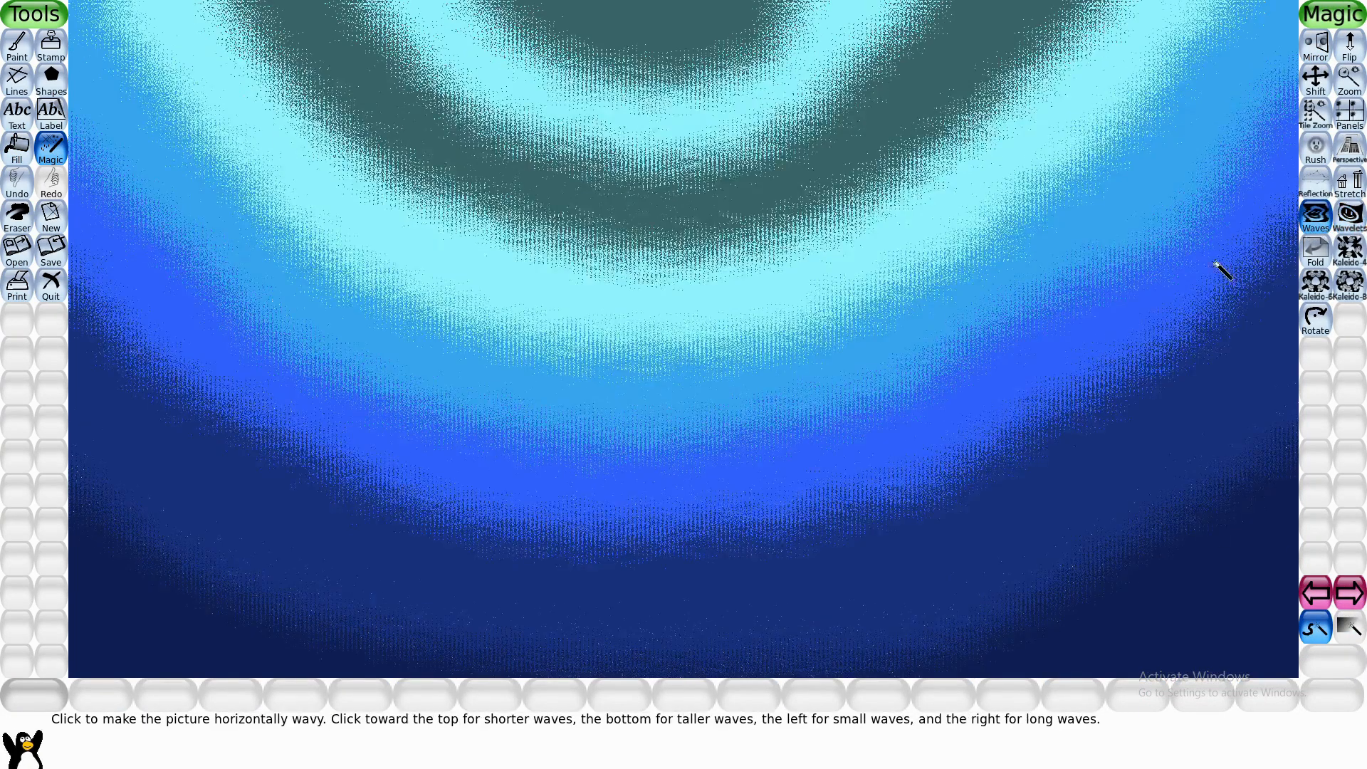
pyautogui.click(1218, 264)
pyautogui.click(1352, 226)
pyautogui.click(1274, 250)
pyautogui.click(1315, 225)
pyautogui.click(1274, 255)
pyautogui.click(1358, 223)
pyautogui.click(1274, 244)
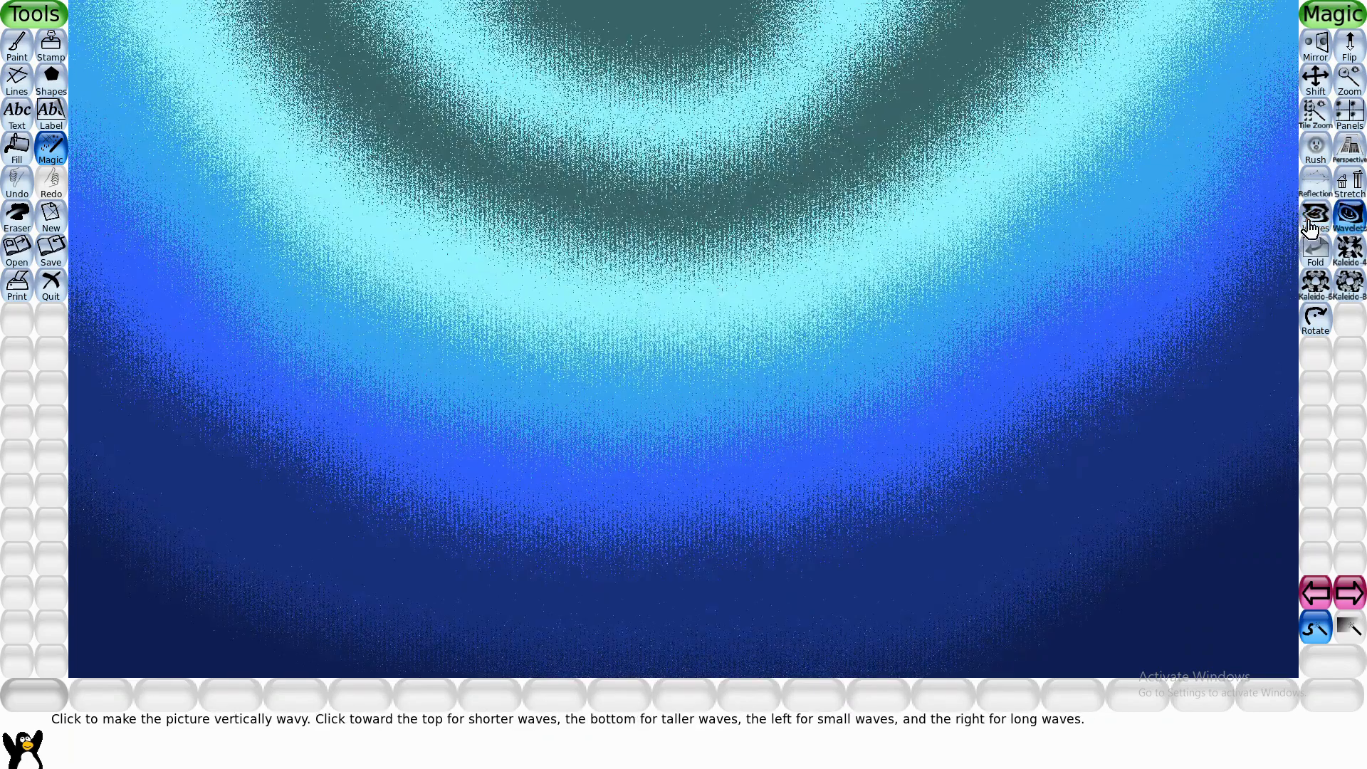
pyautogui.click(1316, 228)
pyautogui.click(1162, 288)
pyautogui.click(1349, 225)
pyautogui.click(1112, 343)
# - Smudge the dark teal and light cyan bands in the upper middle of the picture with the Smudge effect
pyautogui.click(17, 44)
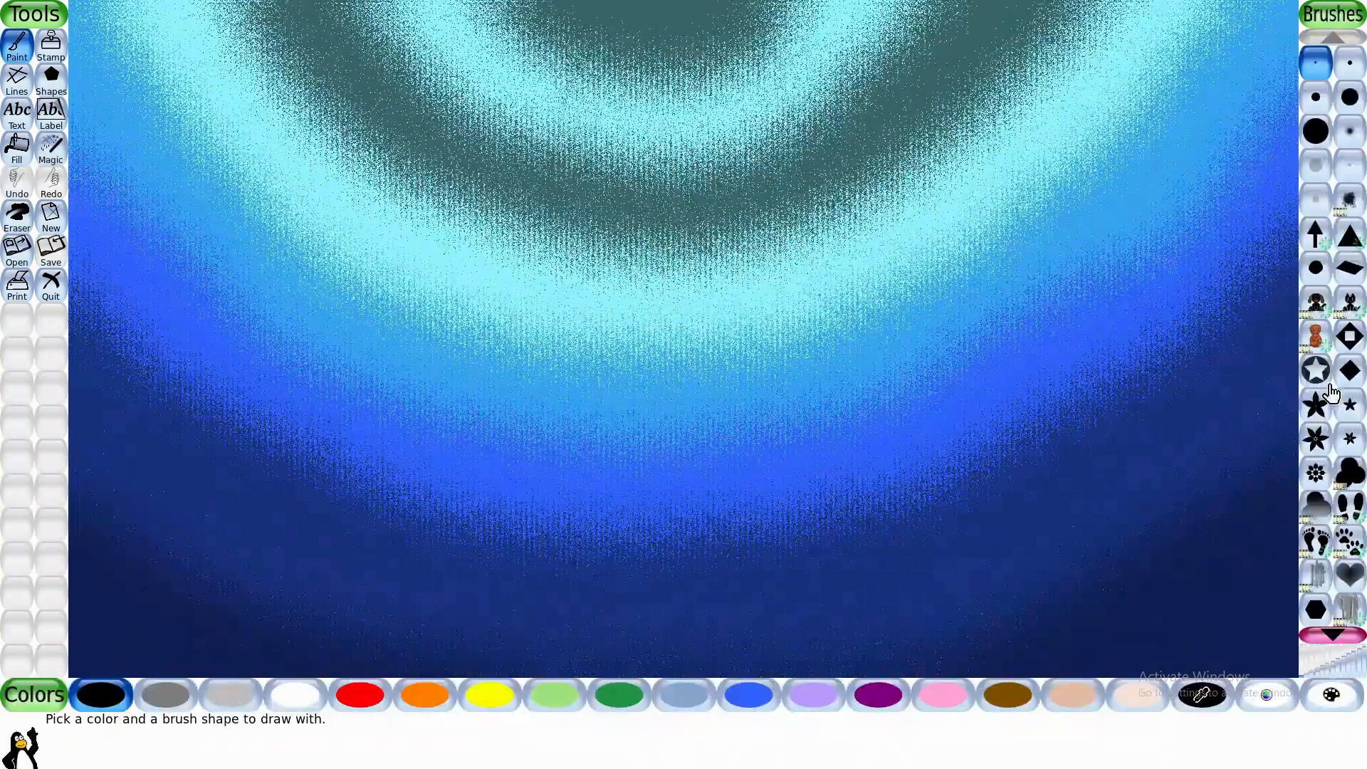
pyautogui.click(41, 150)
pyautogui.click(1315, 78)
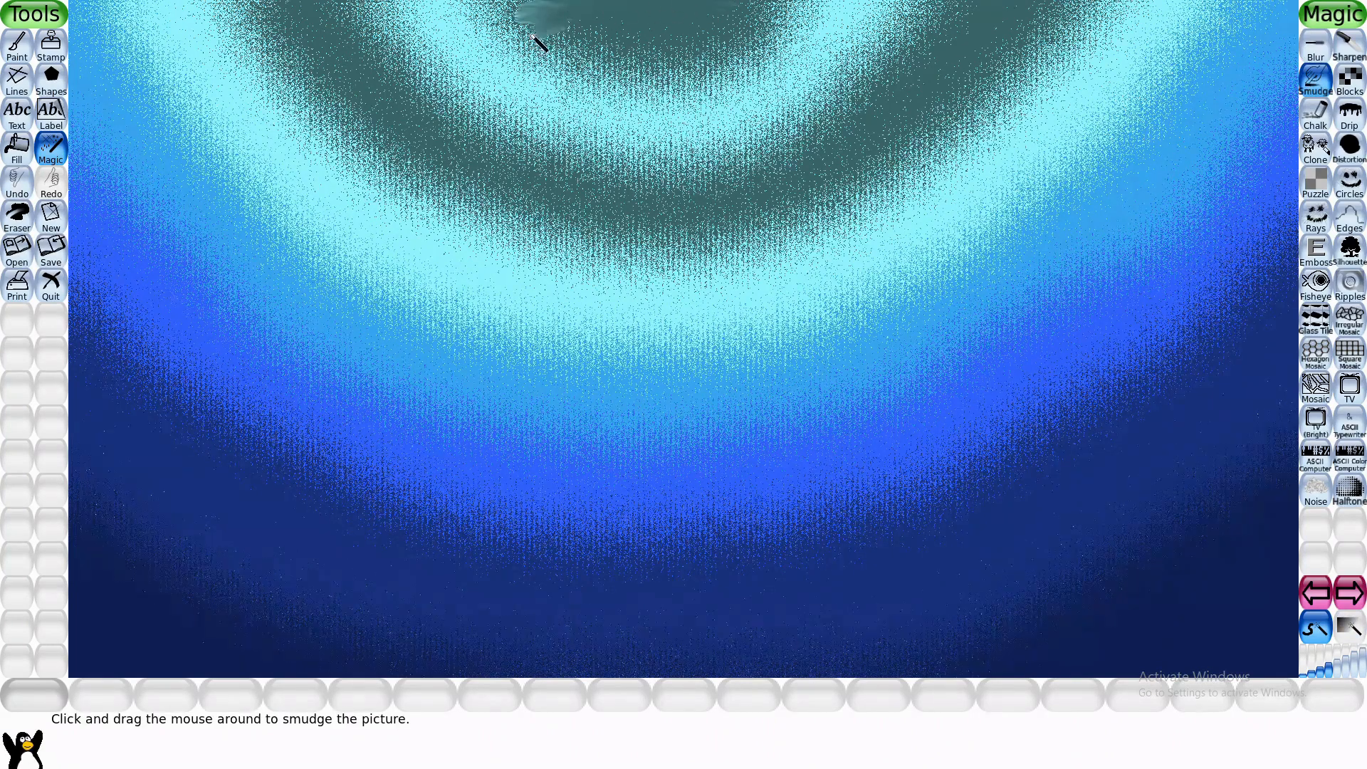
pyautogui.moveTo(533, 36)
pyautogui.mouseDown()
pyautogui.moveTo(645, 39)
pyautogui.moveTo(572, 32)
pyautogui.moveTo(618, 63)
pyautogui.moveTo(698, 68)
pyautogui.moveTo(679, 53)
pyautogui.moveTo(693, 5)
pyautogui.moveTo(877, 13)
pyautogui.moveTo(636, 58)
pyautogui.moveTo(870, 73)
pyautogui.moveTo(843, 82)
pyautogui.moveTo(610, 89)
pyautogui.moveTo(608, 105)
pyautogui.moveTo(836, 119)
pyautogui.moveTo(640, 133)
pyautogui.moveTo(459, 99)
pyautogui.moveTo(701, 90)
pyautogui.moveTo(514, 70)
pyautogui.moveTo(435, 21)
pyautogui.moveTo(506, 2)
pyautogui.moveTo(465, 24)
pyautogui.moveTo(539, 39)
pyautogui.moveTo(526, 29)
pyautogui.moveTo(402, 58)
pyautogui.moveTo(469, 81)
pyautogui.moveTo(566, 67)
pyautogui.moveTo(684, 109)
pyautogui.moveTo(506, 125)
pyautogui.moveTo(572, 135)
pyautogui.moveTo(621, 106)
pyautogui.moveTo(401, 94)
pyautogui.moveTo(460, 55)
pyautogui.moveTo(283, 48)
pyautogui.moveTo(395, 0)
pyautogui.moveTo(340, 8)
pyautogui.moveTo(287, 48)
pyautogui.moveTo(277, 28)
pyautogui.moveTo(314, 67)
pyautogui.moveTo(284, 86)
pyautogui.moveTo(310, 88)
pyautogui.moveTo(274, 84)
pyautogui.moveTo(300, 118)
pyautogui.moveTo(477, 107)
pyautogui.moveTo(371, 146)
pyautogui.moveTo(517, 145)
pyautogui.moveTo(365, 141)
pyautogui.moveTo(370, 173)
pyautogui.moveTo(640, 163)
pyautogui.moveTo(616, 157)
pyautogui.moveTo(662, 159)
pyautogui.moveTo(499, 185)
pyautogui.moveTo(708, 184)
pyautogui.moveTo(397, 203)
pyautogui.moveTo(740, 188)
pyautogui.moveTo(536, 233)
pyautogui.moveTo(826, 229)
pyautogui.moveTo(738, 218)
pyautogui.moveTo(736, 198)
pyautogui.moveTo(805, 135)
pyautogui.moveTo(758, 150)
pyautogui.moveTo(816, 161)
pyautogui.moveTo(715, 149)
pyautogui.moveTo(979, 190)
pyautogui.moveTo(836, 199)
pyautogui.moveTo(877, 103)
pyautogui.moveTo(985, 6)
pyautogui.moveTo(948, 15)
pyautogui.mouseUp()
pyautogui.moveTo(876, 52)
pyautogui.mouseDown()
pyautogui.moveTo(856, 85)
pyautogui.moveTo(914, 51)
pyautogui.moveTo(823, 32)
pyautogui.moveTo(875, 75)
pyautogui.moveTo(936, 175)
pyautogui.moveTo(781, 188)
pyautogui.moveTo(852, 201)
pyautogui.mouseUp()
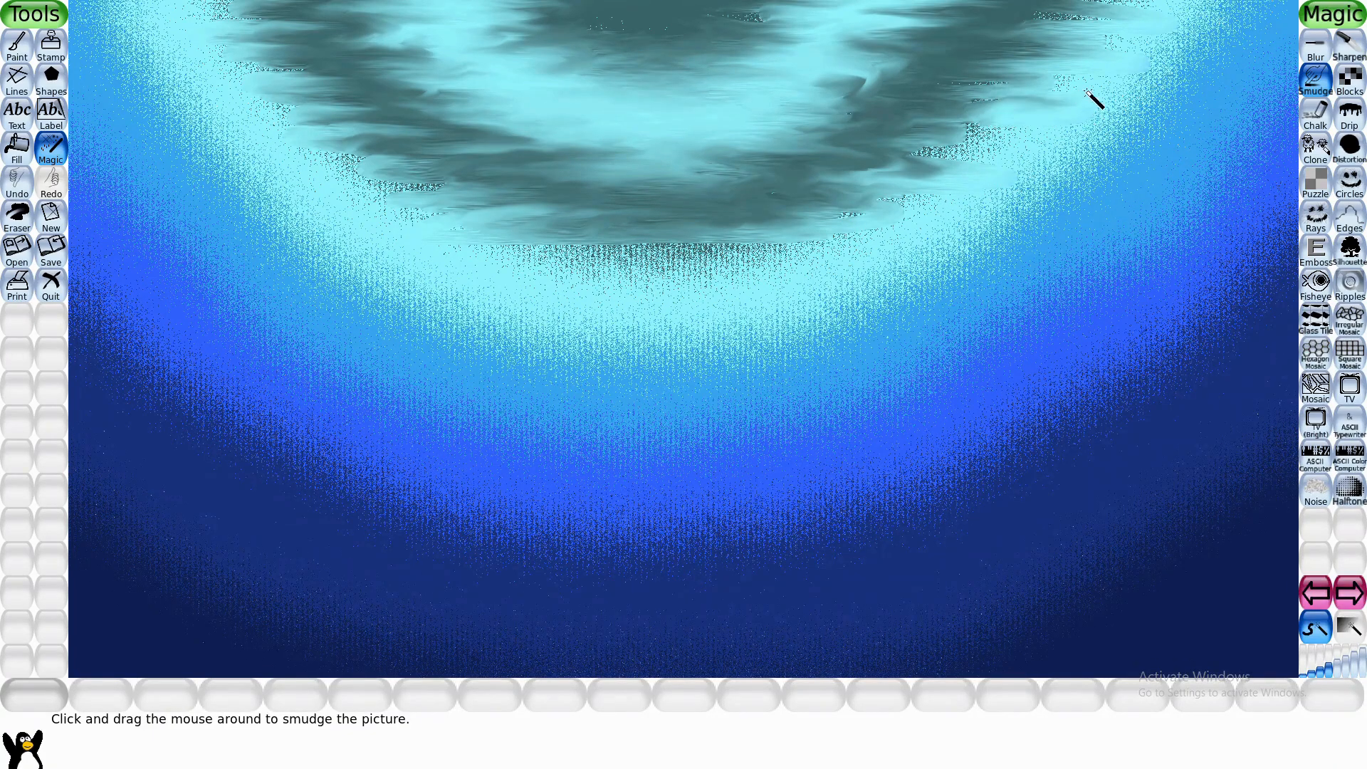
pyautogui.moveTo(1086, 91)
pyautogui.mouseDown()
pyautogui.moveTo(873, 92)
pyautogui.moveTo(1030, 91)
pyautogui.moveTo(1132, 35)
pyautogui.moveTo(1177, 34)
pyautogui.mouseUp()
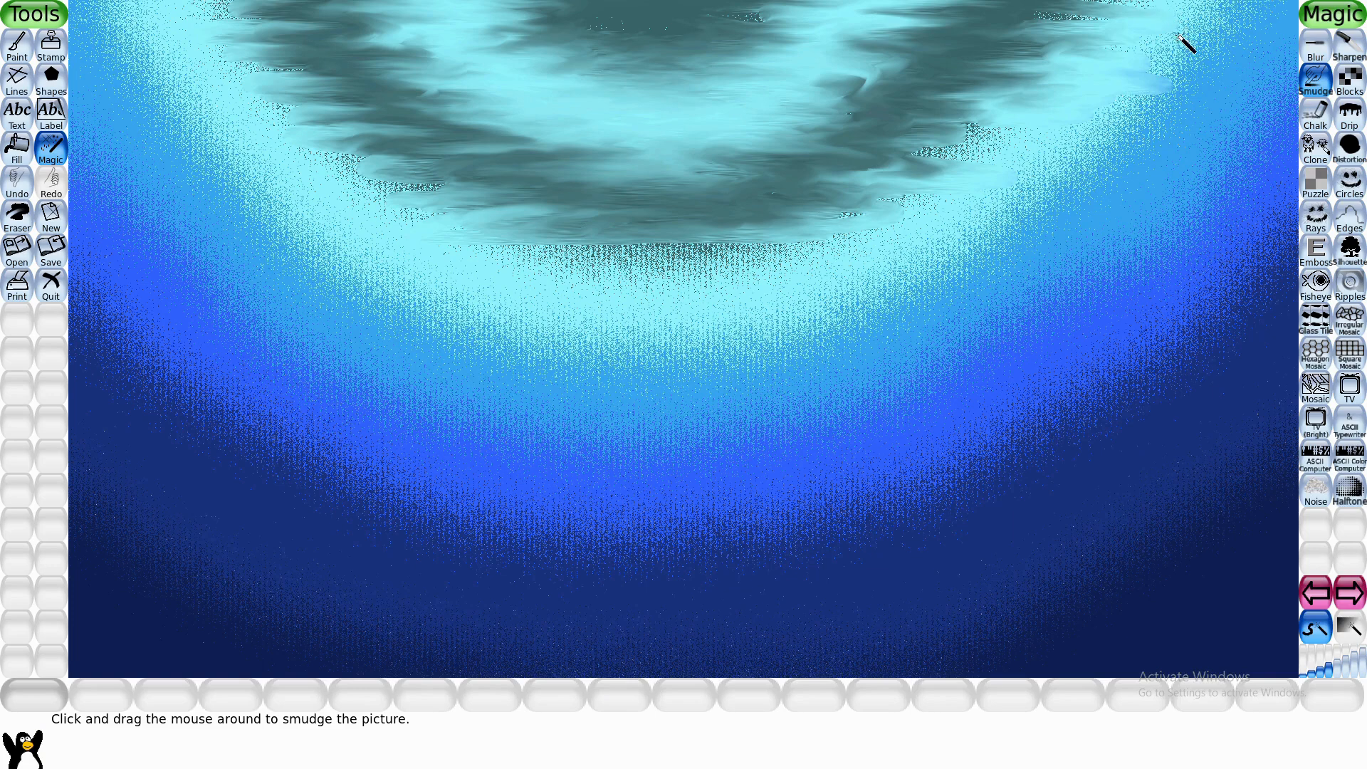
# - Mix a bright cyan color and paint a wide U-shaped arc with the largest round brush through the dark teal band
pyautogui.click(18, 66)
pyautogui.click(1274, 702)
pyautogui.click(663, 379)
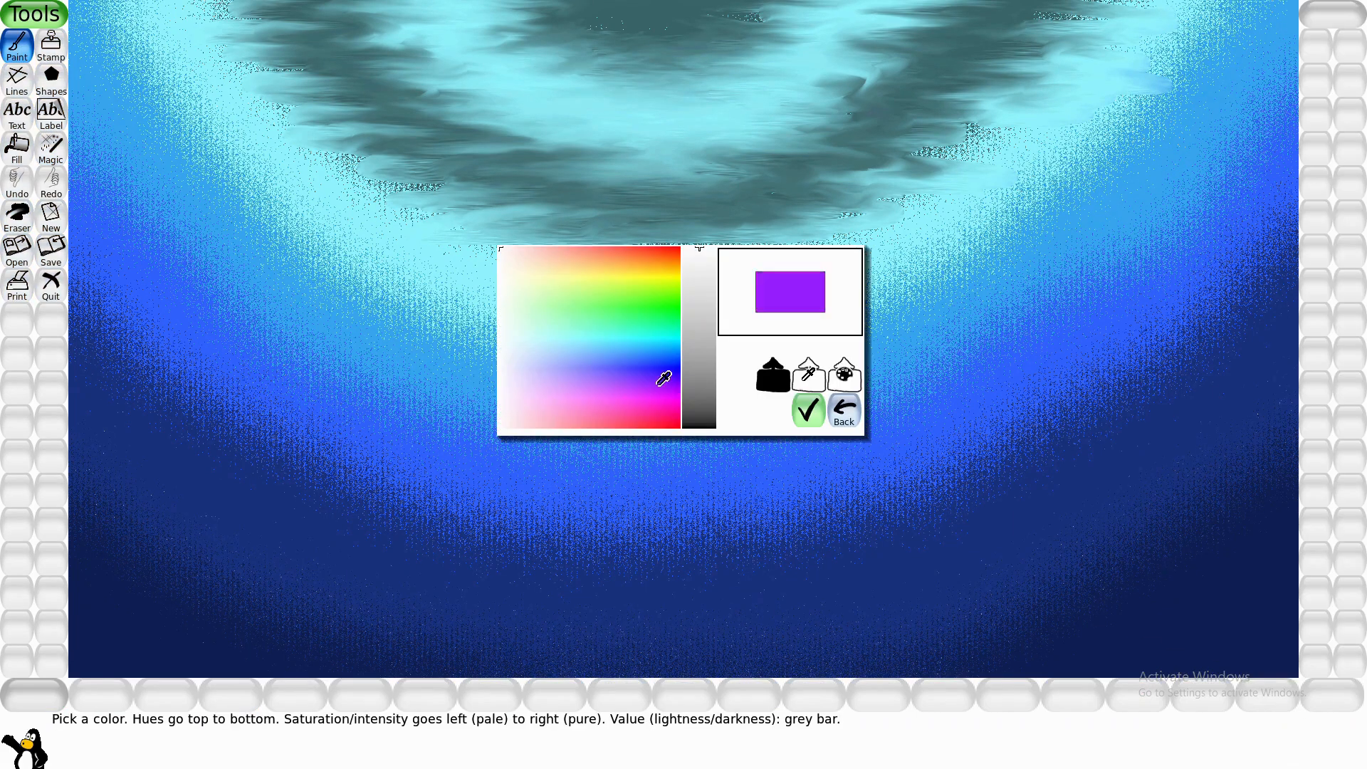
pyautogui.click(600, 329)
pyautogui.click(591, 333)
pyautogui.click(667, 346)
pyautogui.click(641, 331)
pyautogui.click(808, 411)
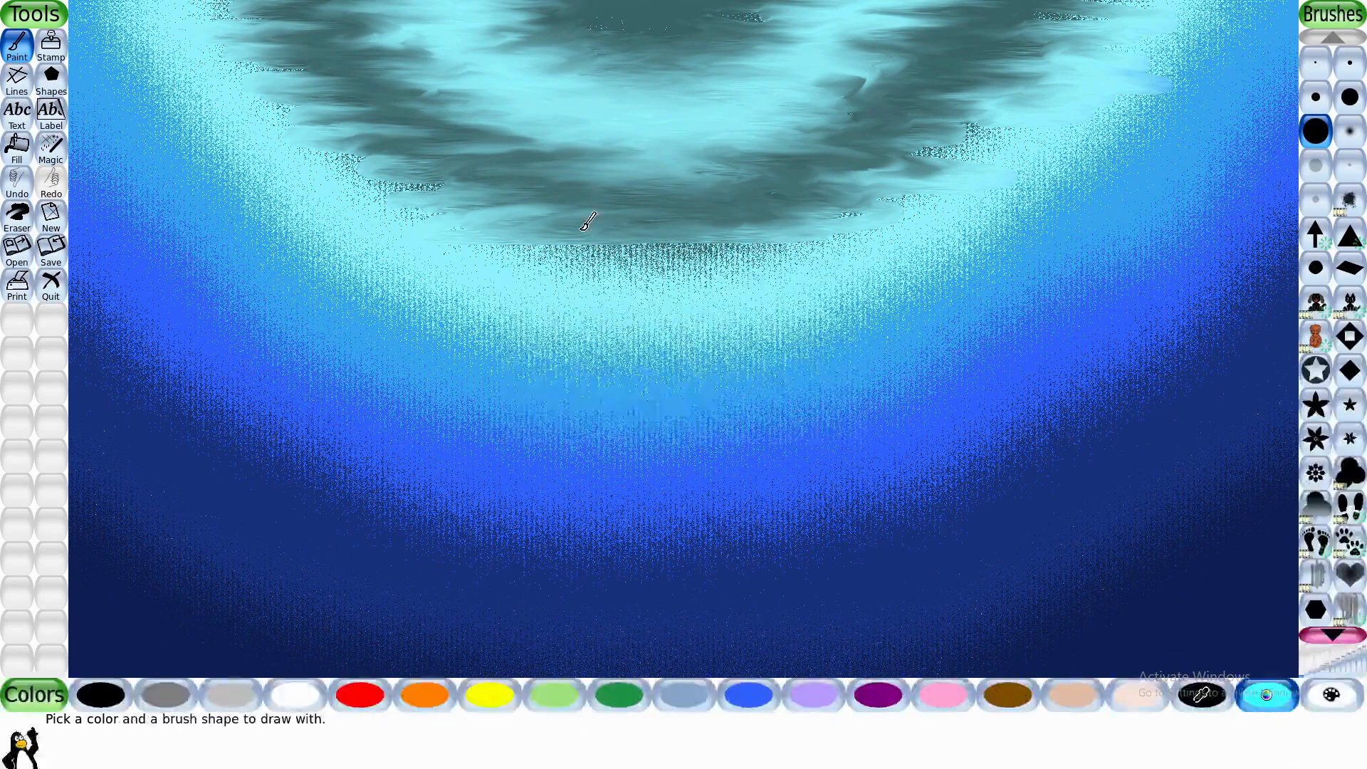
pyautogui.moveTo(326, 23)
pyautogui.mouseDown()
pyautogui.moveTo(437, 128)
pyautogui.moveTo(739, 176)
pyautogui.moveTo(980, 28)
pyautogui.mouseUp()
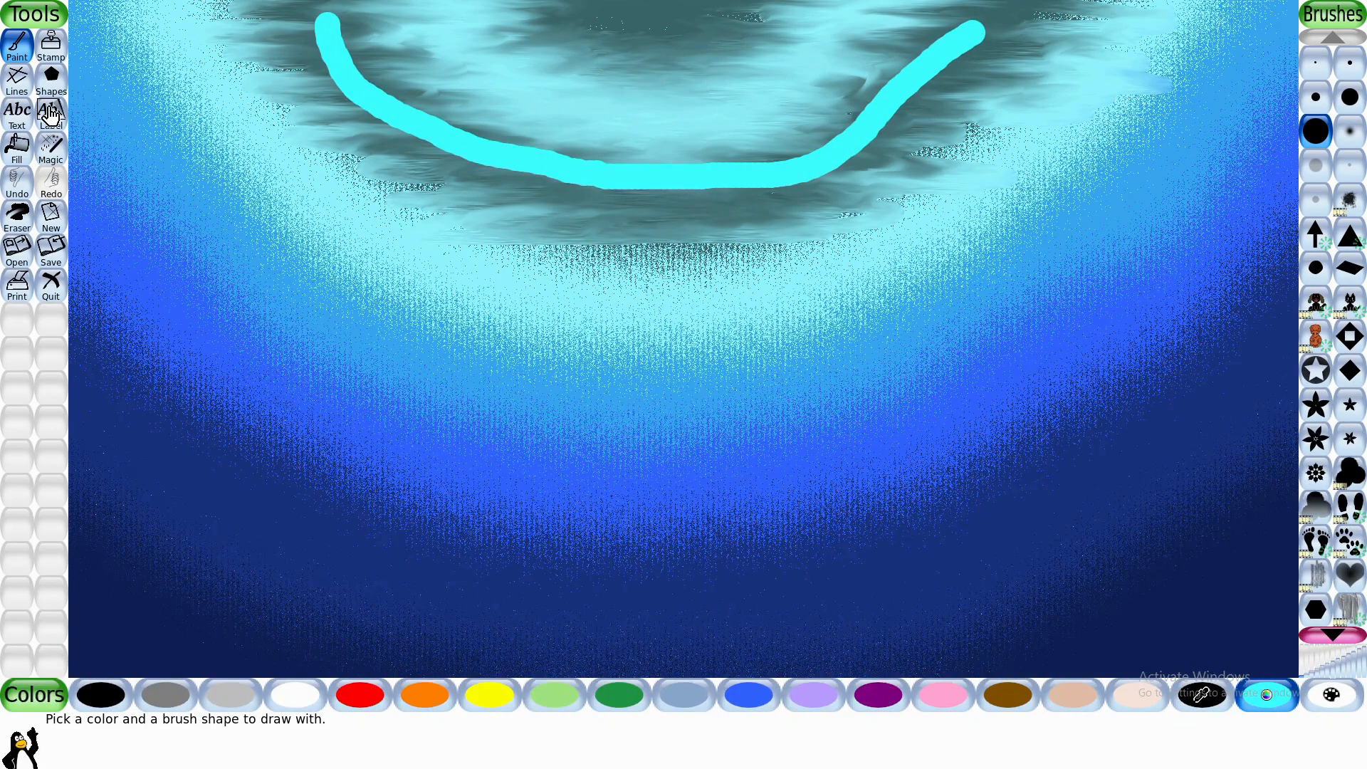
# - Smudge the bright cyan arc and the grainy edges between the light cyan and sky-blue bands
pyautogui.click(51, 147)
pyautogui.moveTo(313, 22)
pyautogui.mouseDown()
pyautogui.moveTo(207, 35)
pyautogui.moveTo(379, 53)
pyautogui.moveTo(385, 80)
pyautogui.moveTo(335, 49)
pyautogui.moveTo(395, 95)
pyautogui.moveTo(346, 116)
pyautogui.moveTo(329, 146)
pyautogui.moveTo(493, 137)
pyautogui.moveTo(564, 148)
pyautogui.moveTo(461, 166)
pyautogui.moveTo(594, 183)
pyautogui.moveTo(699, 157)
pyautogui.moveTo(533, 182)
pyautogui.moveTo(535, 201)
pyautogui.moveTo(908, 161)
pyautogui.moveTo(977, 108)
pyautogui.moveTo(834, 33)
pyautogui.moveTo(1055, 38)
pyautogui.moveTo(972, 84)
pyautogui.moveTo(729, 136)
pyautogui.moveTo(811, 157)
pyautogui.moveTo(788, 182)
pyautogui.moveTo(314, 226)
pyautogui.moveTo(238, 215)
pyautogui.moveTo(498, 199)
pyautogui.moveTo(383, 178)
pyautogui.moveTo(155, 187)
pyautogui.moveTo(410, 149)
pyautogui.moveTo(128, 118)
pyautogui.moveTo(257, 109)
pyautogui.moveTo(276, 81)
pyautogui.moveTo(147, 63)
pyautogui.moveTo(211, 2)
pyautogui.moveTo(113, 23)
pyautogui.moveTo(211, 84)
pyautogui.moveTo(179, 138)
pyautogui.moveTo(269, 176)
pyautogui.moveTo(458, 202)
pyautogui.moveTo(250, 259)
pyautogui.moveTo(601, 249)
pyautogui.moveTo(291, 238)
pyautogui.moveTo(745, 256)
pyautogui.moveTo(470, 287)
pyautogui.moveTo(691, 333)
pyautogui.moveTo(846, 264)
pyautogui.moveTo(449, 348)
pyautogui.moveTo(360, 310)
pyautogui.moveTo(478, 290)
pyautogui.moveTo(220, 249)
pyautogui.mouseUp()
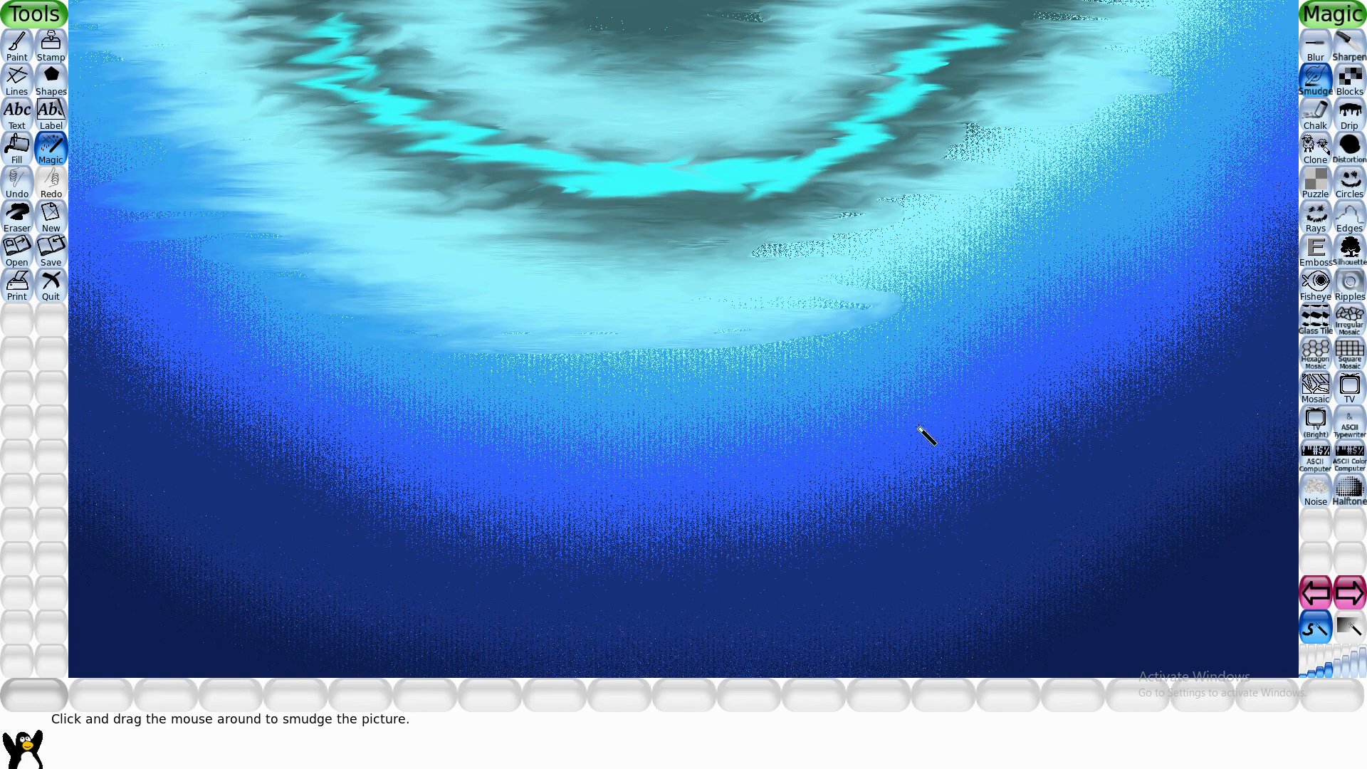
pyautogui.moveTo(955, 309)
pyautogui.mouseDown()
pyautogui.moveTo(864, 261)
pyautogui.moveTo(1008, 230)
pyautogui.moveTo(842, 211)
pyautogui.moveTo(945, 211)
pyautogui.moveTo(925, 200)
pyautogui.moveTo(944, 163)
pyautogui.moveTo(1040, 130)
pyautogui.mouseUp()
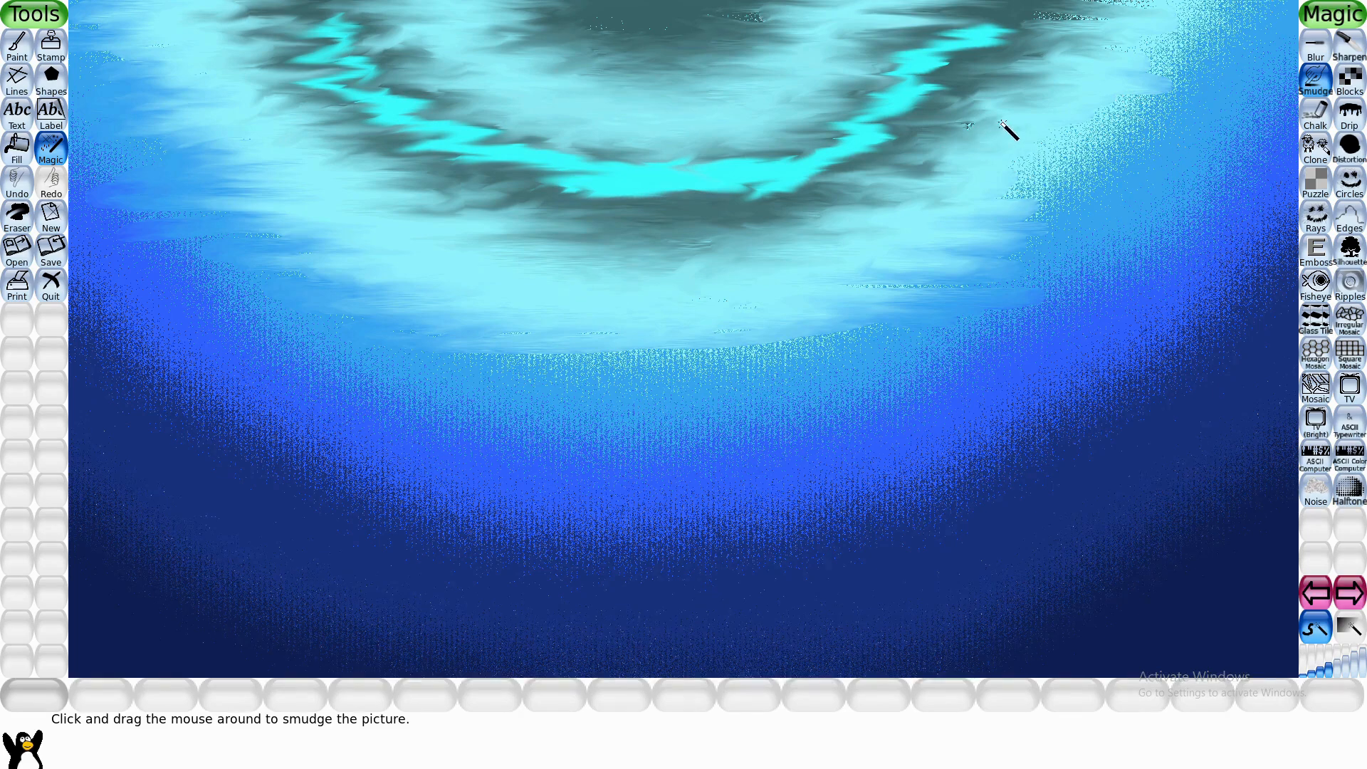
pyautogui.moveTo(1094, 15)
pyautogui.mouseDown()
pyautogui.moveTo(1060, 19)
pyautogui.moveTo(1280, 3)
pyautogui.moveTo(1174, 17)
pyautogui.moveTo(1236, 26)
pyautogui.moveTo(1129, 45)
pyautogui.moveTo(1200, 44)
pyautogui.moveTo(1235, 72)
pyautogui.moveTo(1129, 76)
pyautogui.moveTo(1040, 116)
pyautogui.moveTo(1154, 134)
pyautogui.moveTo(1206, 94)
pyautogui.moveTo(1076, 49)
pyautogui.moveTo(953, 150)
pyautogui.moveTo(1214, 153)
pyautogui.moveTo(1019, 168)
pyautogui.moveTo(1095, 207)
pyautogui.moveTo(968, 248)
pyautogui.moveTo(1099, 287)
pyautogui.moveTo(1135, 270)
pyautogui.moveTo(1096, 230)
pyautogui.mouseUp()
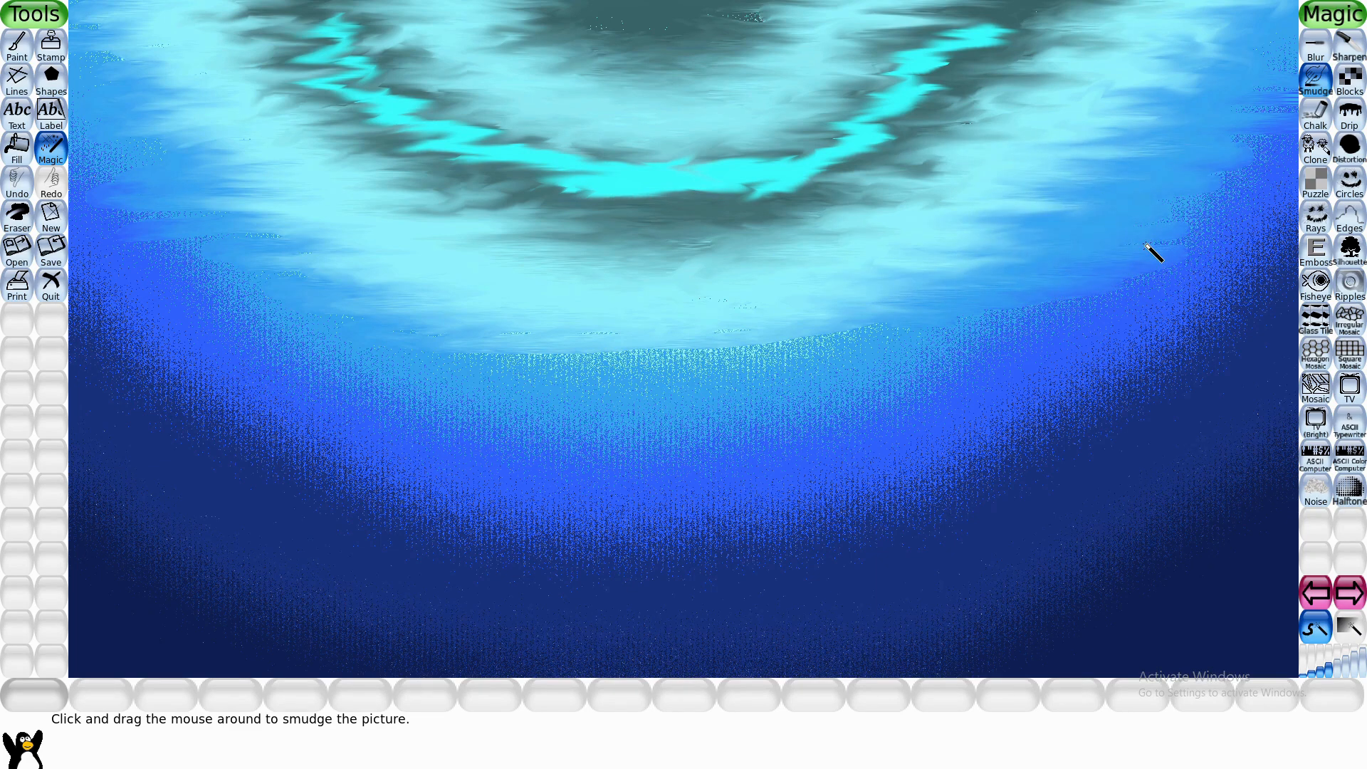
pyautogui.moveTo(1015, 318)
pyautogui.mouseDown()
pyautogui.moveTo(759, 322)
pyautogui.moveTo(1027, 331)
pyautogui.moveTo(1151, 293)
pyautogui.moveTo(874, 346)
pyautogui.moveTo(920, 360)
pyautogui.moveTo(955, 352)
pyautogui.moveTo(406, 345)
pyautogui.moveTo(693, 351)
pyautogui.moveTo(569, 400)
pyautogui.moveTo(751, 347)
pyautogui.moveTo(715, 309)
pyautogui.moveTo(258, 350)
pyautogui.moveTo(140, 336)
pyautogui.moveTo(669, 166)
pyautogui.moveTo(314, 186)
pyautogui.mouseUp()
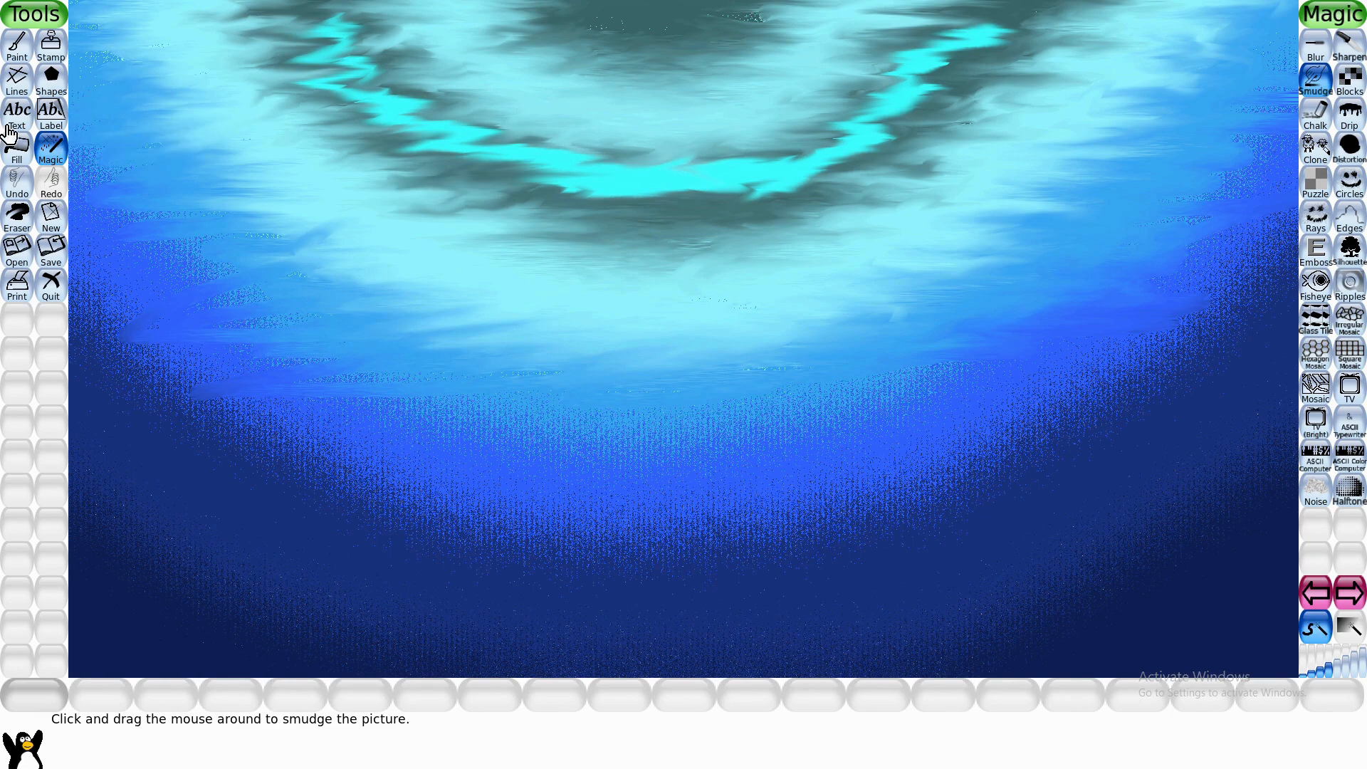
# - Smudge the outer sky-blue, blue and navy bands into each other across the sides and lower part of the canvas
pyautogui.moveTo(8, 132)
pyautogui.mouseDown()
pyautogui.moveTo(90, 213)
pyautogui.moveTo(63, 130)
pyautogui.mouseUp()
pyautogui.moveTo(135, 18)
pyautogui.mouseDown()
pyautogui.moveTo(79, 231)
pyautogui.moveTo(188, 218)
pyautogui.moveTo(128, 252)
pyautogui.moveTo(133, 287)
pyautogui.moveTo(108, 340)
pyautogui.moveTo(129, 275)
pyautogui.moveTo(89, 304)
pyautogui.mouseUp()
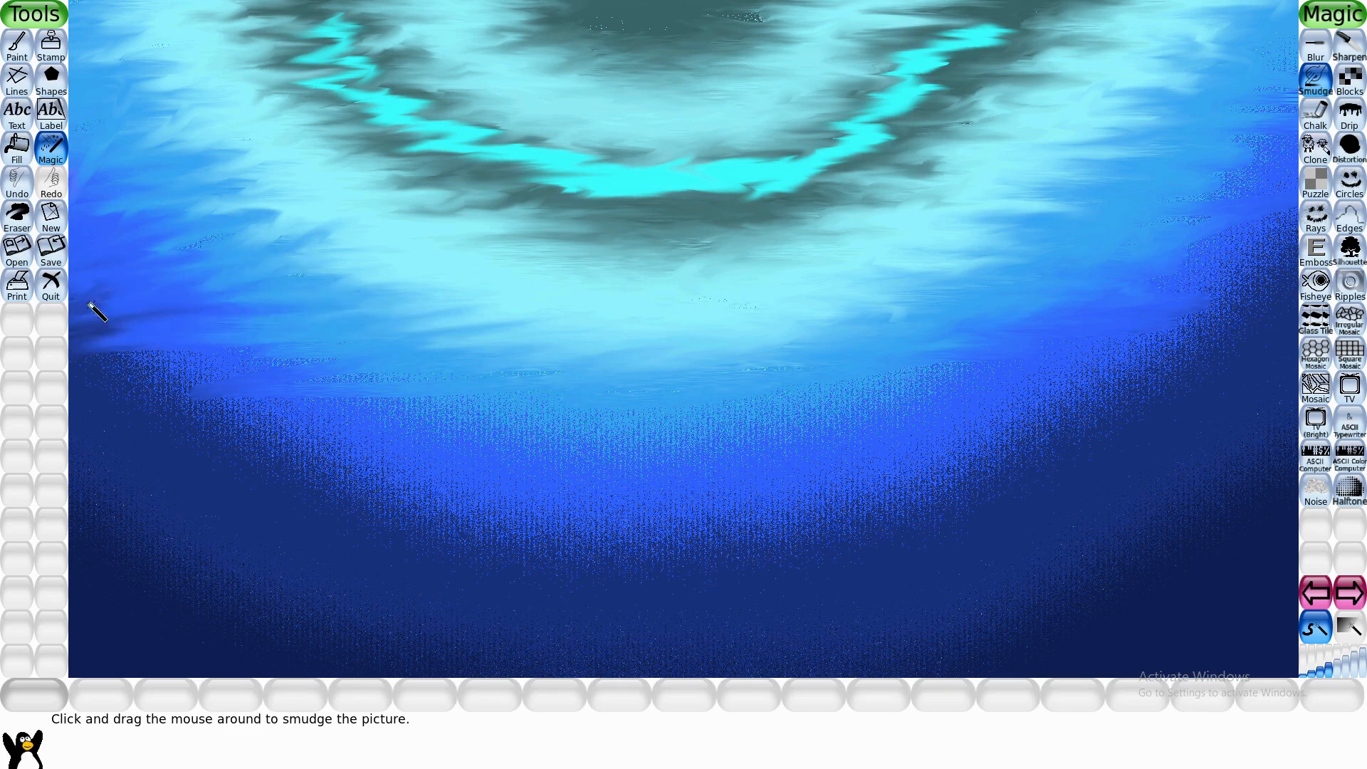
pyautogui.moveTo(142, 260)
pyautogui.mouseDown()
pyautogui.moveTo(598, 373)
pyautogui.moveTo(119, 373)
pyautogui.mouseUp()
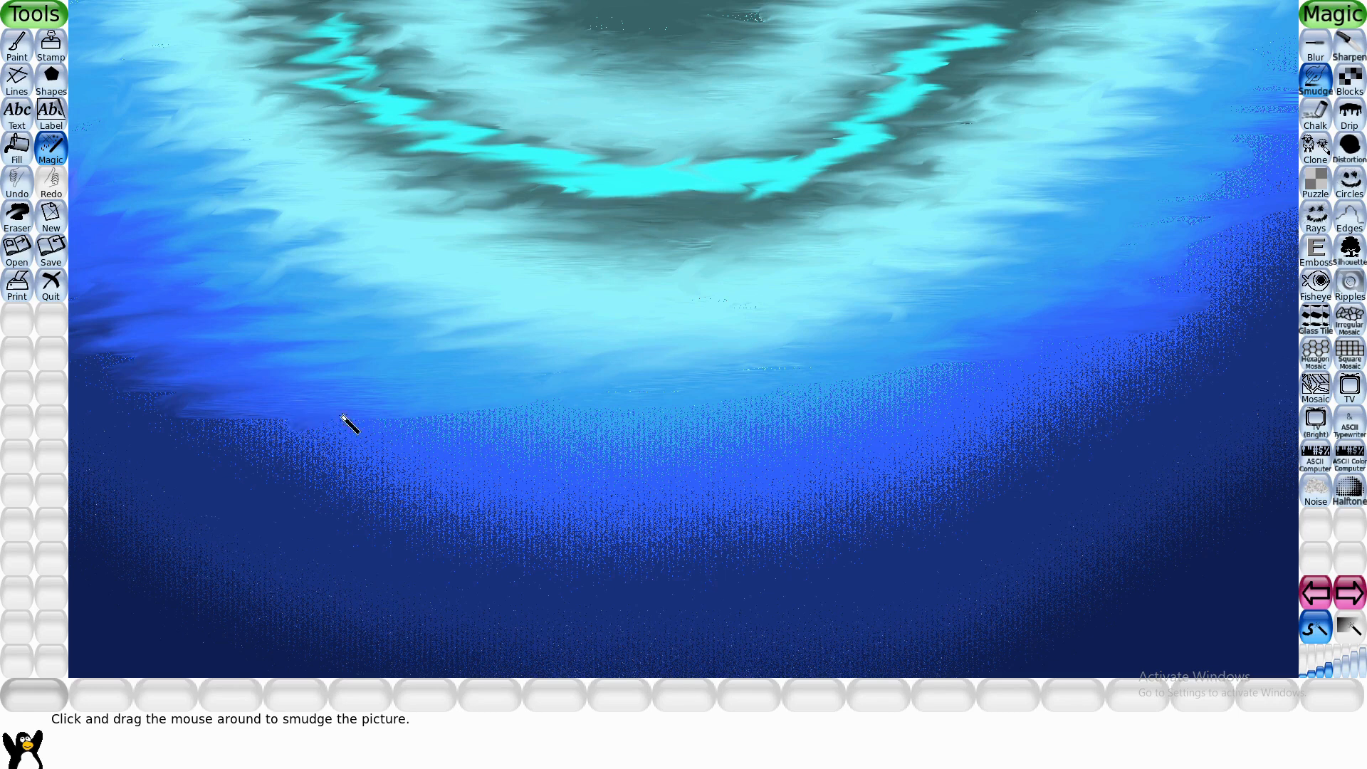
pyautogui.moveTo(534, 420)
pyautogui.mouseDown()
pyautogui.moveTo(479, 470)
pyautogui.moveTo(744, 400)
pyautogui.moveTo(500, 432)
pyautogui.mouseUp()
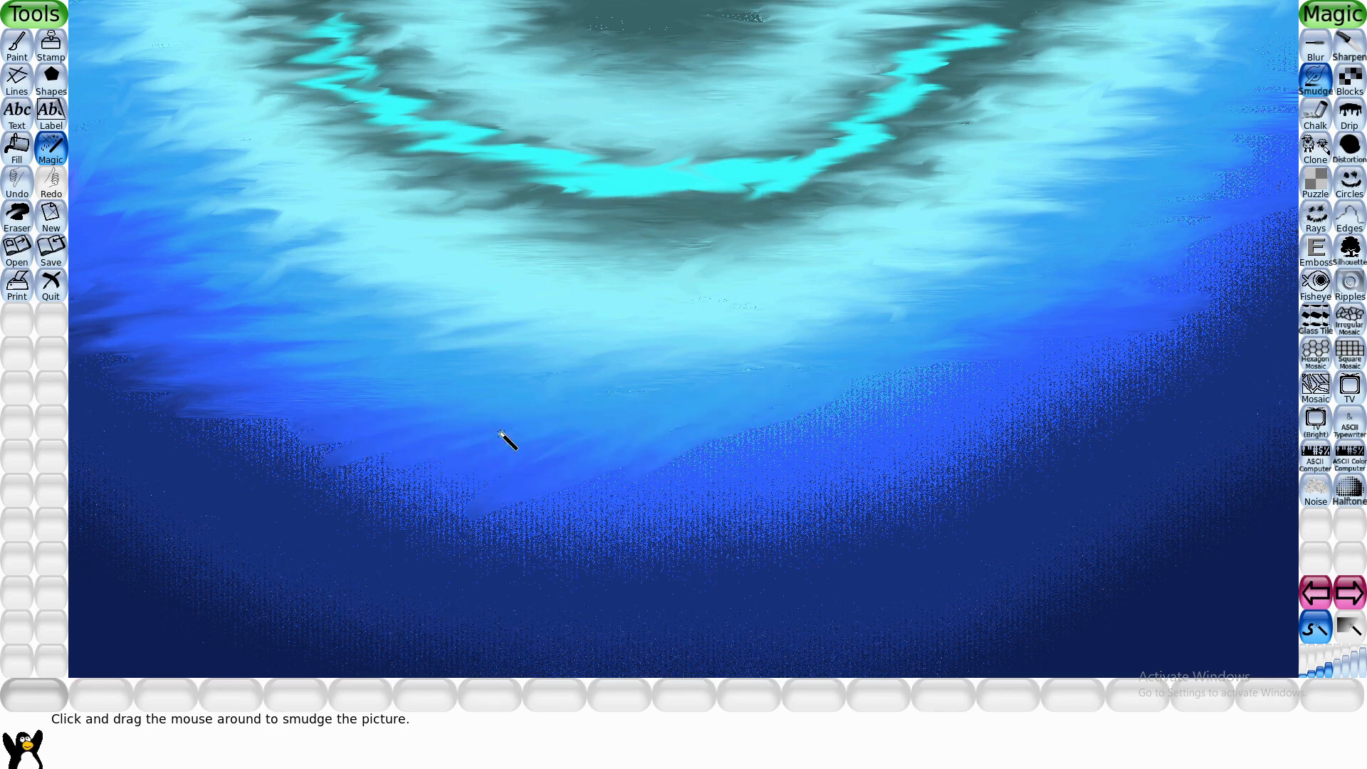
pyautogui.moveTo(787, 366); pyautogui.dragTo(820, 434)
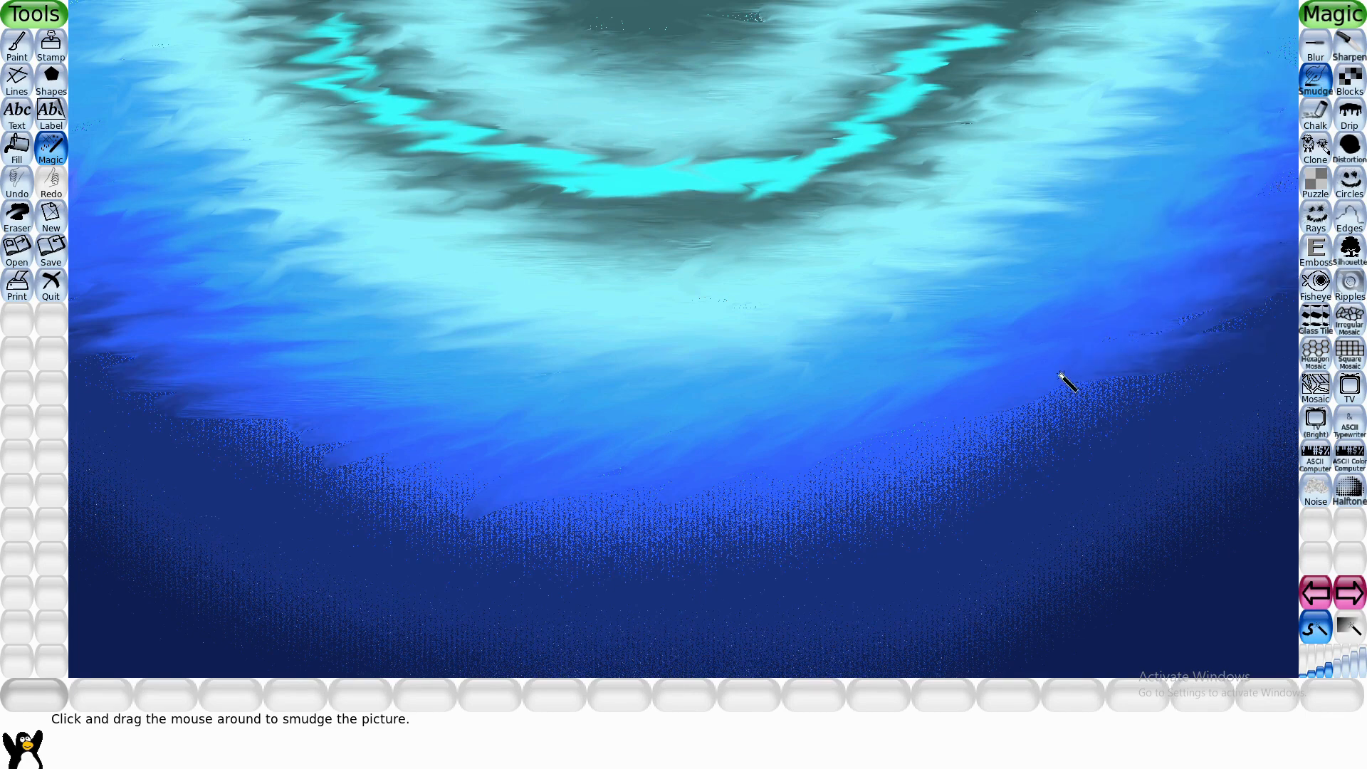
pyautogui.moveTo(1059, 373); pyautogui.dragTo(891, 453)
pyautogui.moveTo(1047, 443); pyautogui.dragTo(715, 530)
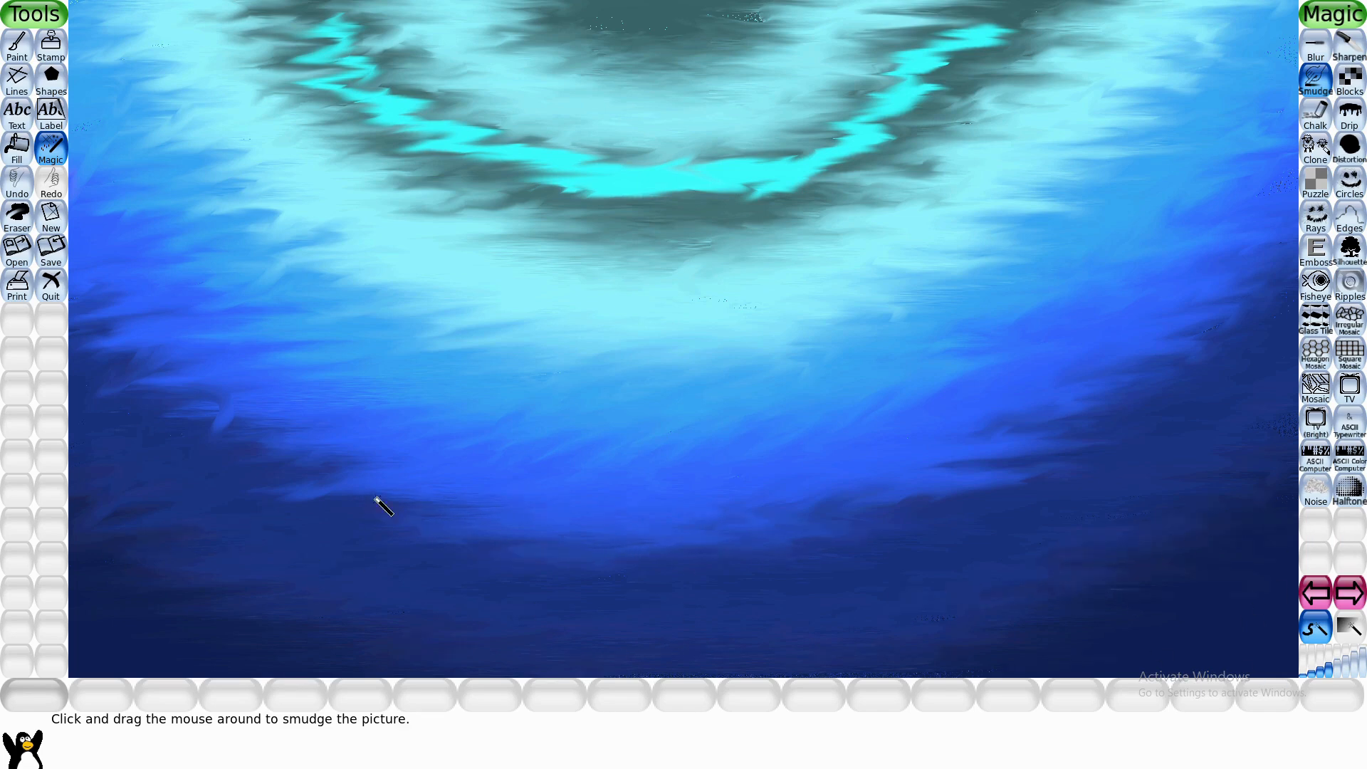
# - Paint a blue arc just outside the bright cyan one and a short blue patch at the canvas's top center
pyautogui.click(20, 44)
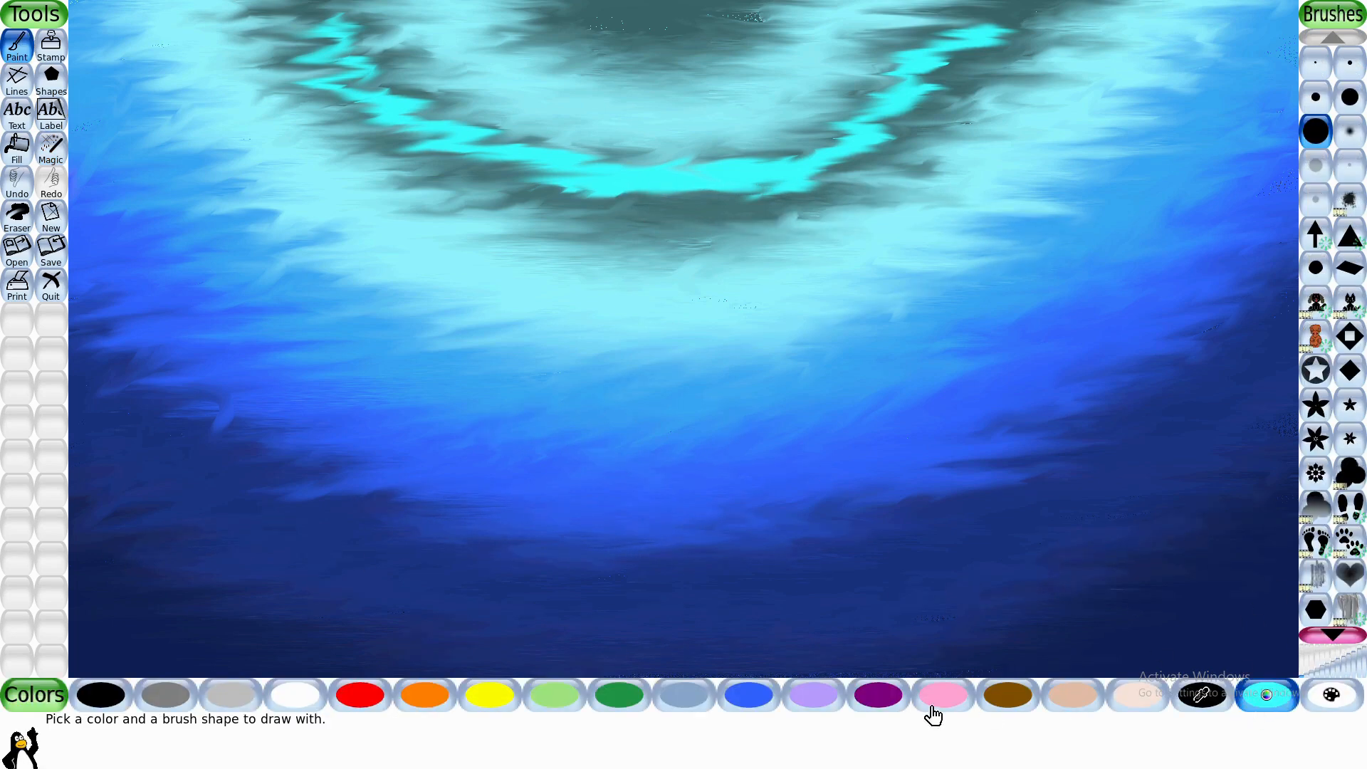
pyautogui.click(748, 696)
pyautogui.moveTo(301, 54)
pyautogui.mouseDown()
pyautogui.moveTo(426, 150)
pyautogui.moveTo(709, 210)
pyautogui.moveTo(842, 164)
pyautogui.moveTo(993, 42)
pyautogui.mouseUp()
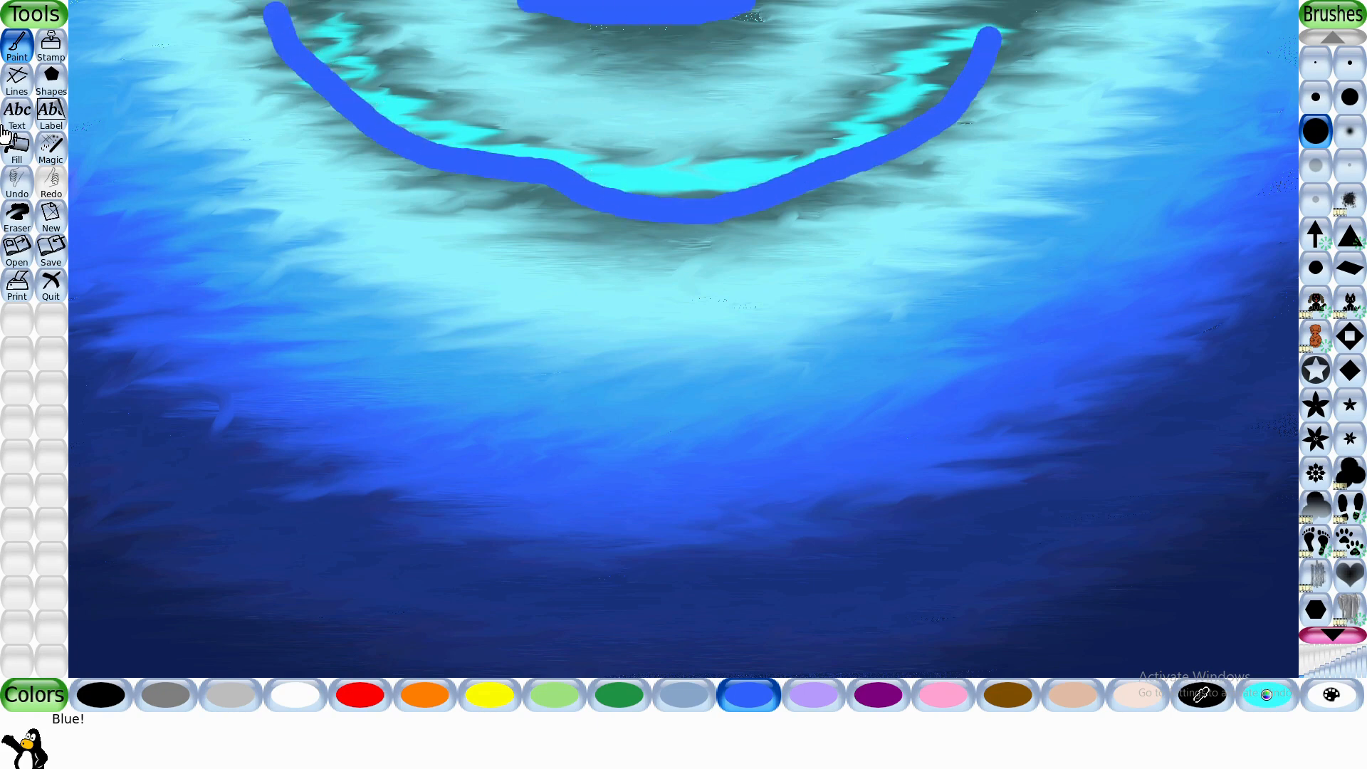
# - Smudge the blue arc and top blue patch into the surrounding colors and touch up the nearby light cyan and blue areas
pyautogui.click(51, 148)
pyautogui.moveTo(284, 18)
pyautogui.mouseDown()
pyautogui.moveTo(349, 14)
pyautogui.moveTo(157, 35)
pyautogui.moveTo(217, 19)
pyautogui.moveTo(417, 45)
pyautogui.moveTo(270, 66)
pyautogui.moveTo(410, 112)
pyautogui.moveTo(448, 107)
pyautogui.moveTo(361, 143)
pyautogui.moveTo(354, 161)
pyautogui.moveTo(595, 175)
pyautogui.moveTo(649, 196)
pyautogui.moveTo(610, 177)
pyautogui.moveTo(486, 170)
pyautogui.moveTo(694, 126)
pyautogui.moveTo(539, 183)
pyautogui.moveTo(579, 225)
pyautogui.moveTo(967, 174)
pyautogui.moveTo(802, 145)
pyautogui.moveTo(963, 118)
pyautogui.moveTo(900, 127)
pyautogui.moveTo(1012, 35)
pyautogui.moveTo(1036, 71)
pyautogui.moveTo(1001, 24)
pyautogui.moveTo(638, 2)
pyautogui.moveTo(430, 23)
pyautogui.moveTo(848, 42)
pyautogui.moveTo(671, 3)
pyautogui.moveTo(708, 26)
pyautogui.moveTo(867, 38)
pyautogui.moveTo(504, 2)
pyautogui.moveTo(499, 38)
pyautogui.moveTo(552, 118)
pyautogui.moveTo(755, 176)
pyautogui.moveTo(435, 207)
pyautogui.moveTo(674, 225)
pyautogui.moveTo(984, 166)
pyautogui.moveTo(568, 203)
pyautogui.moveTo(754, 209)
pyautogui.moveTo(975, 170)
pyautogui.moveTo(1078, 37)
pyautogui.mouseUp()
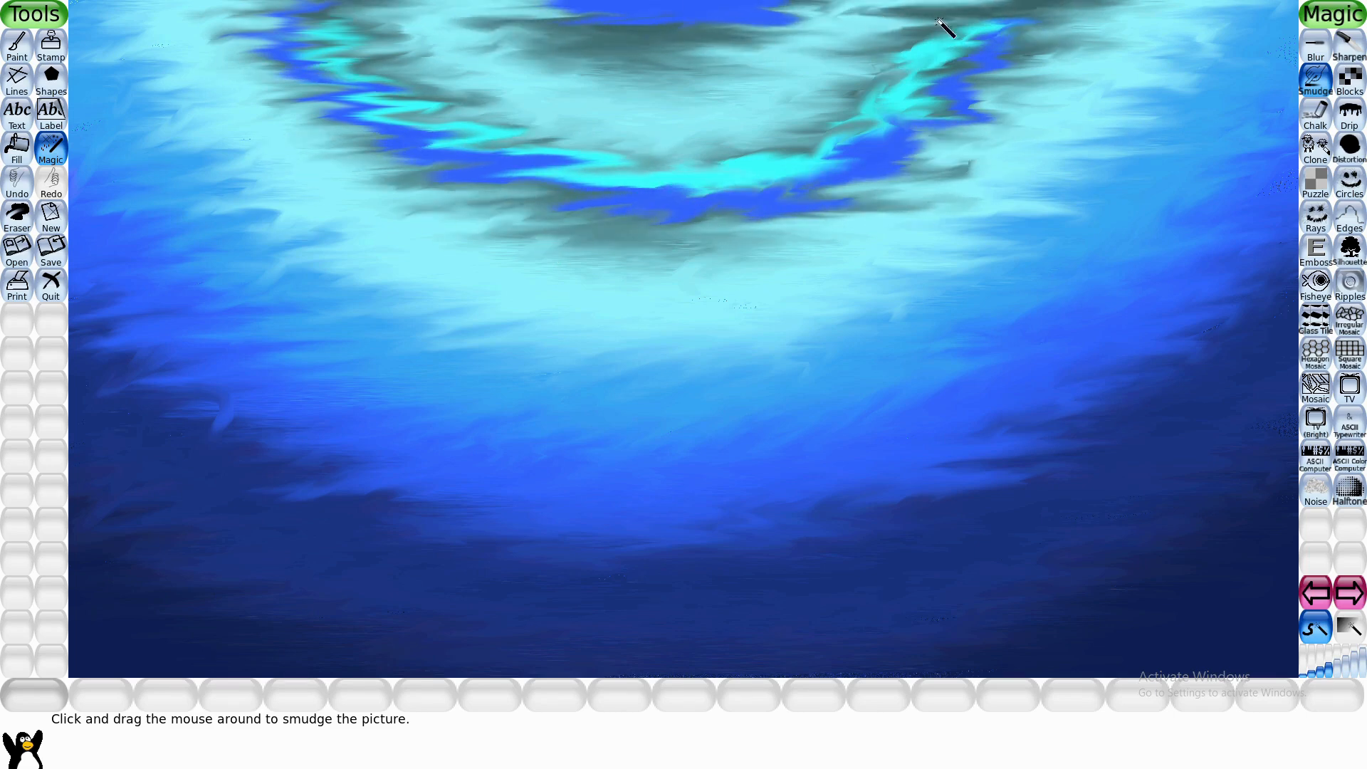
pyautogui.moveTo(939, 21)
pyautogui.mouseDown()
pyautogui.moveTo(1142, 93)
pyautogui.moveTo(953, 173)
pyautogui.moveTo(1023, 278)
pyautogui.moveTo(848, 244)
pyautogui.mouseUp()
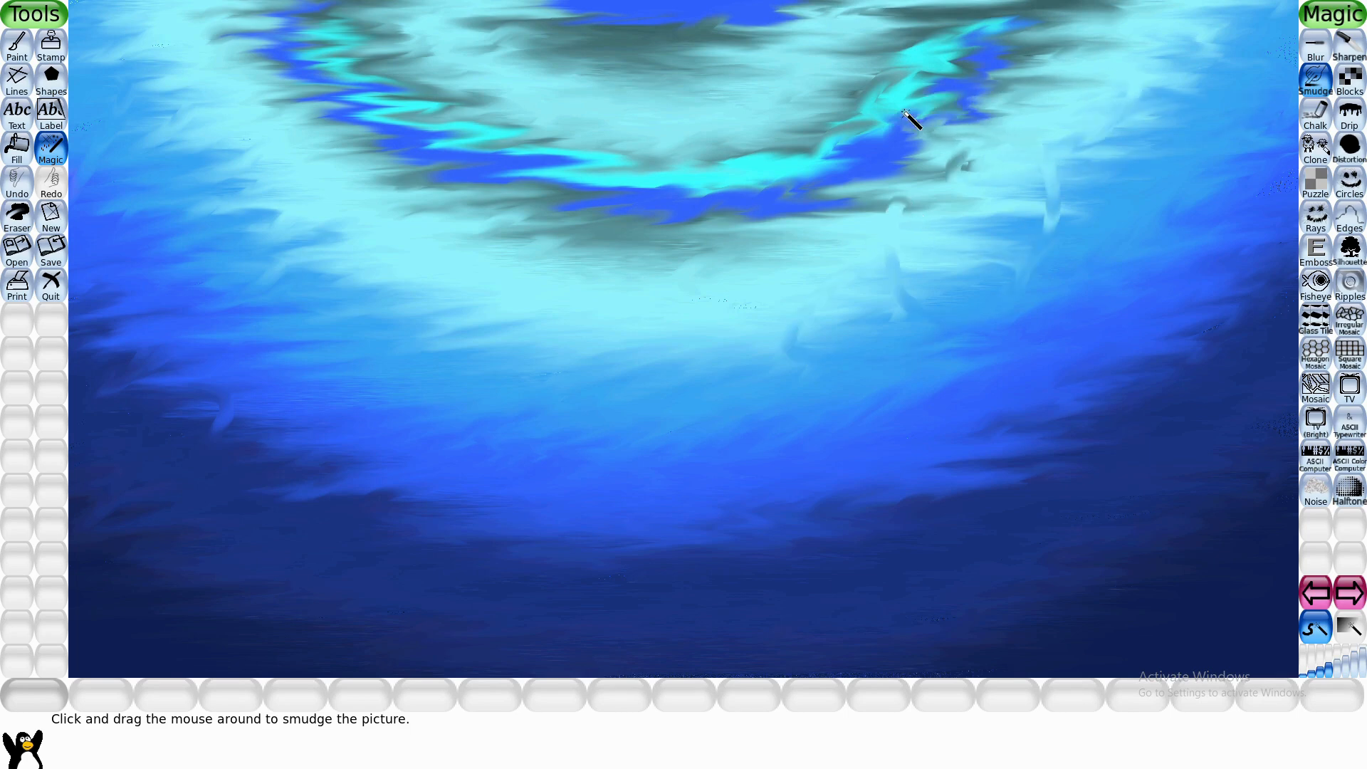
pyautogui.moveTo(905, 112)
pyautogui.mouseDown()
pyautogui.moveTo(878, 166)
pyautogui.moveTo(825, 201)
pyautogui.moveTo(1147, 234)
pyautogui.moveTo(1015, 192)
pyautogui.moveTo(942, 221)
pyautogui.moveTo(1162, 283)
pyautogui.moveTo(772, 297)
pyautogui.moveTo(816, 335)
pyautogui.mouseUp()
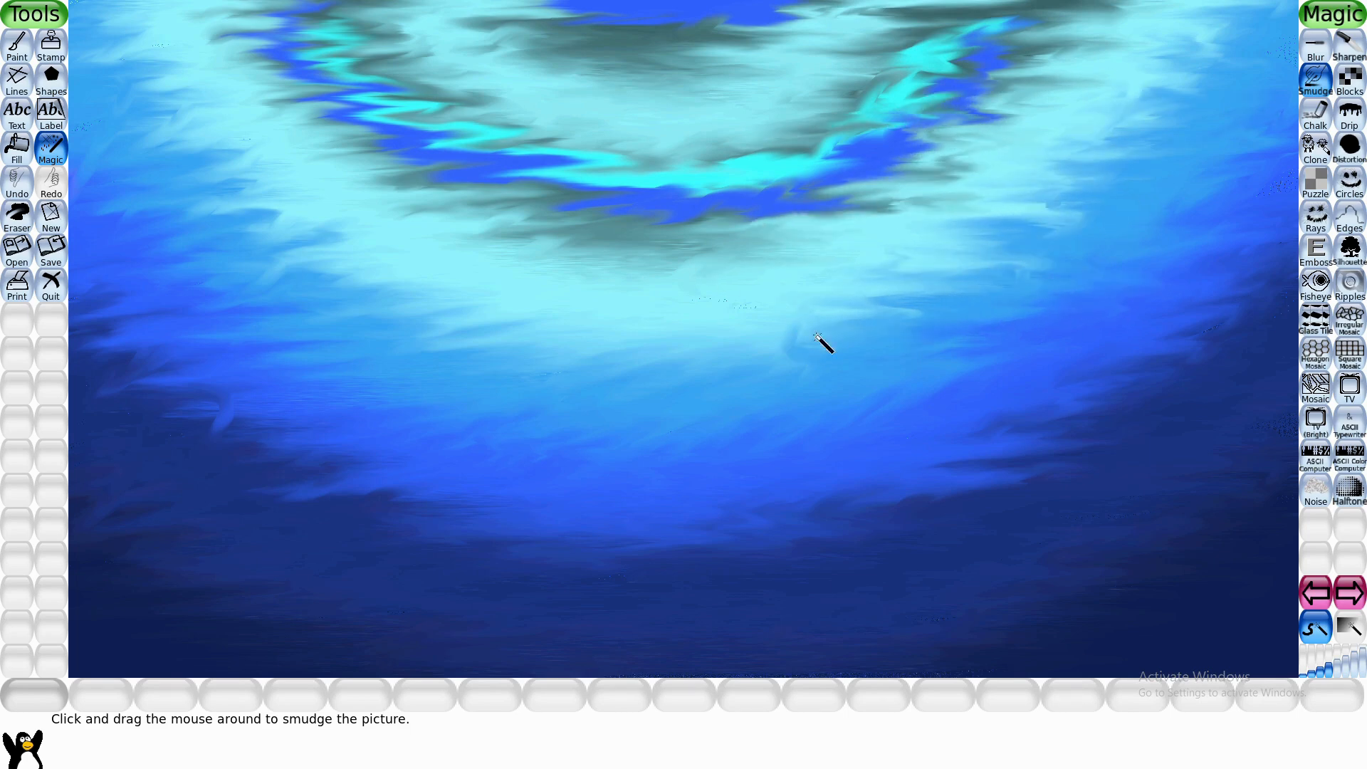
pyautogui.moveTo(776, 411)
pyautogui.mouseDown()
pyautogui.moveTo(476, 253)
pyautogui.moveTo(21, 439)
pyautogui.mouseUp()
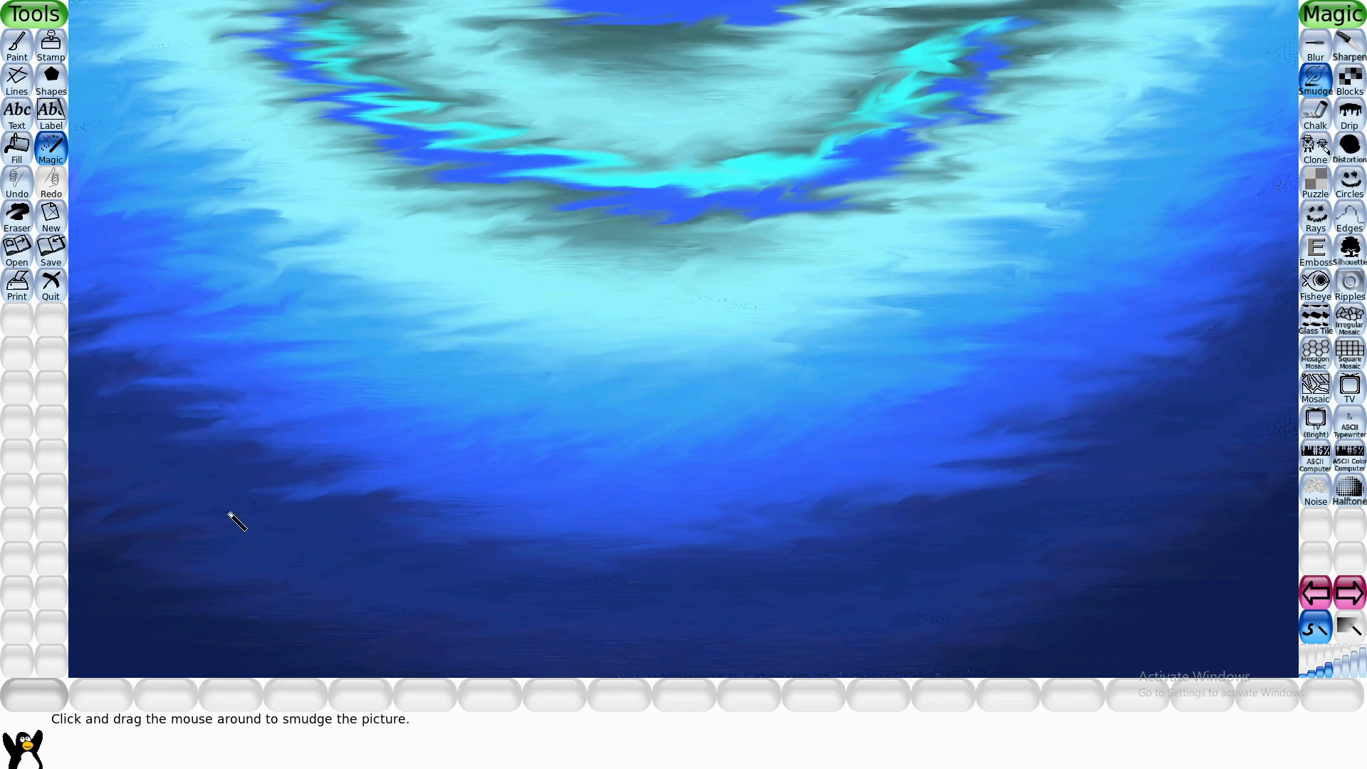
pyautogui.moveTo(228, 514)
pyautogui.mouseDown()
pyautogui.moveTo(363, 346)
pyautogui.moveTo(138, 285)
pyautogui.moveTo(404, 234)
pyautogui.moveTo(449, 166)
pyautogui.moveTo(815, 195)
pyautogui.moveTo(539, 176)
pyautogui.mouseUp()
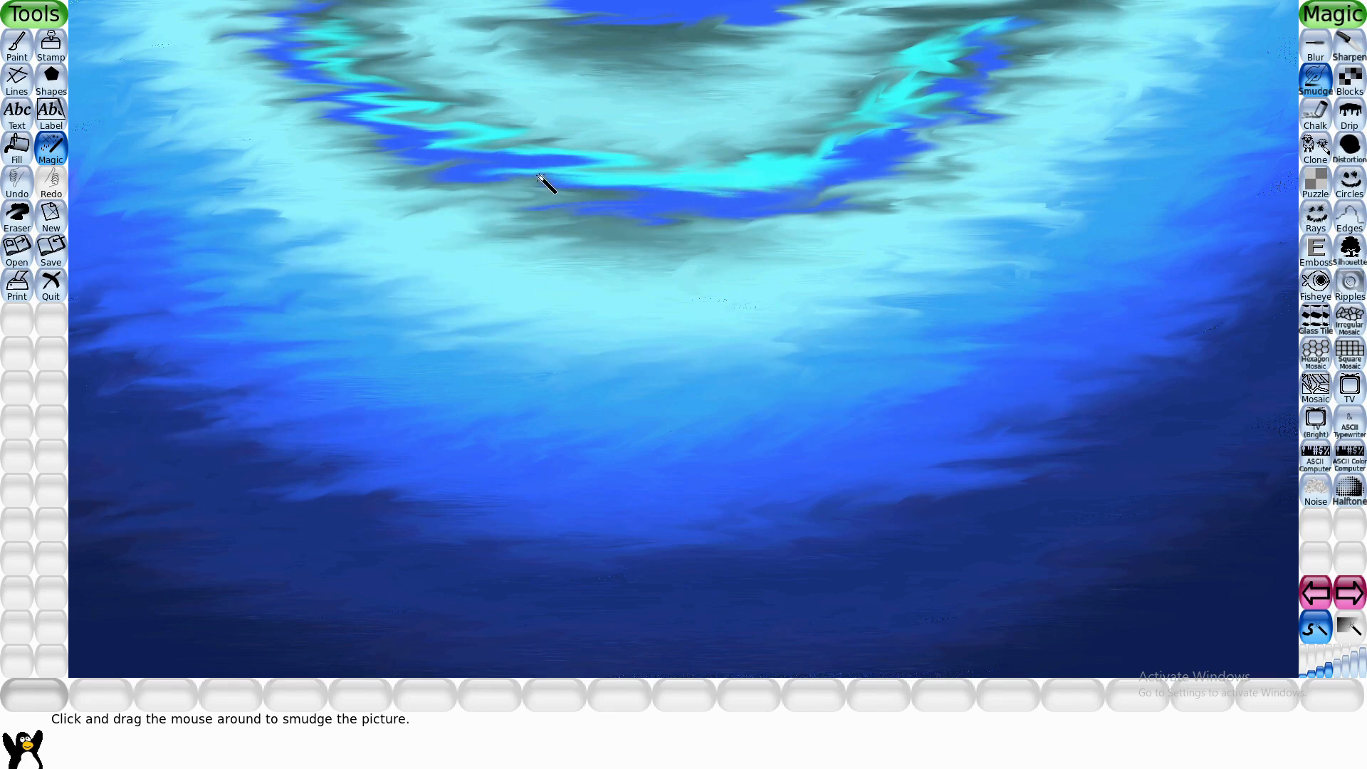
# - Paint a white arc beneath the blue patch at the top center and add white and blue dots along the cyan-blue arc
pyautogui.click(17, 45)
pyautogui.click(308, 702)
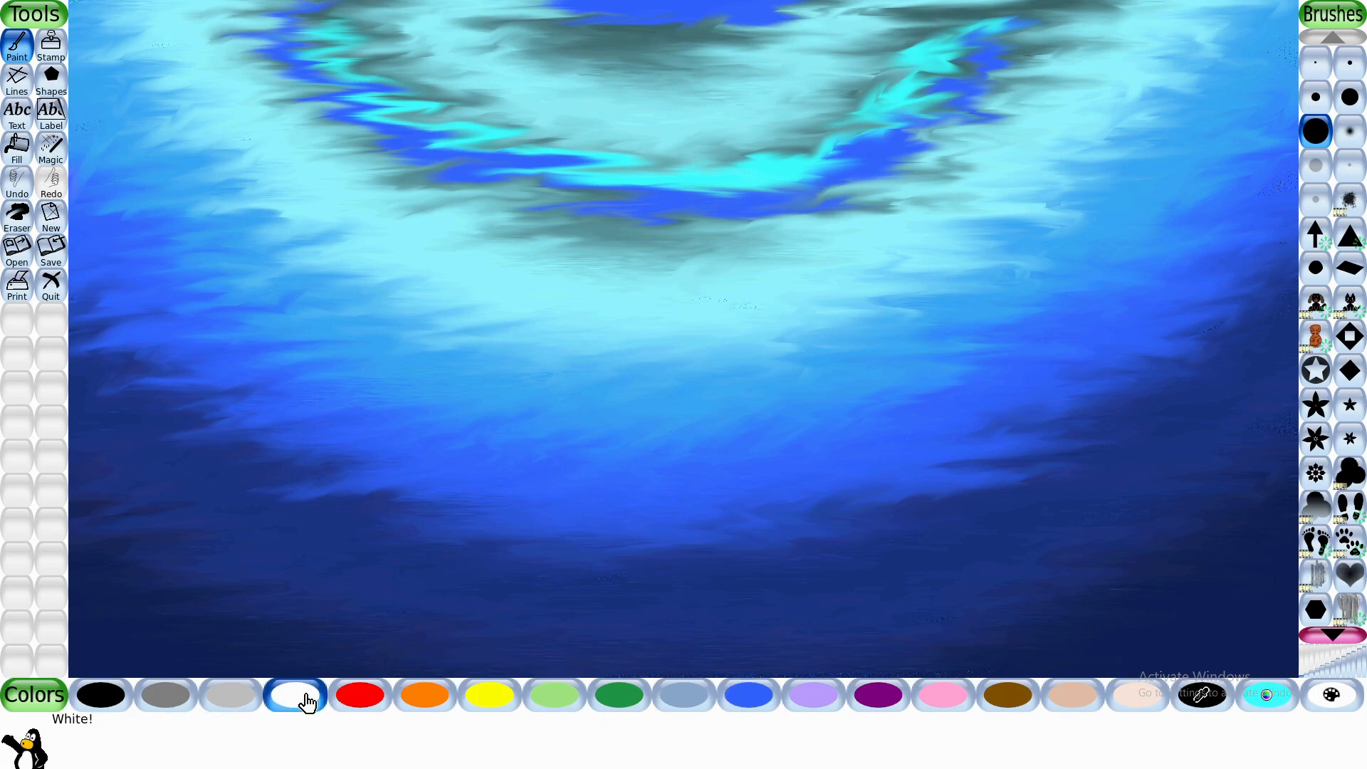
pyautogui.moveTo(550, 1)
pyautogui.mouseDown()
pyautogui.moveTo(591, 25)
pyautogui.moveTo(683, 37)
pyautogui.moveTo(804, 3)
pyautogui.mouseUp()
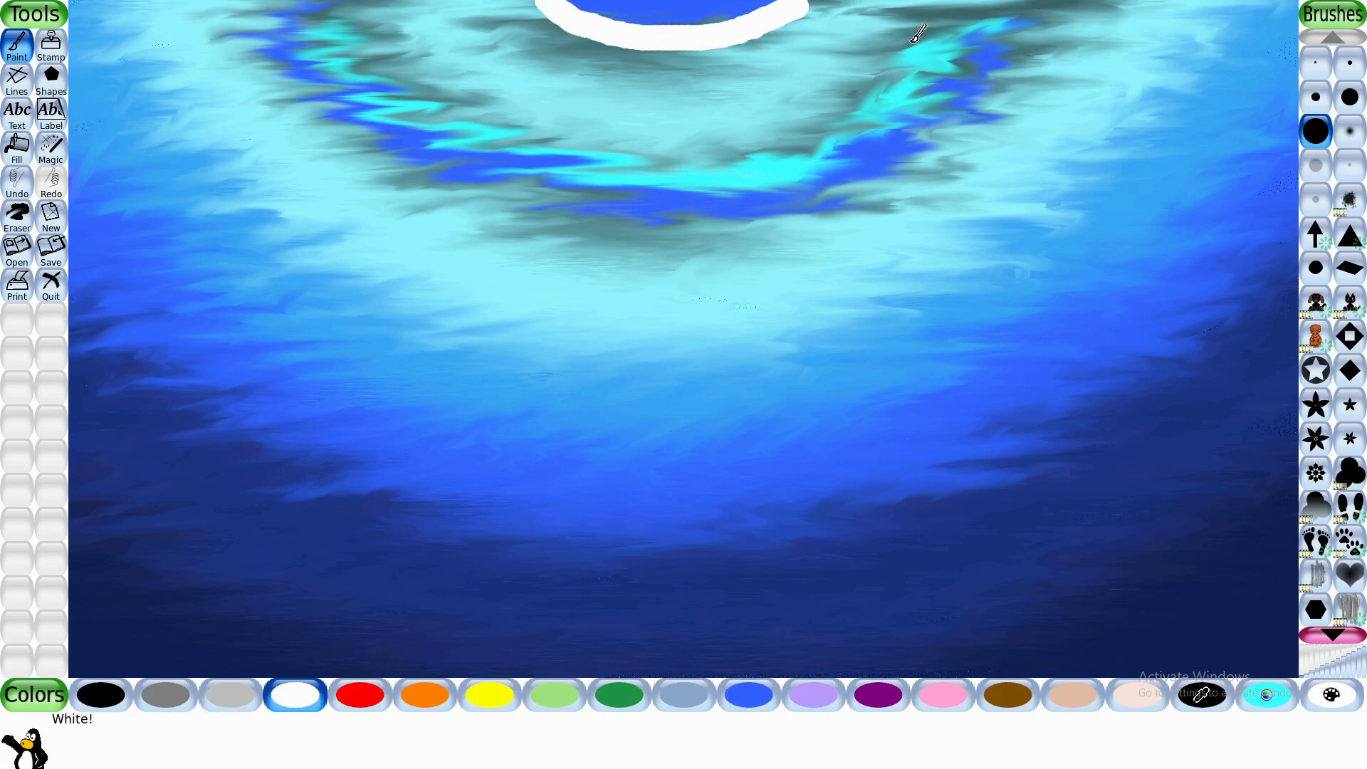
pyautogui.click(748, 694)
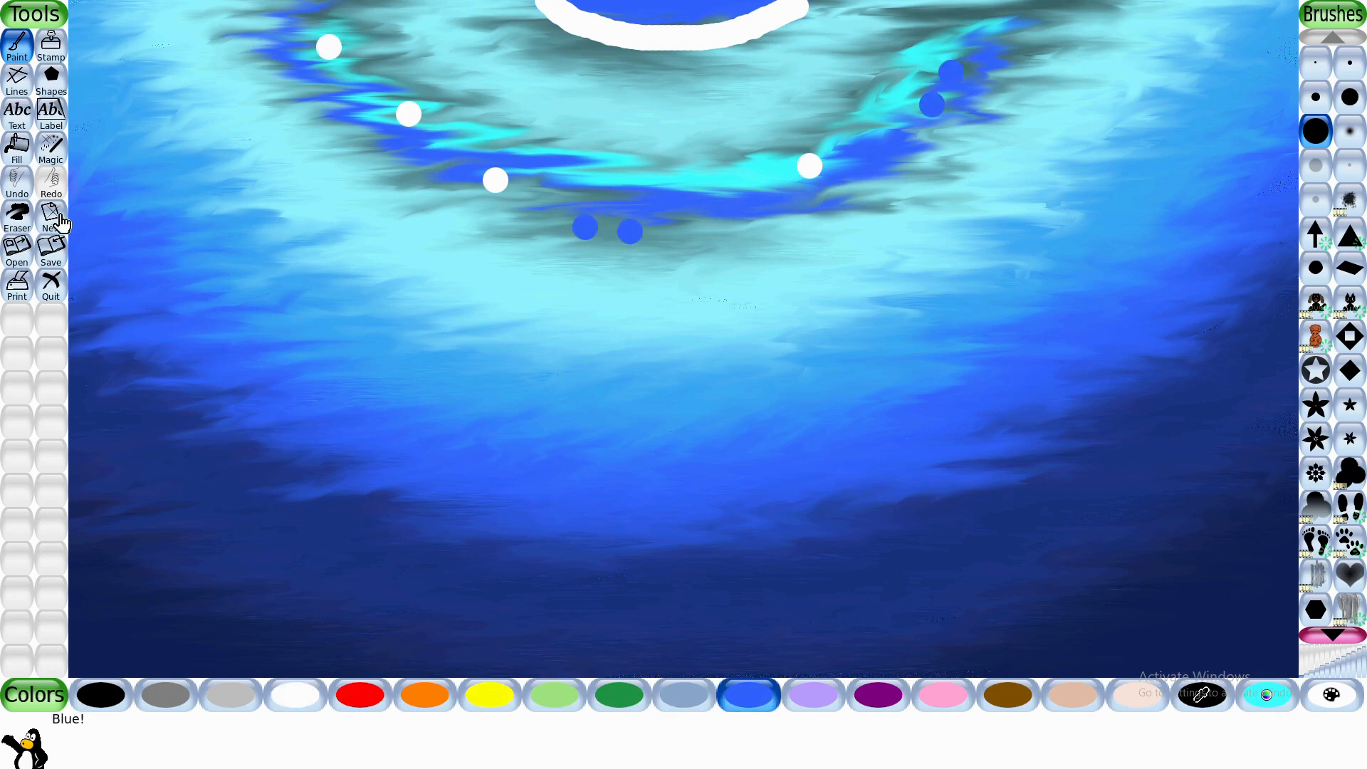
# - Smudge the white and blue dots along the arc and the white arc at the top center
pyautogui.click(50, 147)
pyautogui.moveTo(327, 44)
pyautogui.mouseDown()
pyautogui.moveTo(195, 66)
pyautogui.moveTo(238, 128)
pyautogui.moveTo(360, 116)
pyautogui.moveTo(382, 196)
pyautogui.moveTo(504, 190)
pyautogui.moveTo(556, 248)
pyautogui.moveTo(956, 170)
pyautogui.moveTo(922, 132)
pyautogui.moveTo(1132, 118)
pyautogui.moveTo(971, 56)
pyautogui.moveTo(810, 33)
pyautogui.moveTo(752, 50)
pyautogui.moveTo(801, 54)
pyautogui.moveTo(563, 3)
pyautogui.moveTo(803, 17)
pyautogui.mouseUp()
pyautogui.moveTo(529, 11)
pyautogui.mouseDown()
pyautogui.moveTo(768, 20)
pyautogui.moveTo(773, 54)
pyautogui.moveTo(641, 51)
pyautogui.moveTo(694, 57)
pyautogui.moveTo(833, 51)
pyautogui.moveTo(605, 36)
pyautogui.moveTo(1046, 10)
pyautogui.moveTo(605, 3)
pyautogui.moveTo(912, 88)
pyautogui.moveTo(632, 186)
pyautogui.moveTo(703, 240)
pyautogui.moveTo(418, 147)
pyautogui.moveTo(593, 102)
pyautogui.moveTo(362, 55)
pyautogui.moveTo(545, 84)
pyautogui.moveTo(491, 25)
pyautogui.moveTo(367, 4)
pyautogui.moveTo(204, 16)
pyautogui.moveTo(89, 45)
pyautogui.moveTo(327, 88)
pyautogui.moveTo(707, 110)
pyautogui.moveTo(518, 134)
pyautogui.moveTo(275, 132)
pyautogui.moveTo(364, 176)
pyautogui.moveTo(830, 206)
pyautogui.moveTo(873, 224)
pyautogui.moveTo(650, 236)
pyautogui.moveTo(721, 138)
pyautogui.moveTo(1147, 2)
pyautogui.mouseUp()
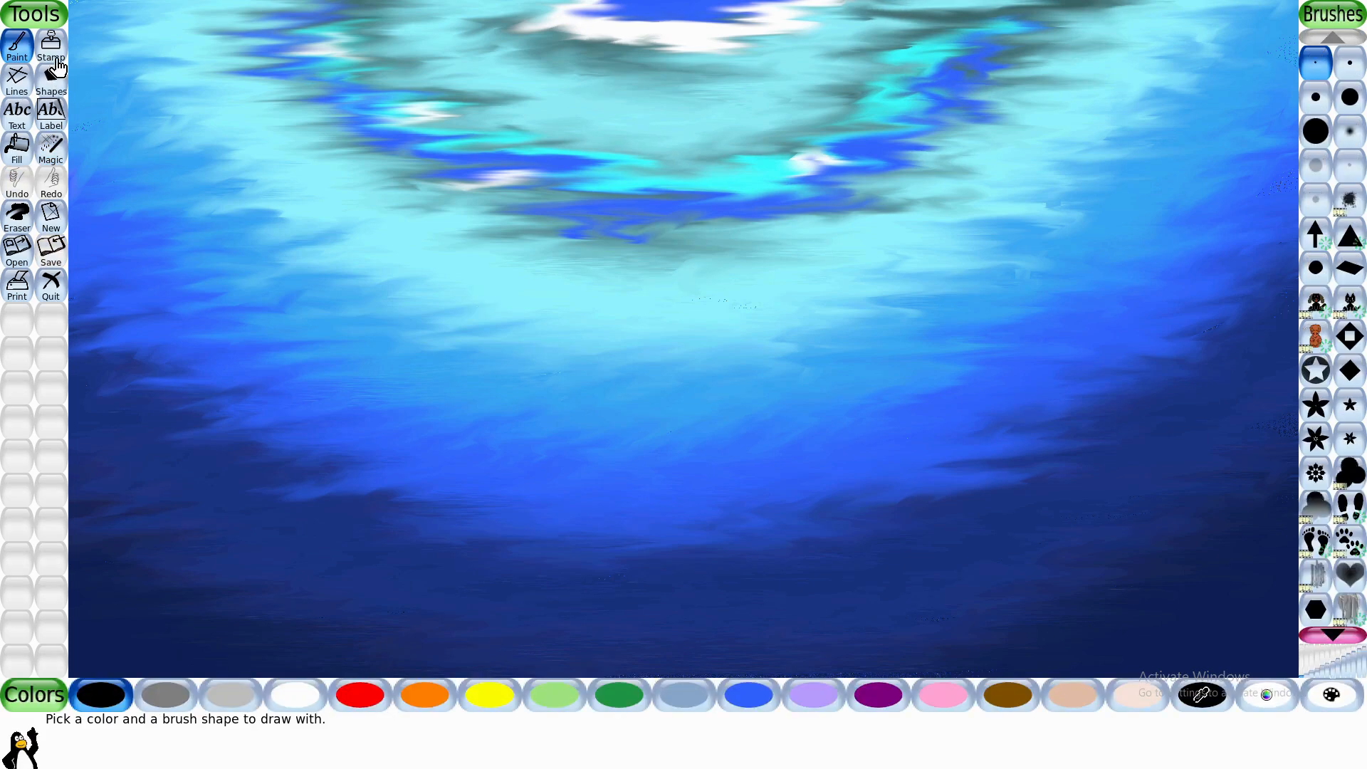
# - Choose the holm oak stamp from the plant stamp collection
pyautogui.click(56, 64)
pyautogui.click(1351, 560)
pyautogui.click(1350, 560)
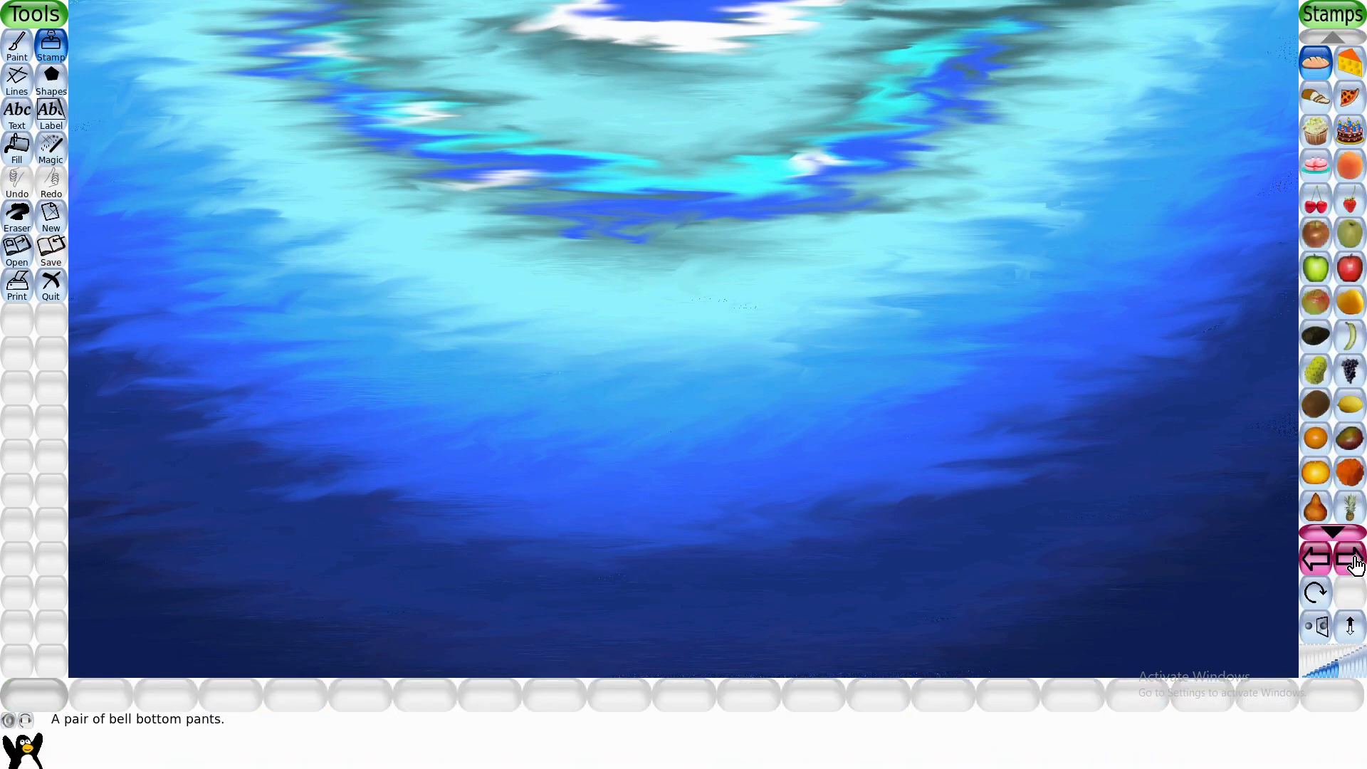
pyautogui.scroll(-10, 1344, 552)
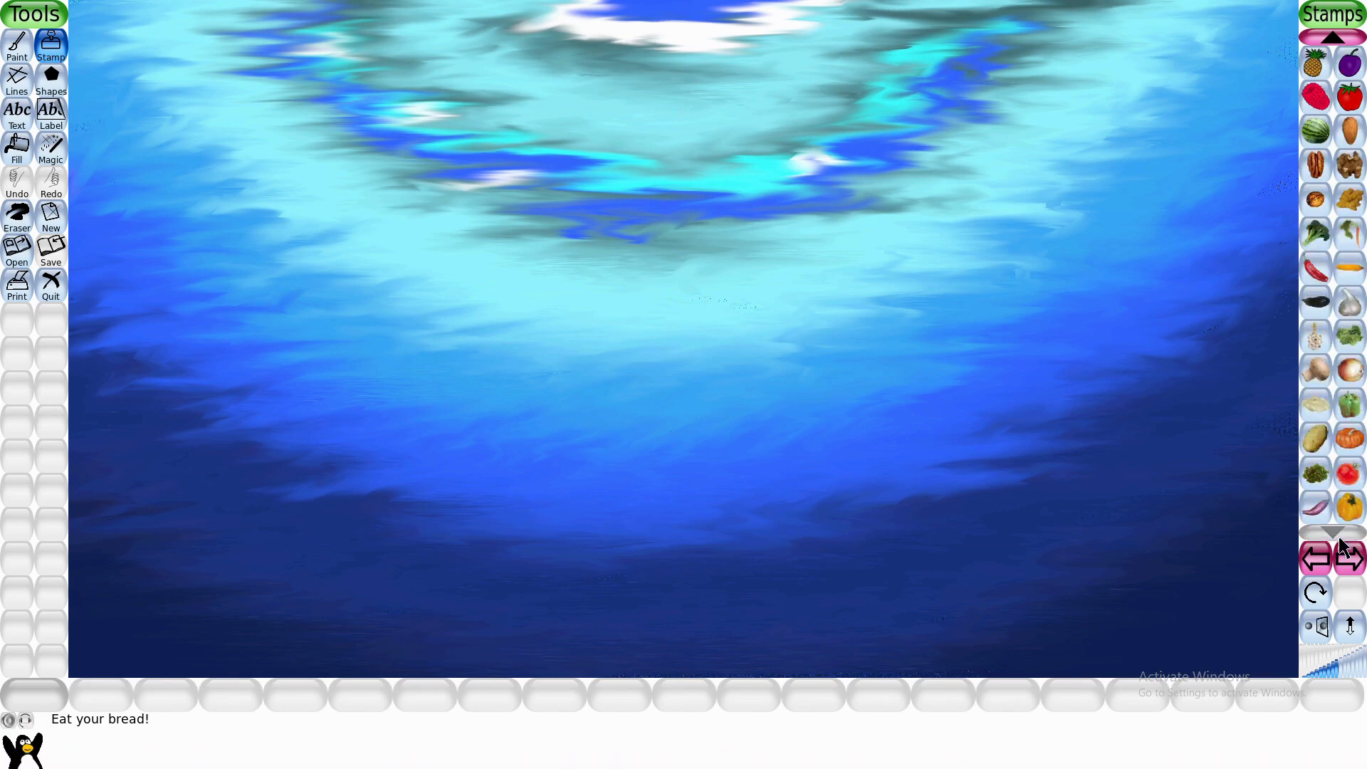
pyautogui.click(1350, 563)
pyautogui.click(1351, 563)
pyautogui.click(1351, 564)
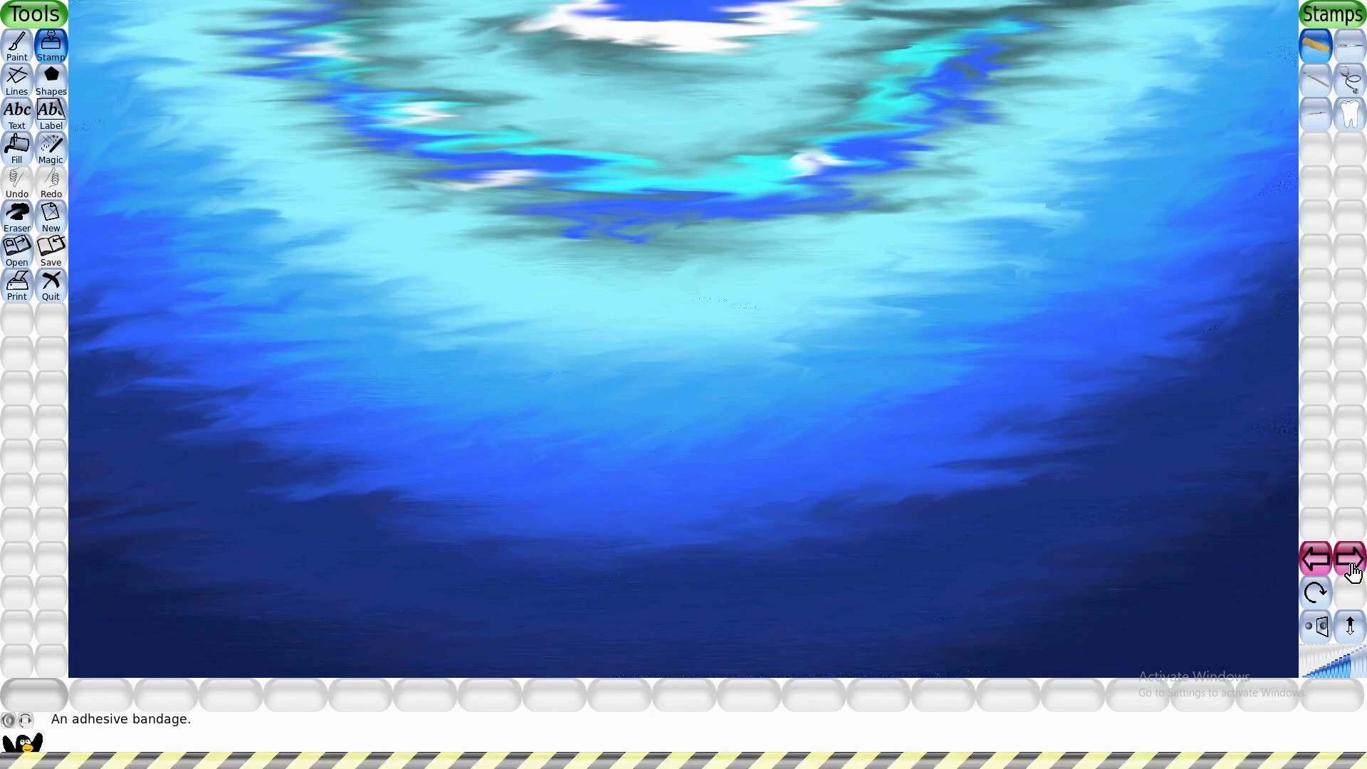
pyautogui.click(1351, 567)
pyautogui.click(1352, 569)
pyautogui.click(1352, 570)
pyautogui.click(1350, 562)
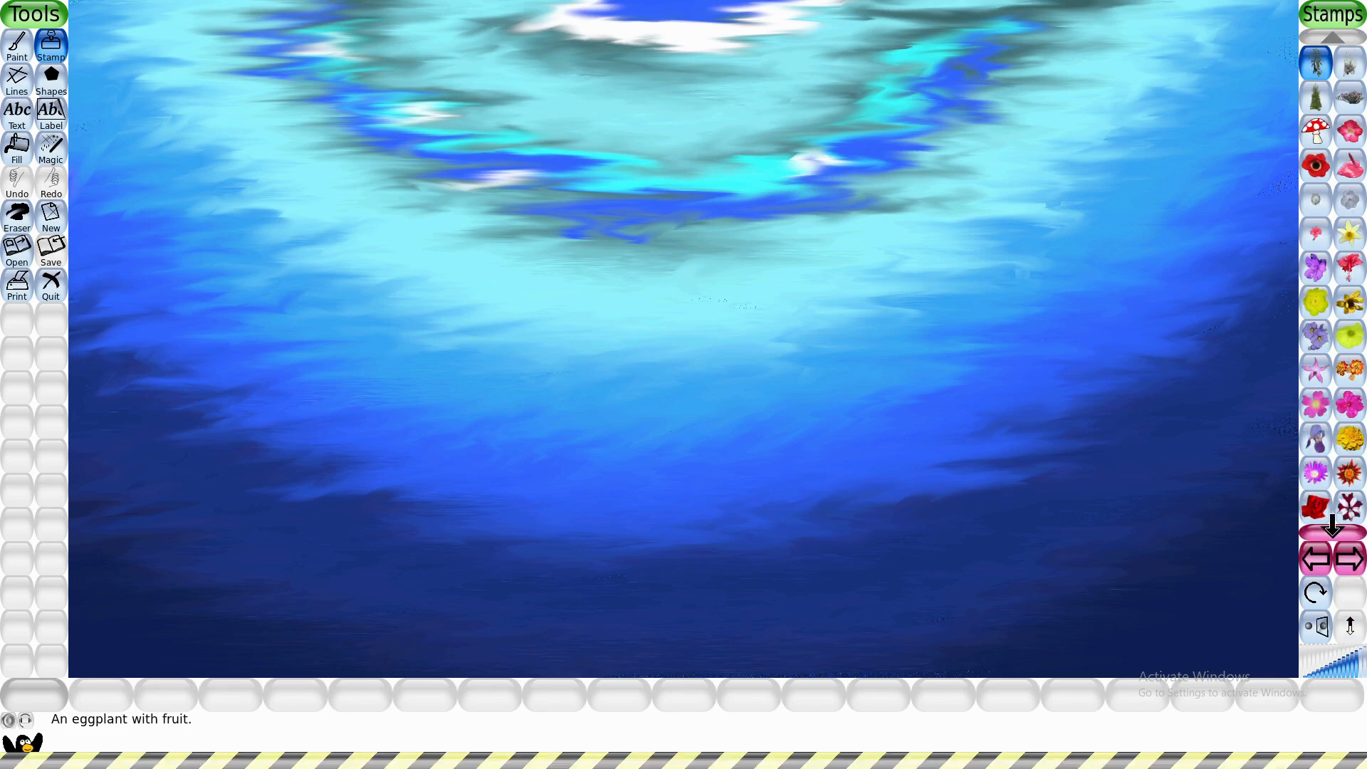
pyautogui.scroll(-5, 1335, 543)
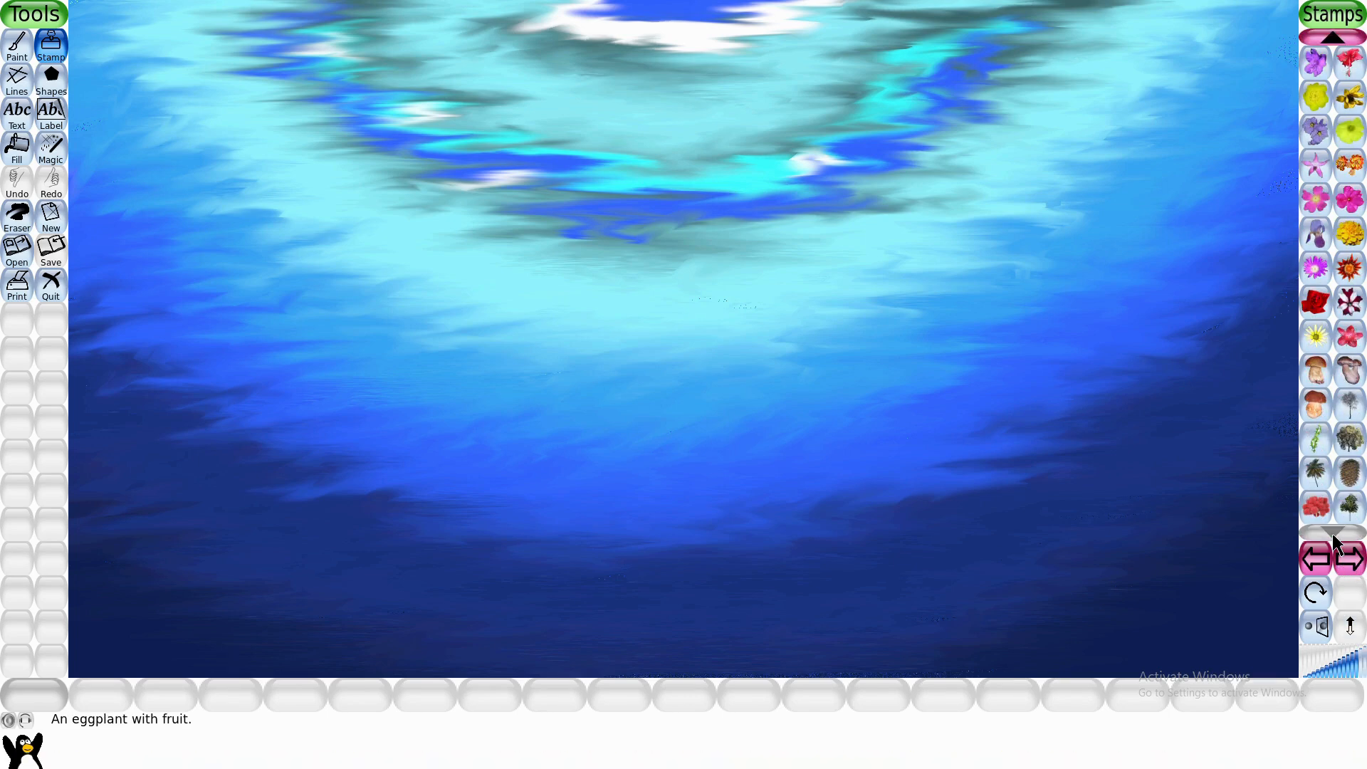
pyautogui.click(1349, 438)
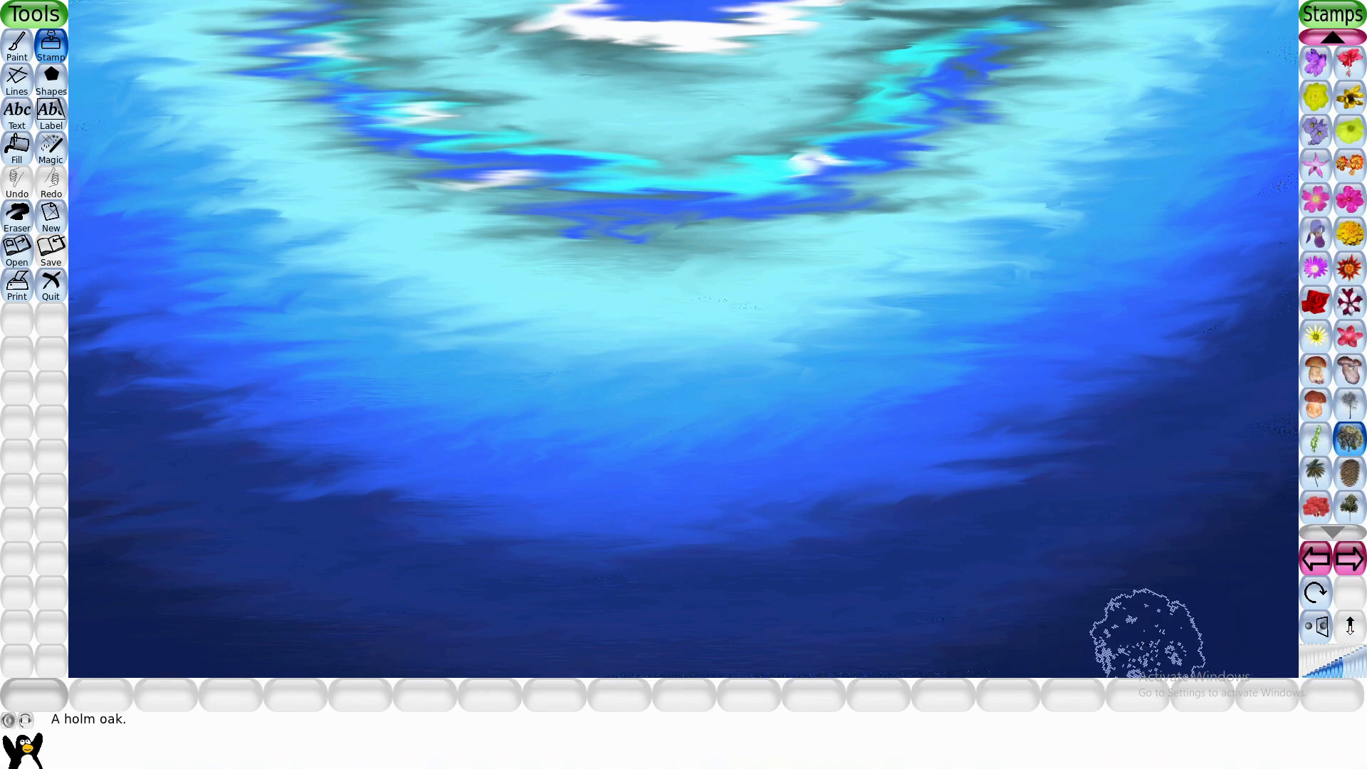
# - Stamp a cluster of overlapping holm oaks in the lower right corner of the canvas
pyautogui.click(1242, 623)
pyautogui.click(1178, 627)
pyautogui.click(1221, 563)
pyautogui.click(1134, 620)
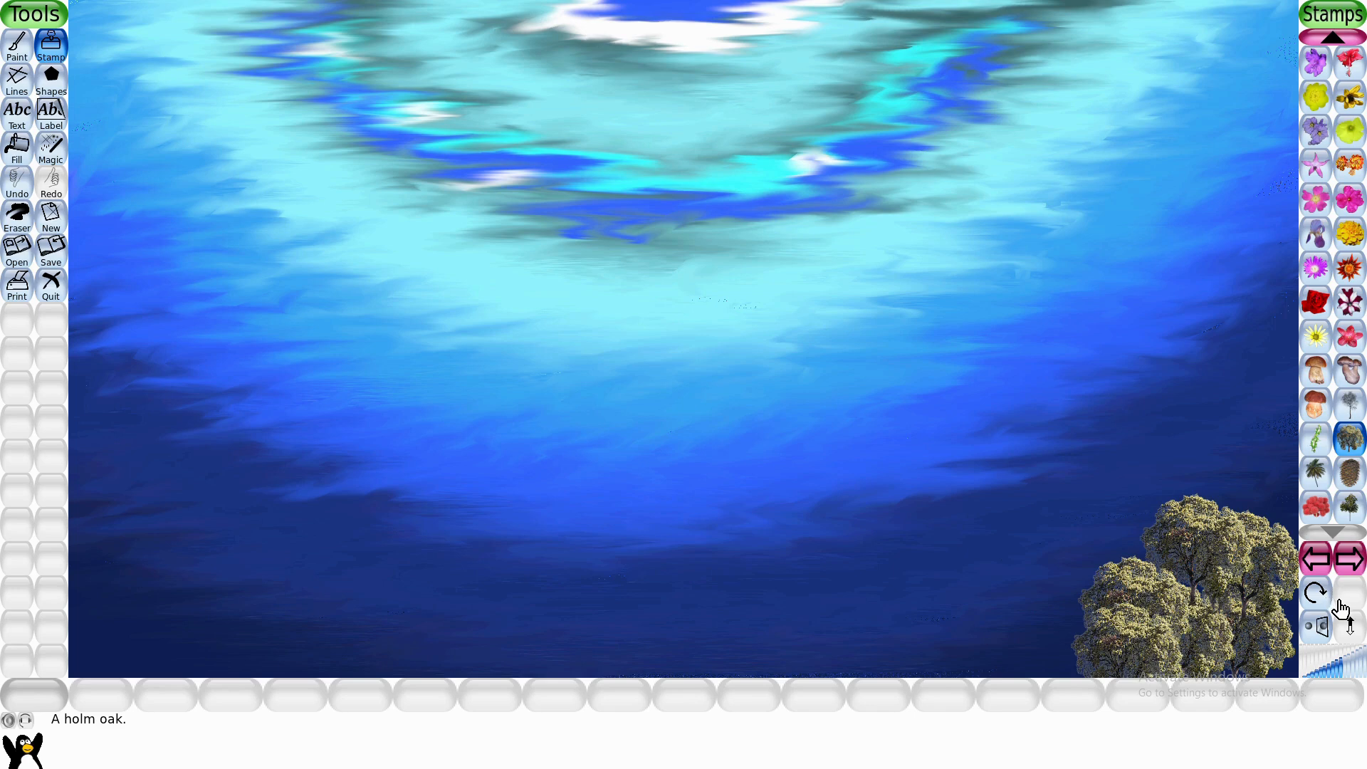
# - Stamp a cluster of overlapping holm oaks in the lower left corner of the canvas
pyautogui.click(107, 641)
pyautogui.click(102, 598)
pyautogui.click(155, 608)
pyautogui.click(235, 639)
pyautogui.click(171, 656)
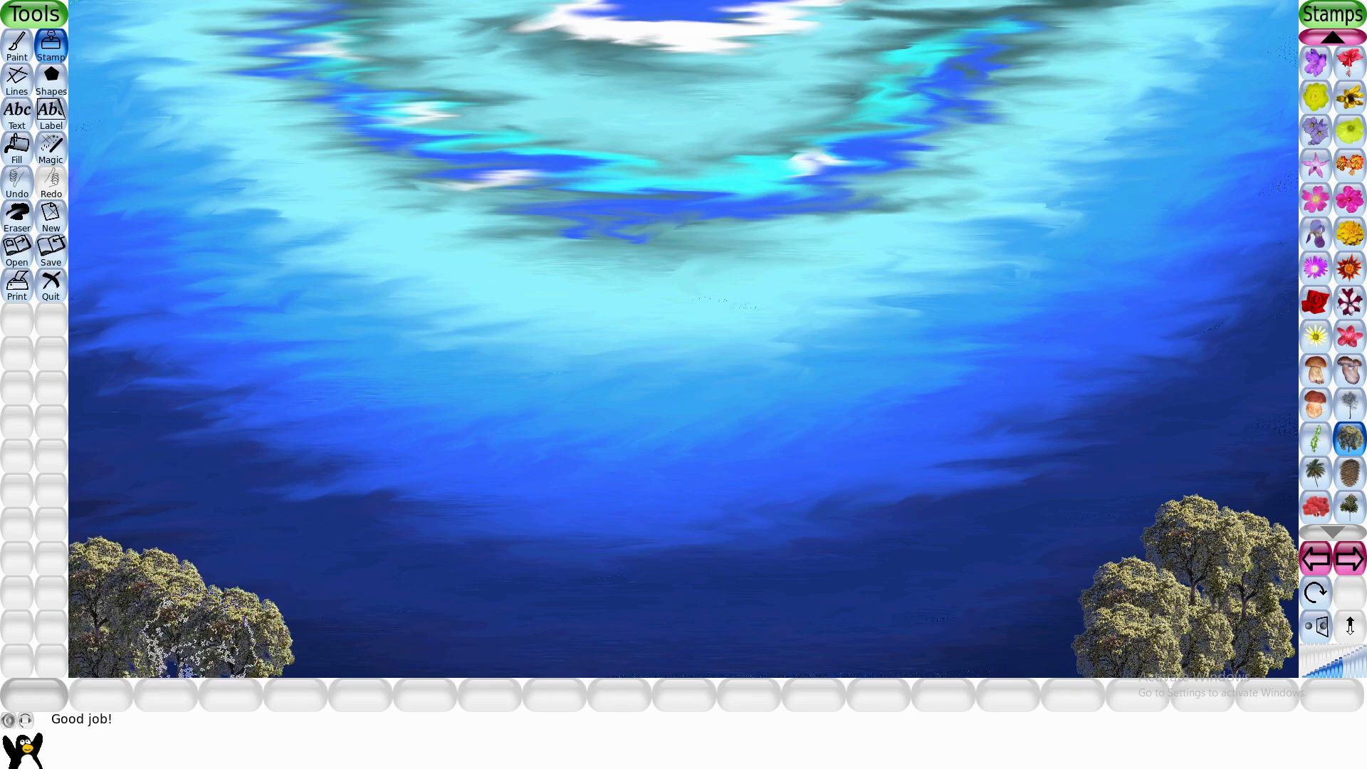
# - Add one more holm oak on top of the lower-left cluster and choose the alien tree stamp
pyautogui.click(214, 576)
pyautogui.click(1315, 506)
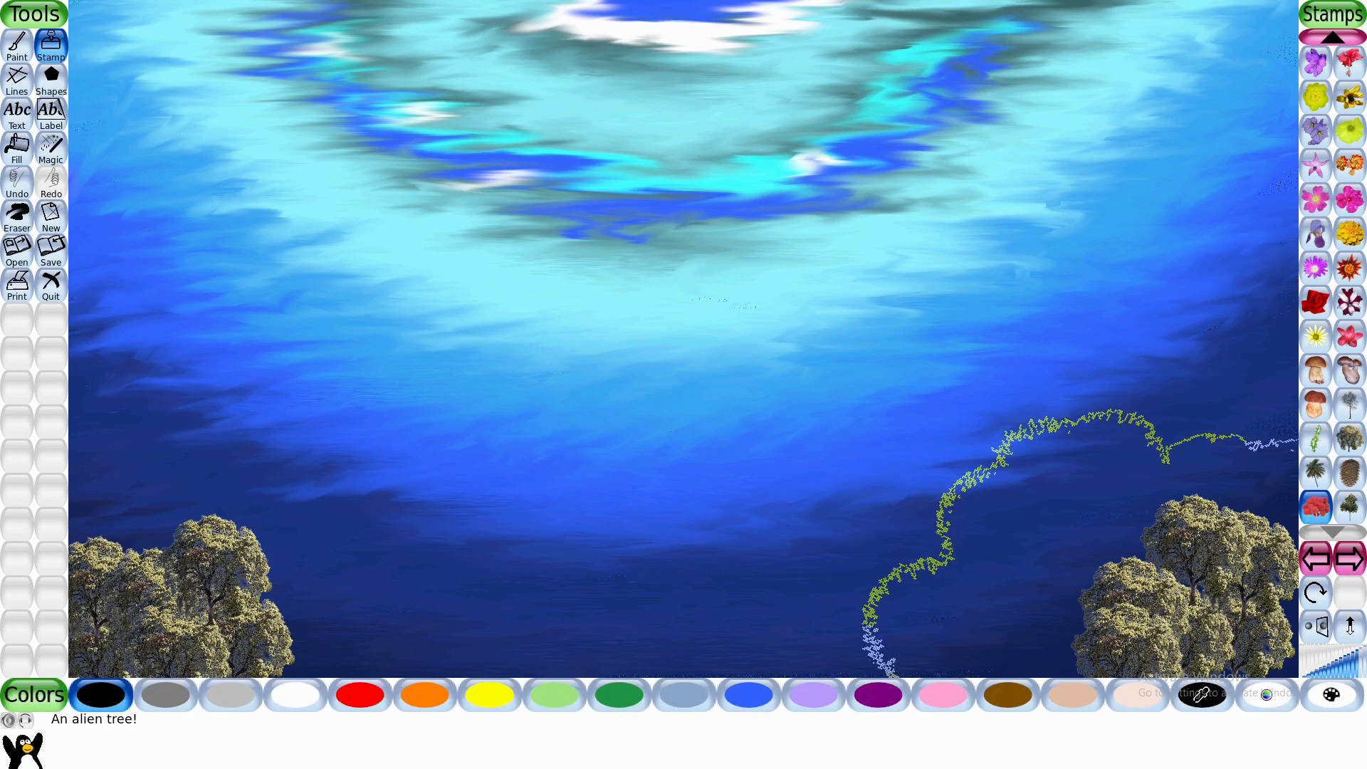
pyautogui.click(1037, 647)
pyautogui.click(1024, 600)
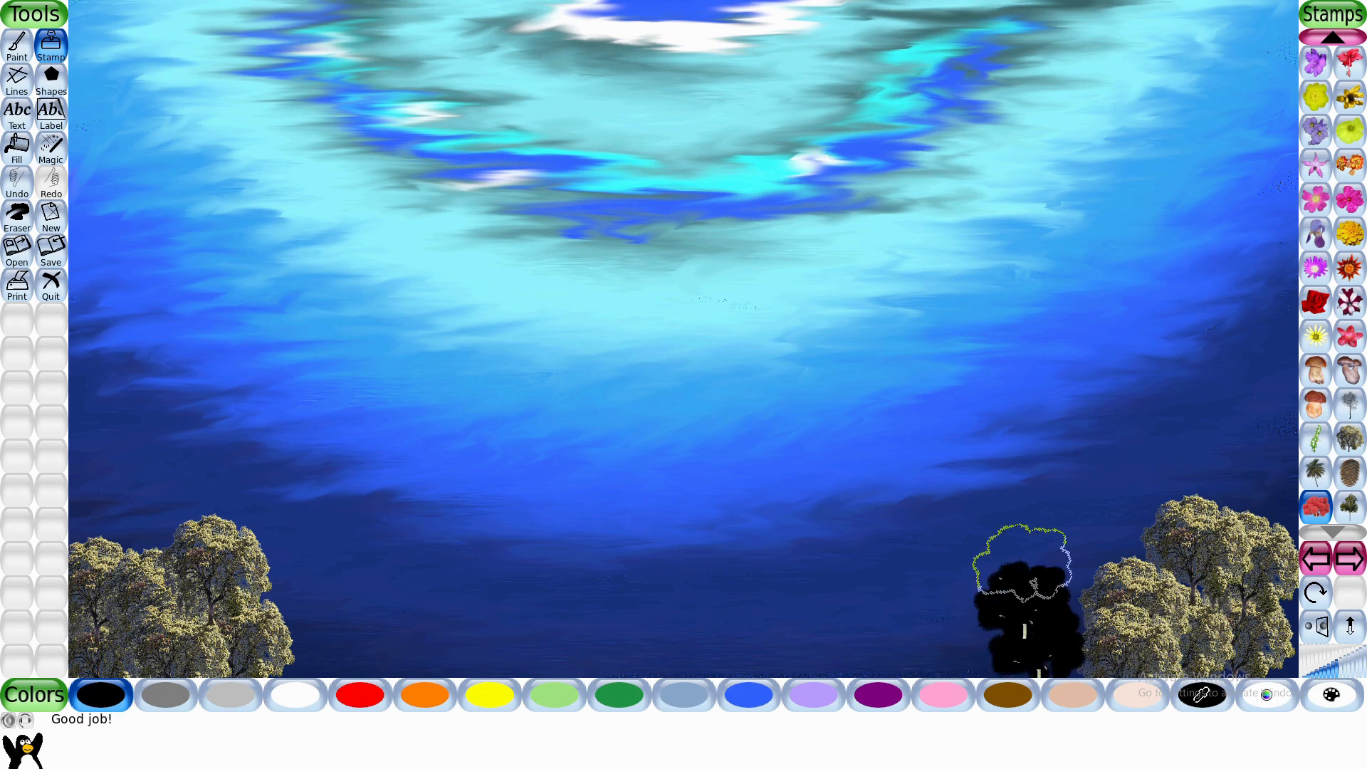
pyautogui.hotkey('ctrl', 'z')
pyautogui.hotkey('ctrl', 'z')
# - Stamp a dense block of red alien trees just left of the holm oaks in the lower right
pyautogui.click(352, 704)
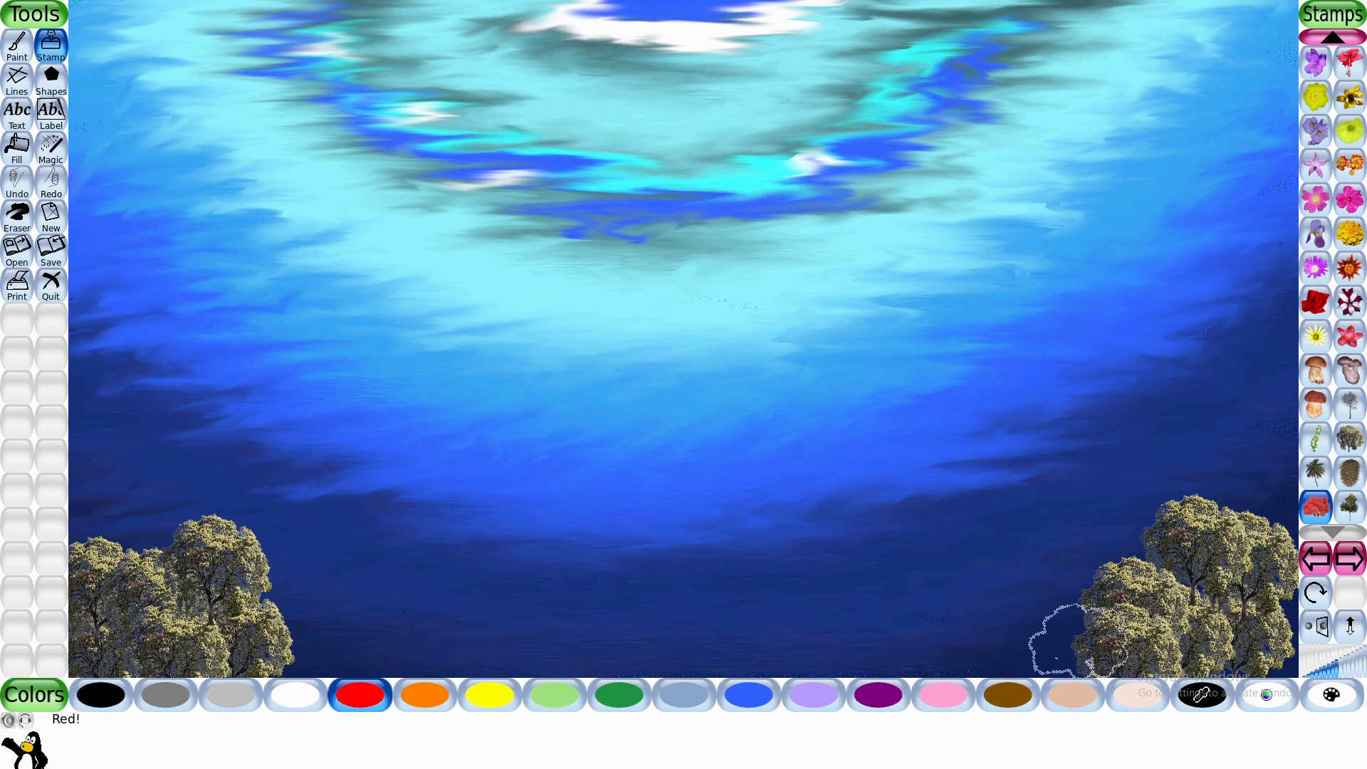
pyautogui.click(1048, 651)
pyautogui.click(1050, 606)
pyautogui.click(1060, 569)
pyautogui.click(1095, 537)
pyautogui.click(988, 509)
pyautogui.click(983, 574)
pyautogui.click(975, 634)
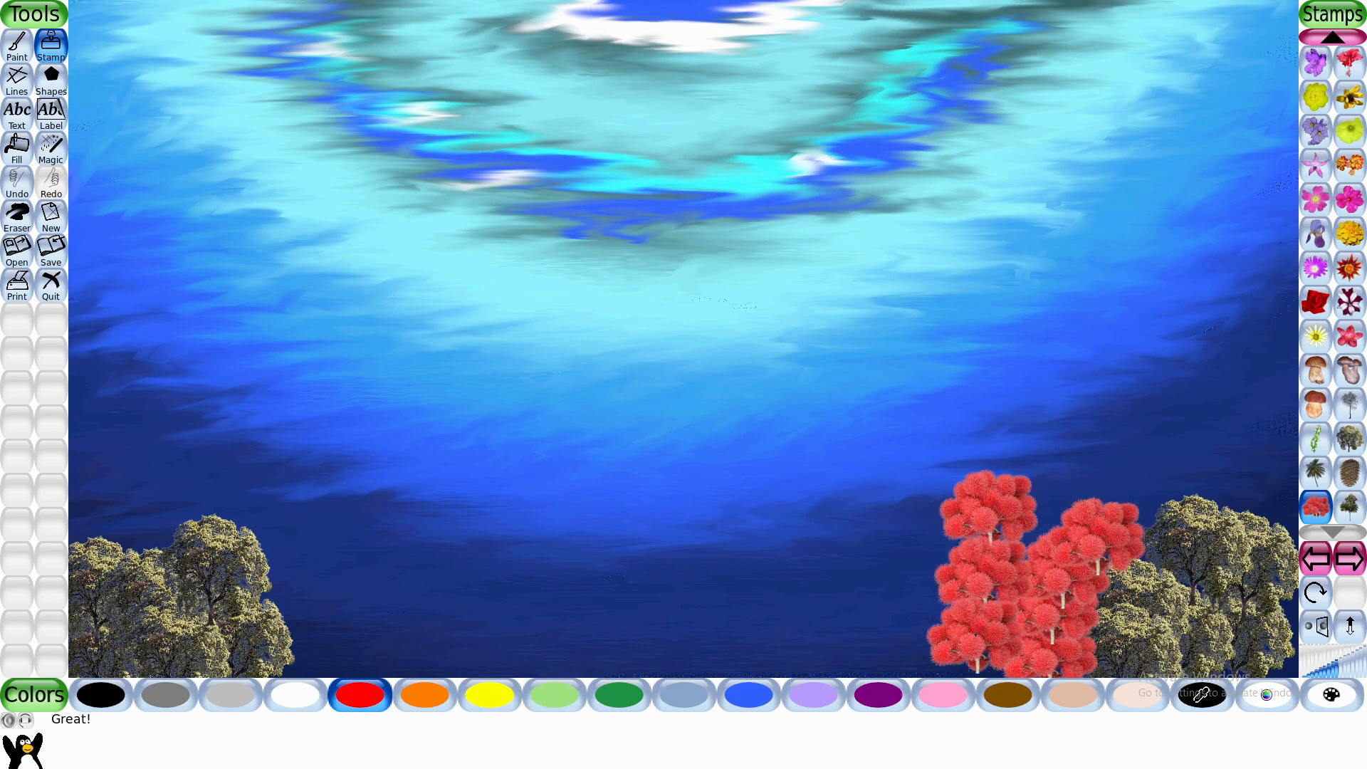
pyautogui.click(1045, 530)
# - Line the top and right side of the lower-left holm oaks with overlapping red alien trees down to the canvas bottom
pyautogui.click(90, 523)
pyautogui.click(120, 520)
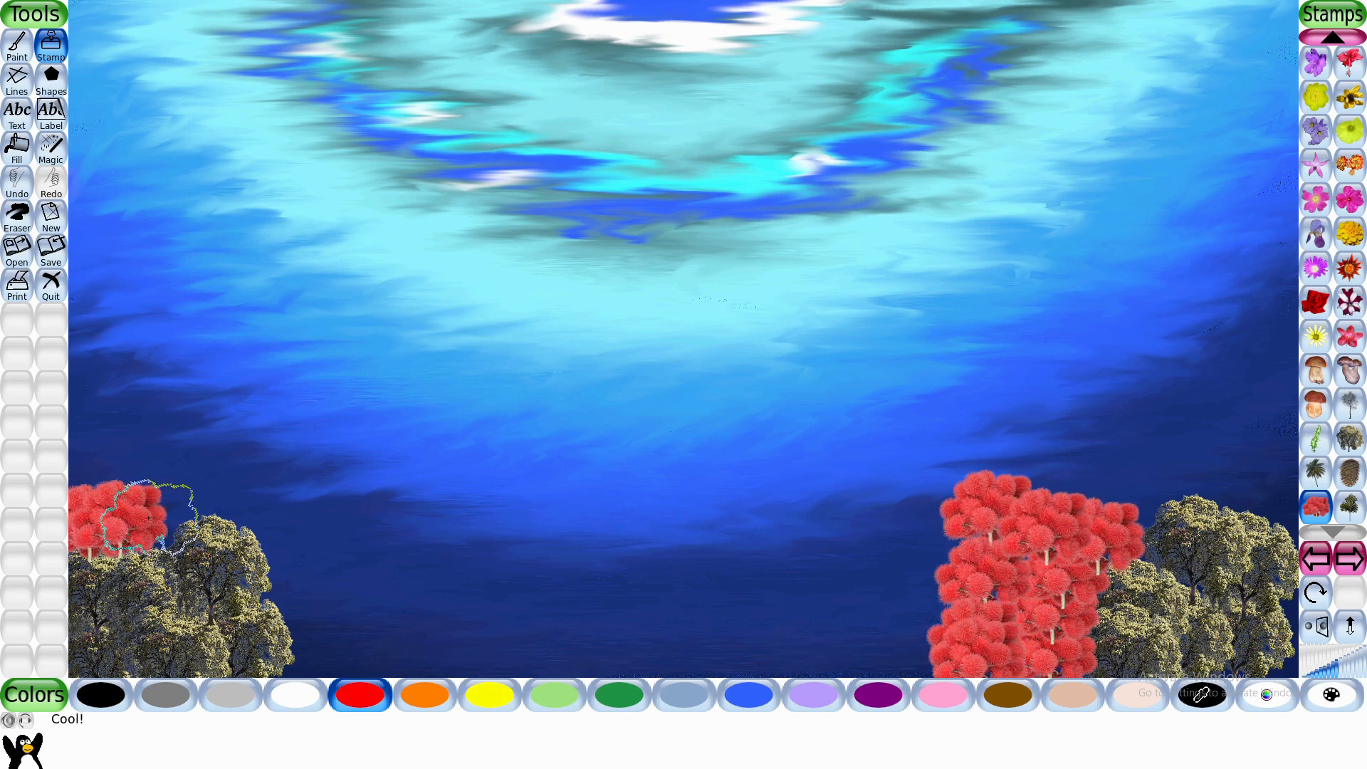
pyautogui.click(154, 518)
pyautogui.click(200, 512)
pyautogui.click(245, 521)
pyautogui.click(273, 553)
pyautogui.click(298, 612)
pyautogui.click(307, 621)
pyautogui.click(408, 670)
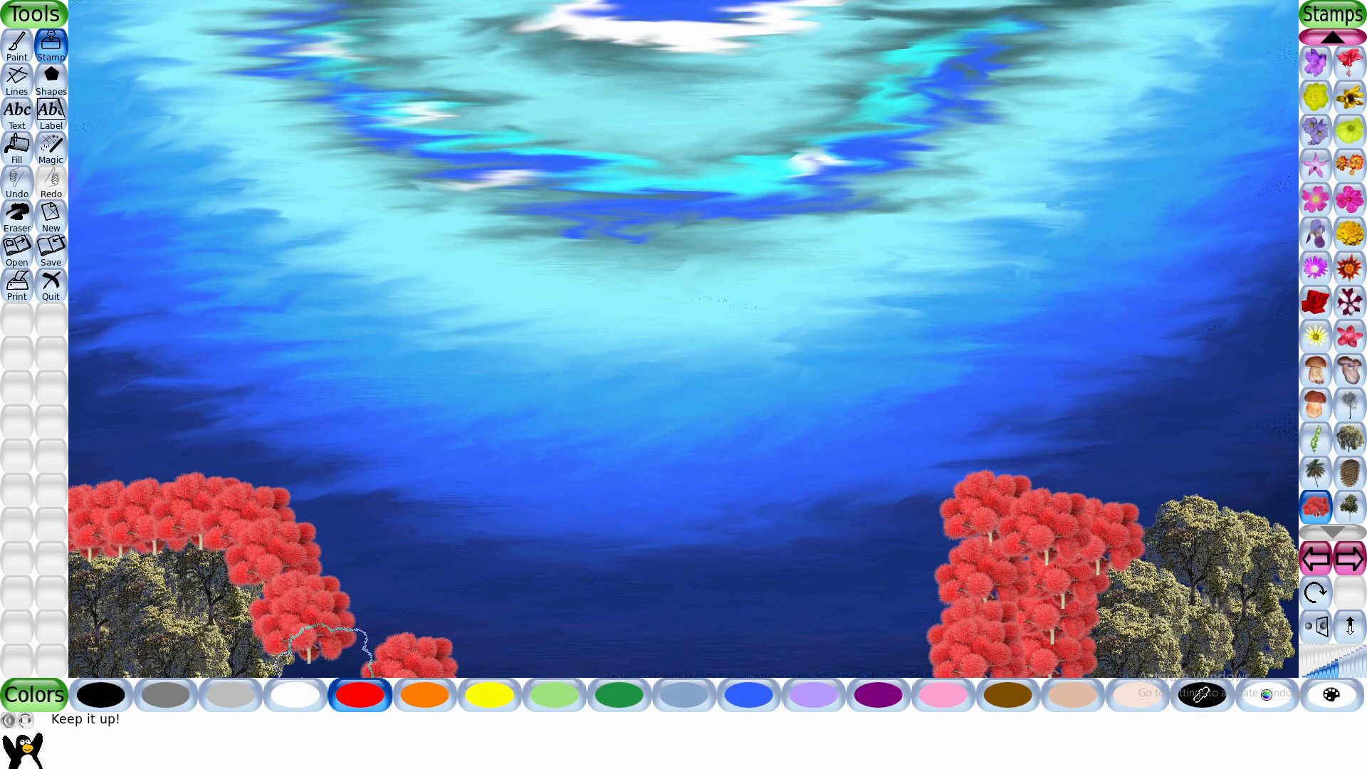
pyautogui.click(325, 664)
# - Stamp a rising column of orange alien trees along the right side of the left red trees
pyautogui.click(425, 699)
pyautogui.click(397, 616)
pyautogui.click(388, 573)
pyautogui.click(363, 534)
# - Stamp overlapping columns of orange alien trees beside the right red block, plus one more atop the left orange column
pyautogui.click(882, 644)
pyautogui.click(884, 597)
pyautogui.click(882, 549)
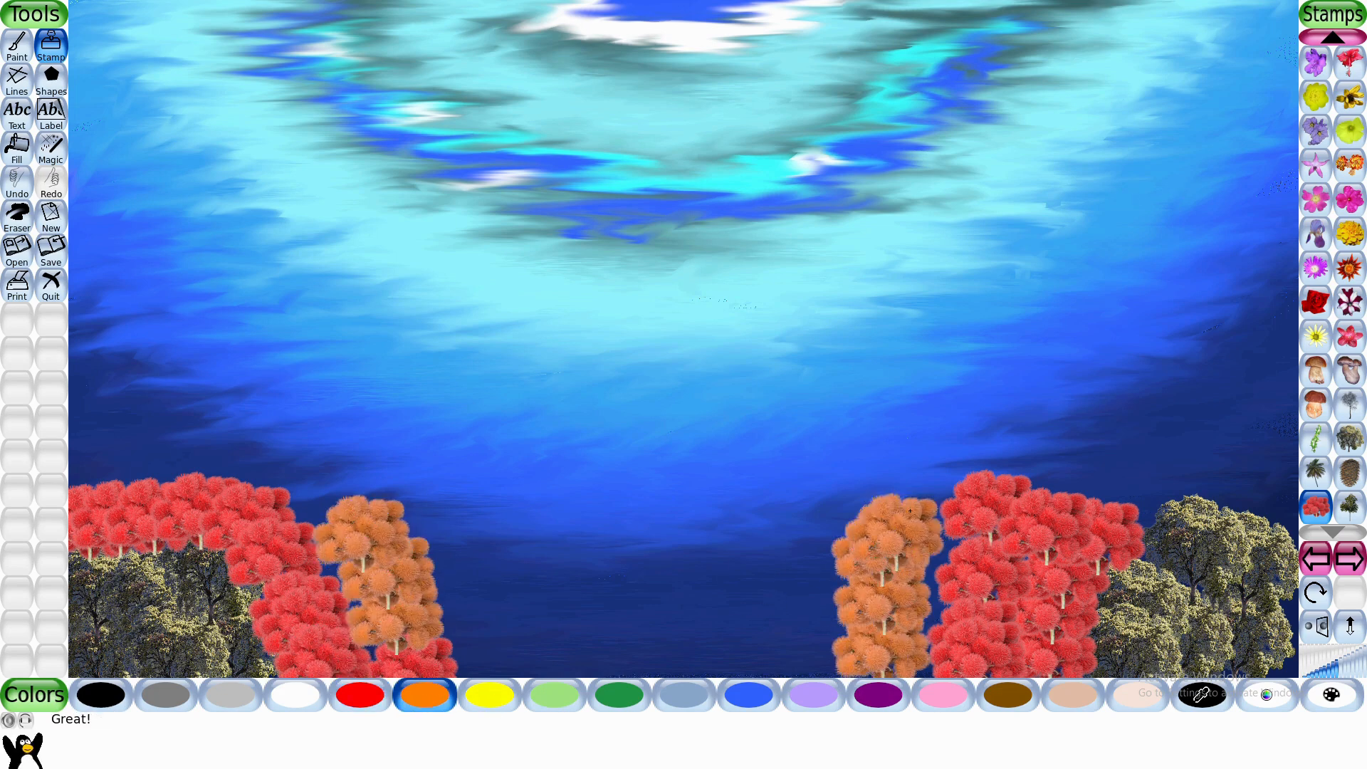
pyautogui.click(915, 528)
pyautogui.click(918, 632)
pyautogui.click(826, 665)
pyautogui.click(818, 608)
pyautogui.click(819, 529)
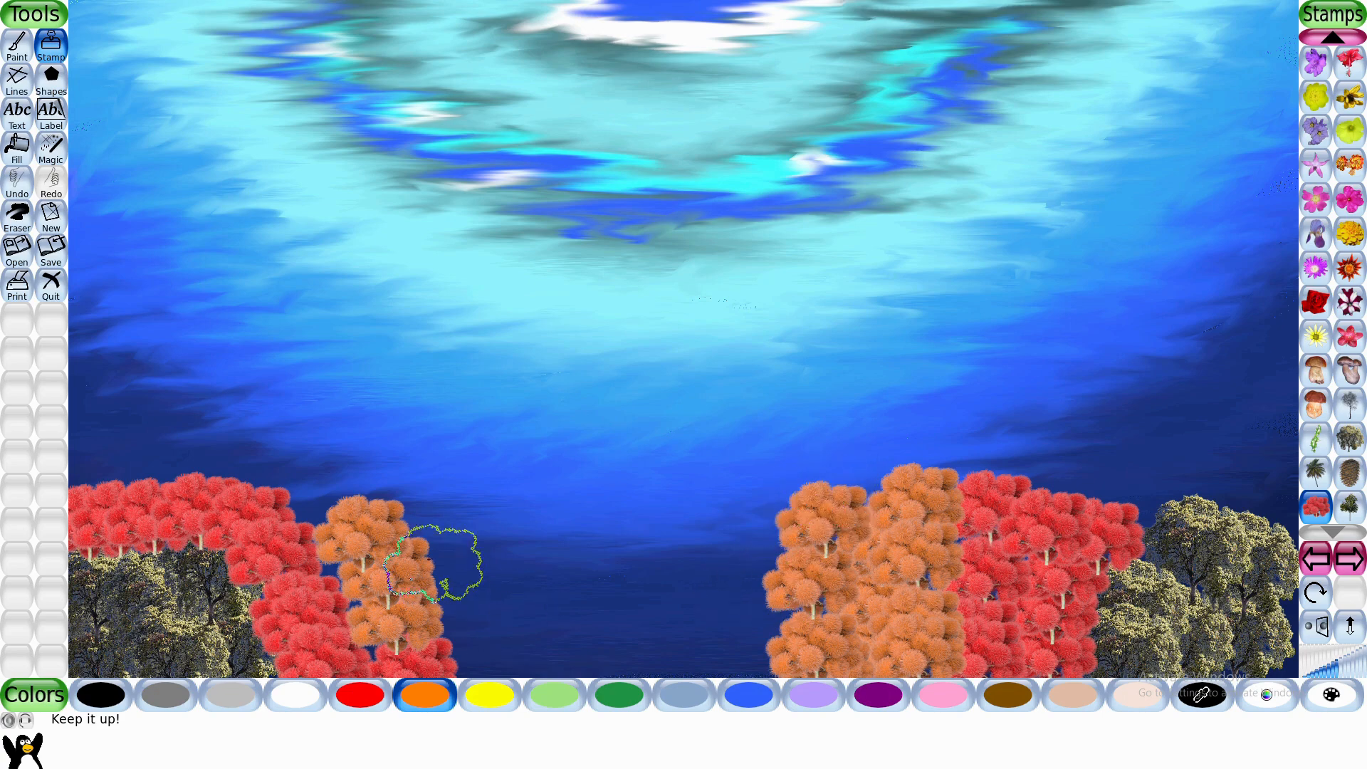
pyautogui.click(325, 500)
# - Stamp four holly leaves standing upright on the trees, two on the right side and two on the left
pyautogui.click(1315, 438)
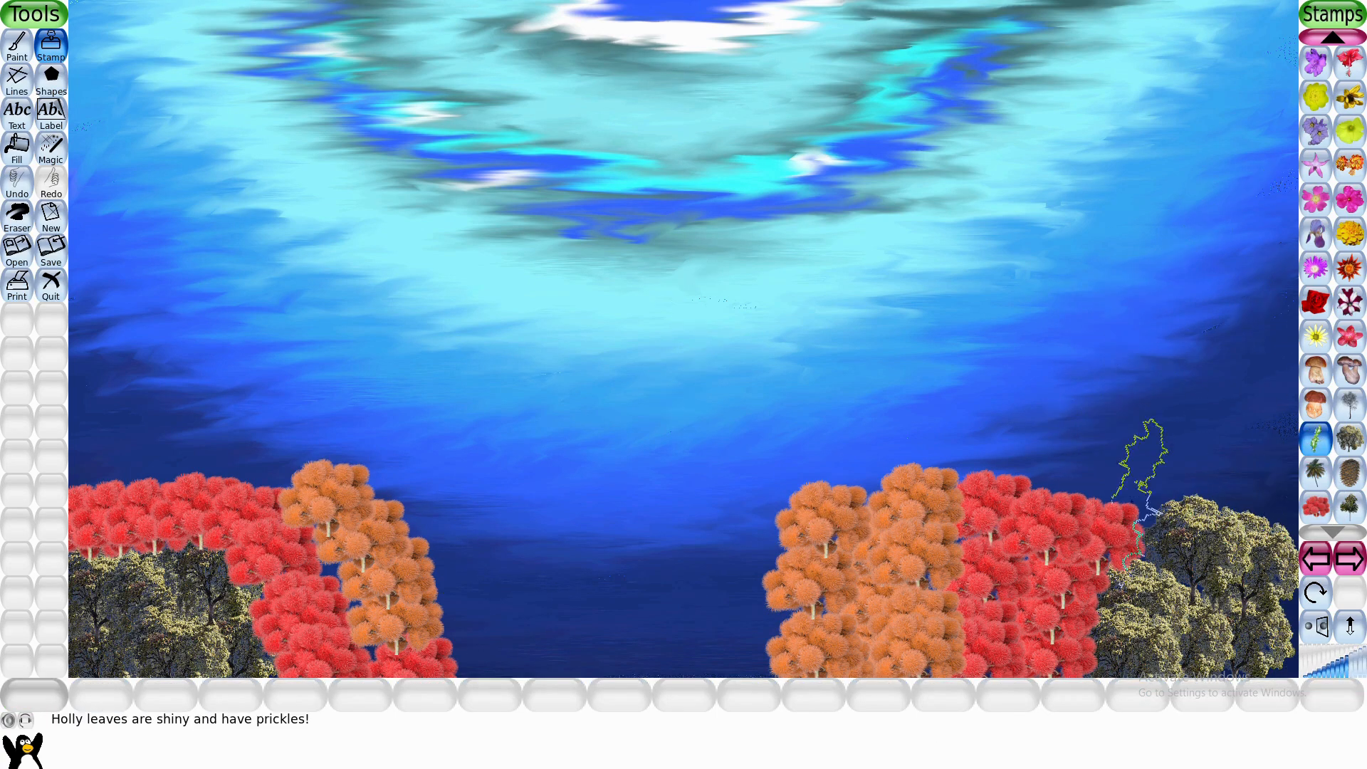
pyautogui.click(1077, 427)
pyautogui.click(1224, 430)
pyautogui.click(130, 411)
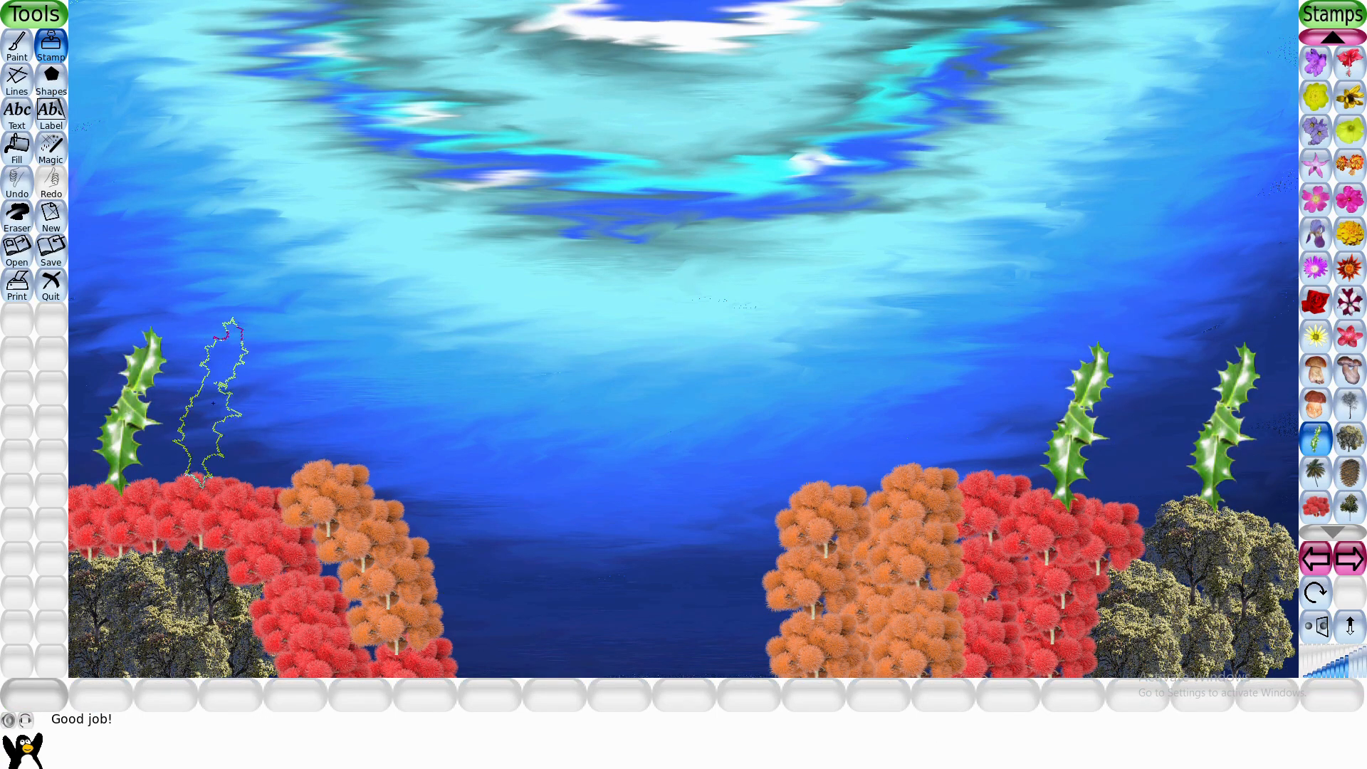
pyautogui.click(316, 404)
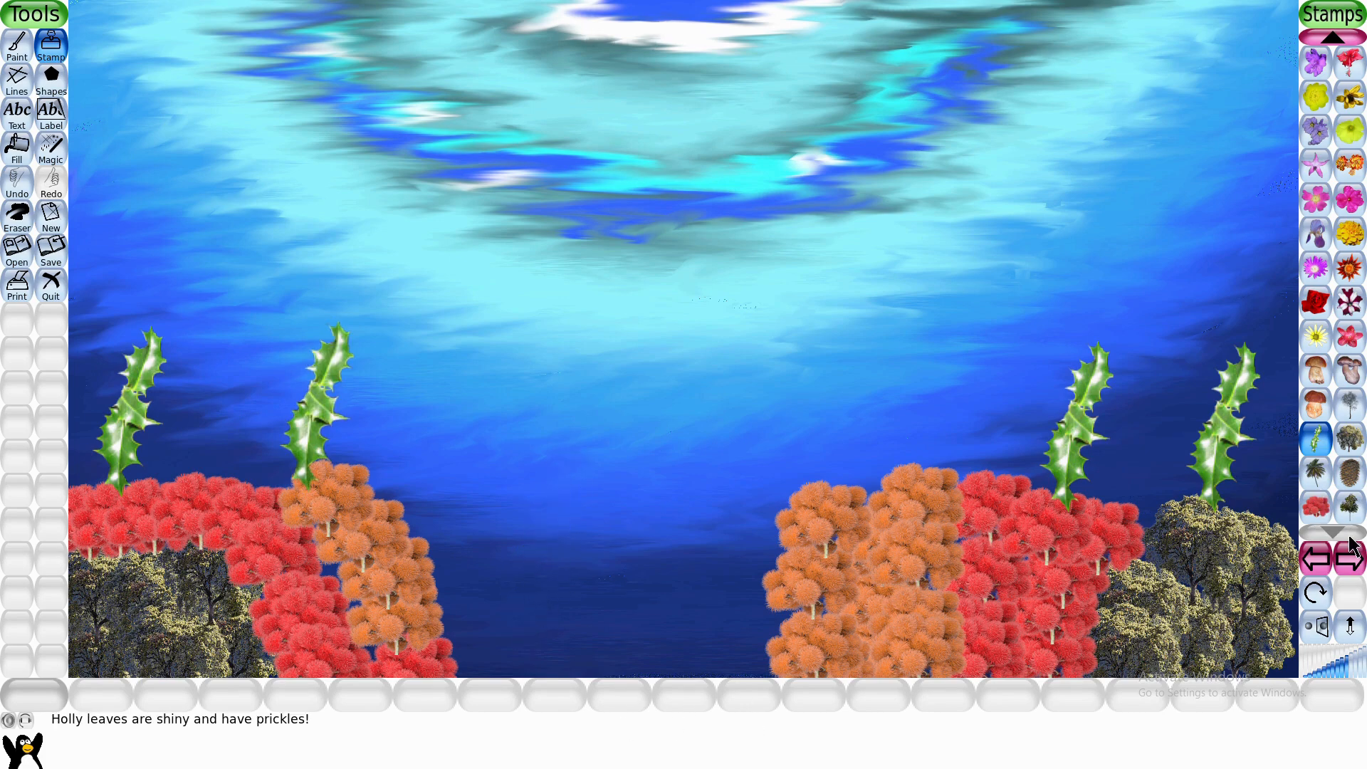
# - Stamp small winter birches at the bottom of the central gap, beside the right orange trees
pyautogui.click(1349, 406)
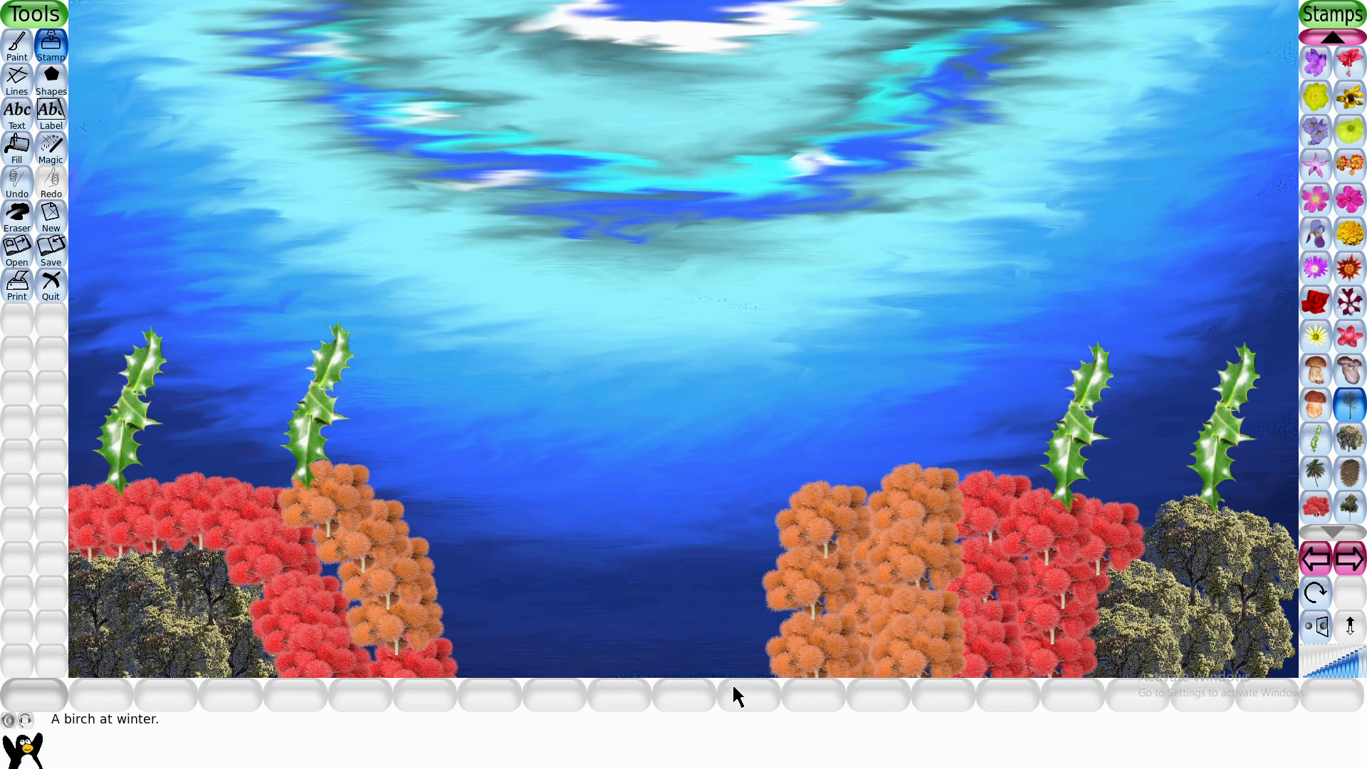
pyautogui.click(1345, 672)
pyautogui.click(716, 619)
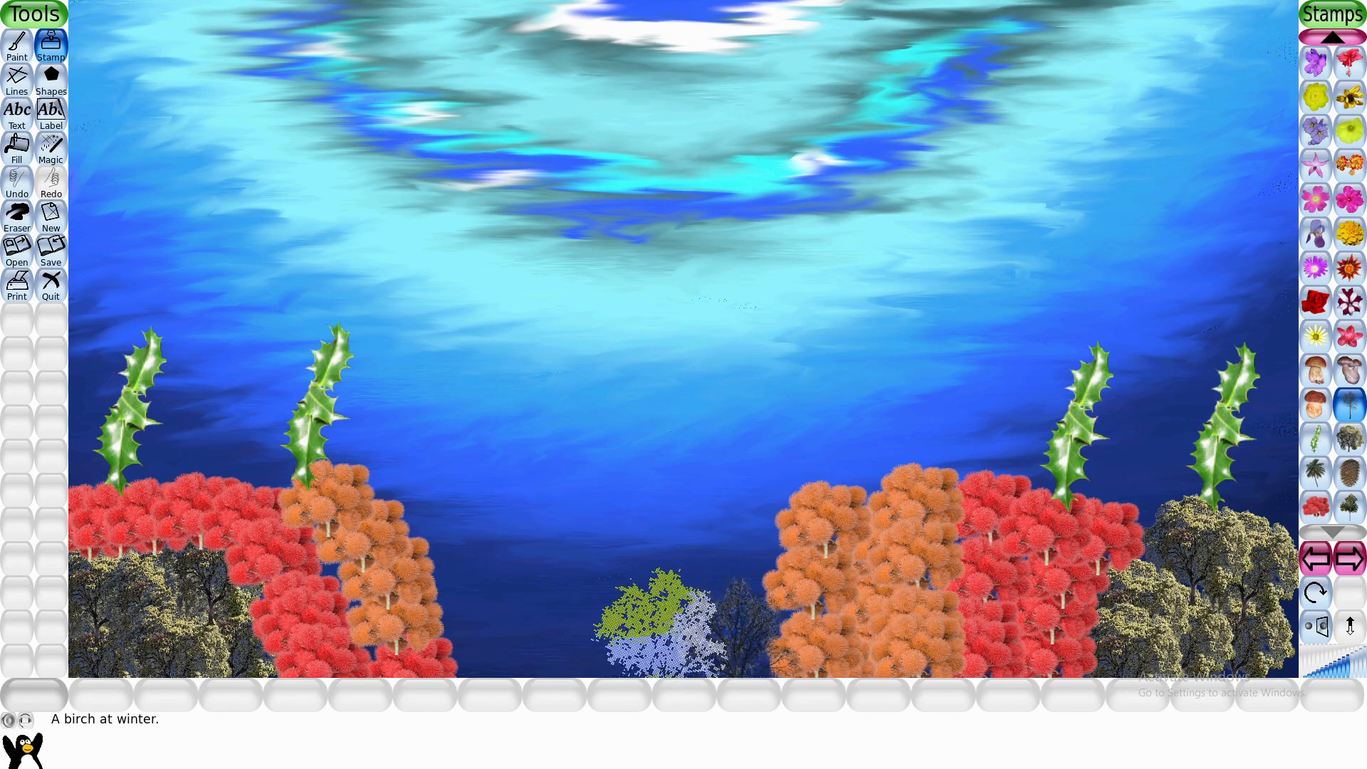
# - Stamp a row of small pili nut trees along the bottom between the birches and the left orange trees
pyautogui.click(1347, 505)
pyautogui.click(1350, 443)
pyautogui.click(1347, 513)
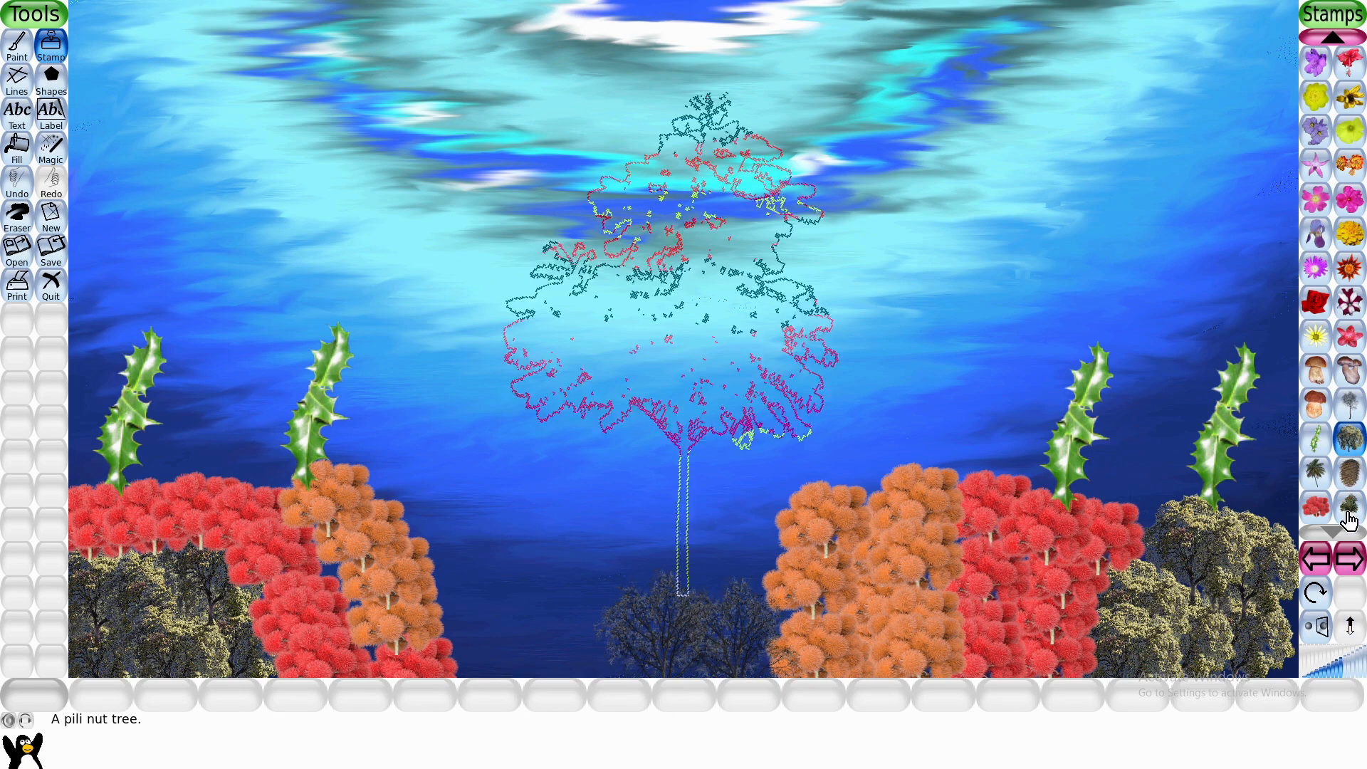
pyautogui.click(1327, 672)
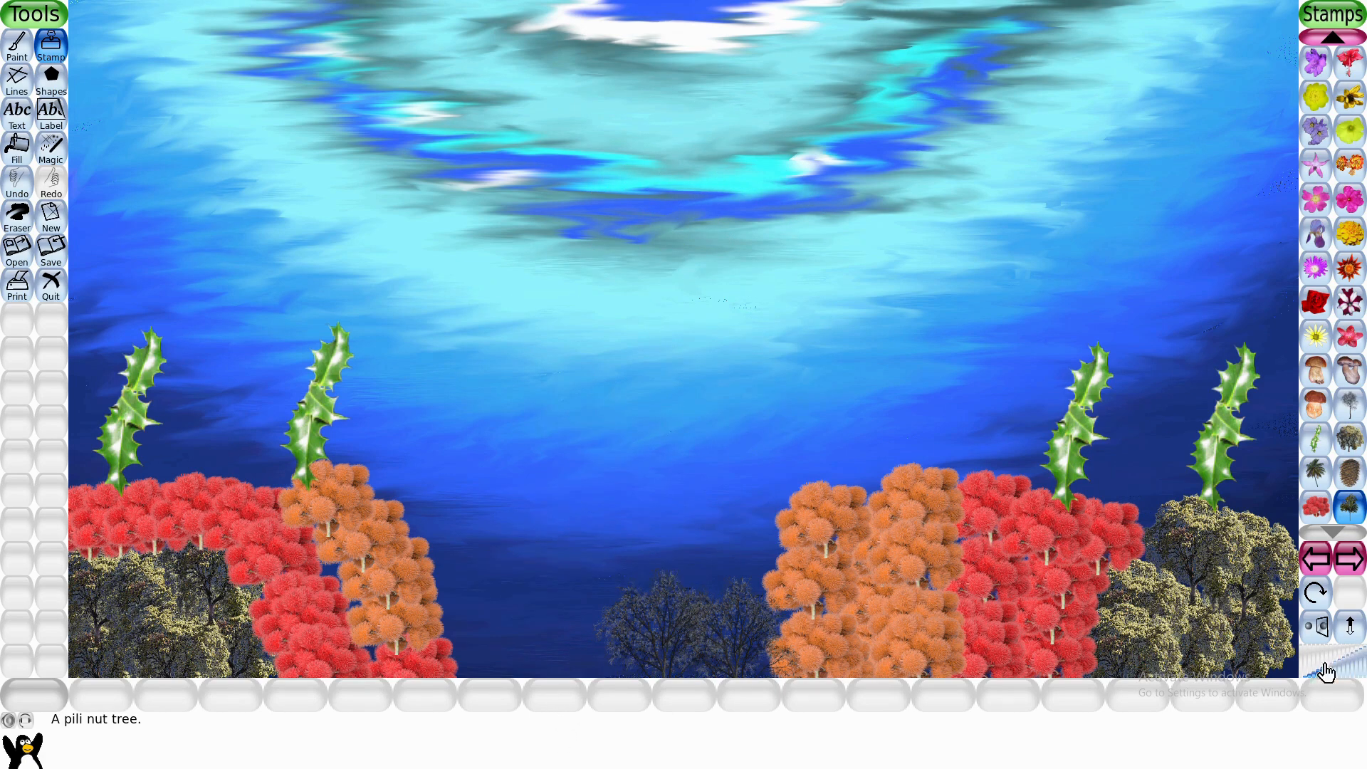
pyautogui.click(594, 644)
pyautogui.click(557, 644)
pyautogui.click(521, 645)
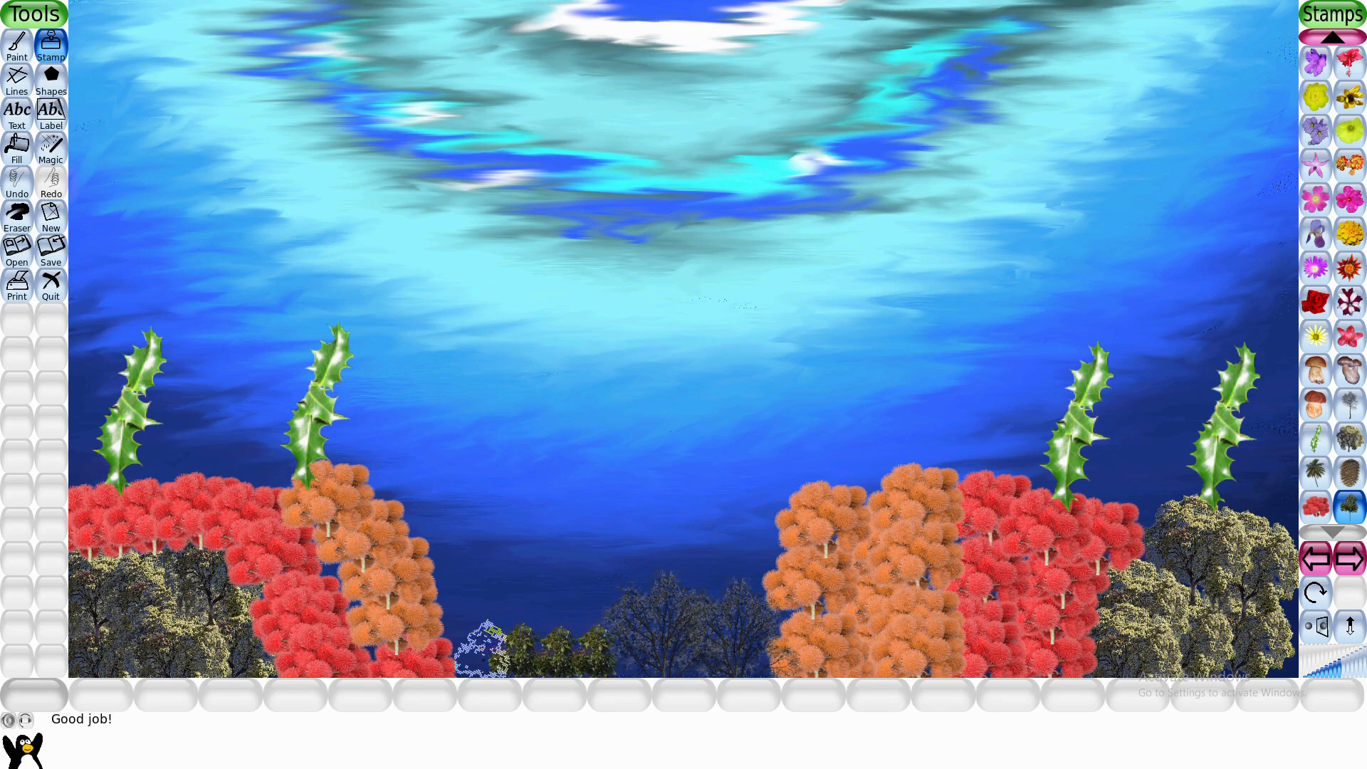
pyautogui.click(486, 645)
# - Stack more pili nut trees above the small row to build a taller grove in the central gap
pyautogui.click(469, 633)
pyautogui.click(481, 625)
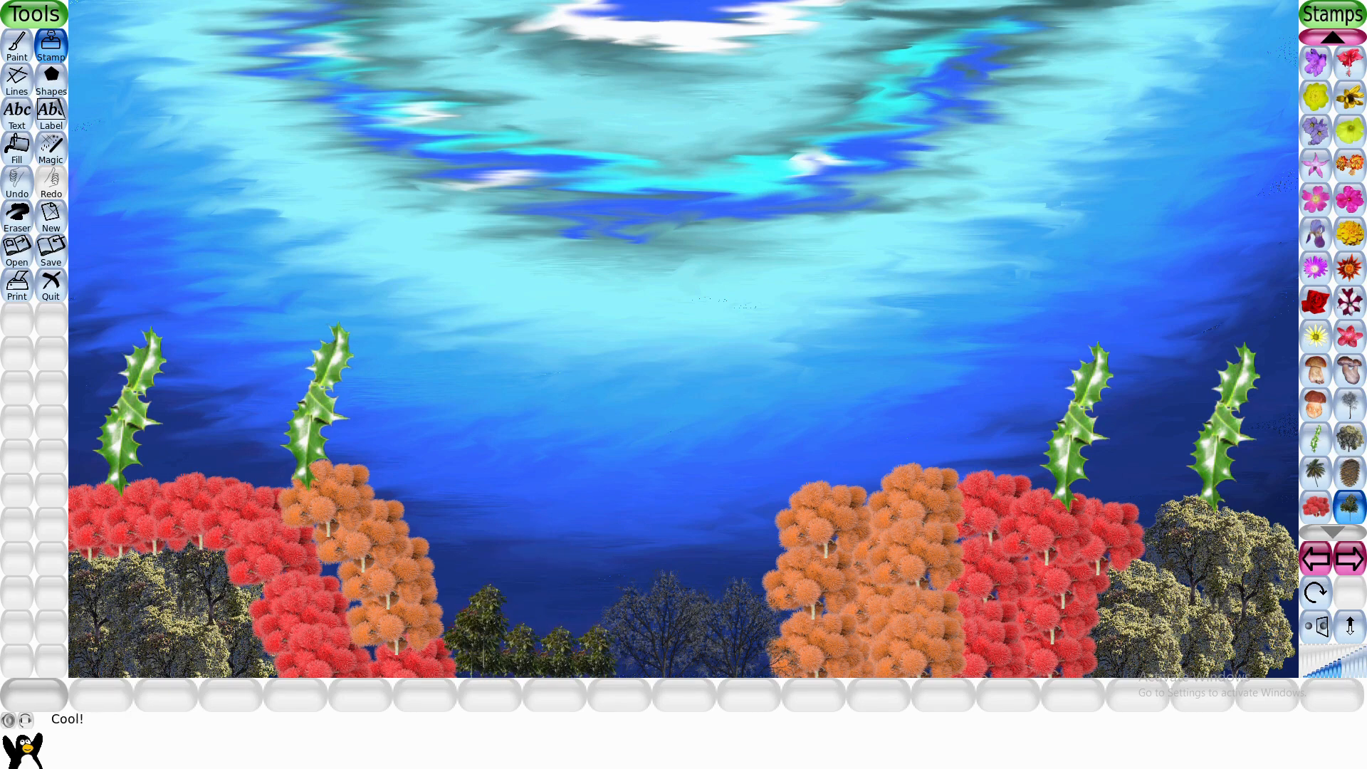
pyautogui.click(510, 624)
pyautogui.click(550, 623)
pyautogui.click(602, 624)
pyautogui.click(565, 595)
pyautogui.click(478, 585)
# - Stamp green alien trees and one blue alien tree above the pili nut trees and birches
pyautogui.click(1349, 437)
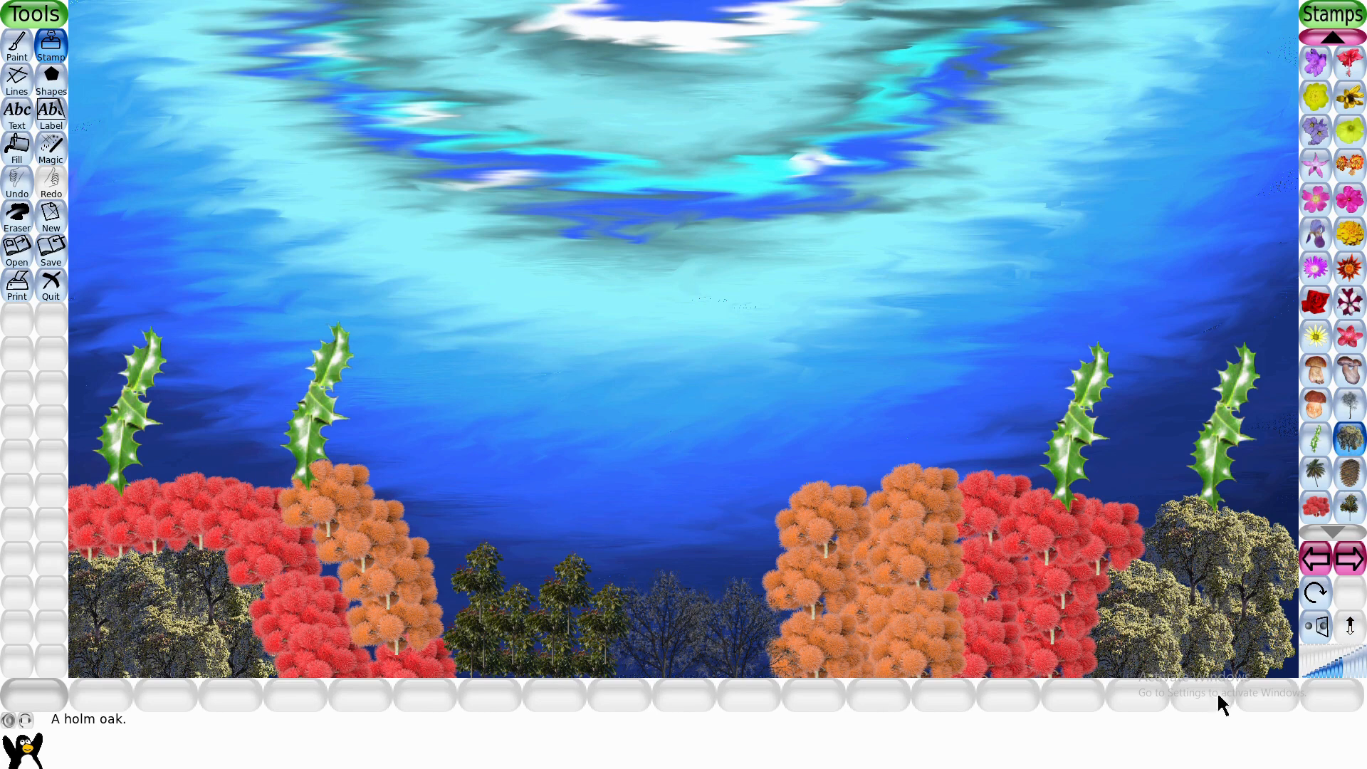
pyautogui.click(1318, 507)
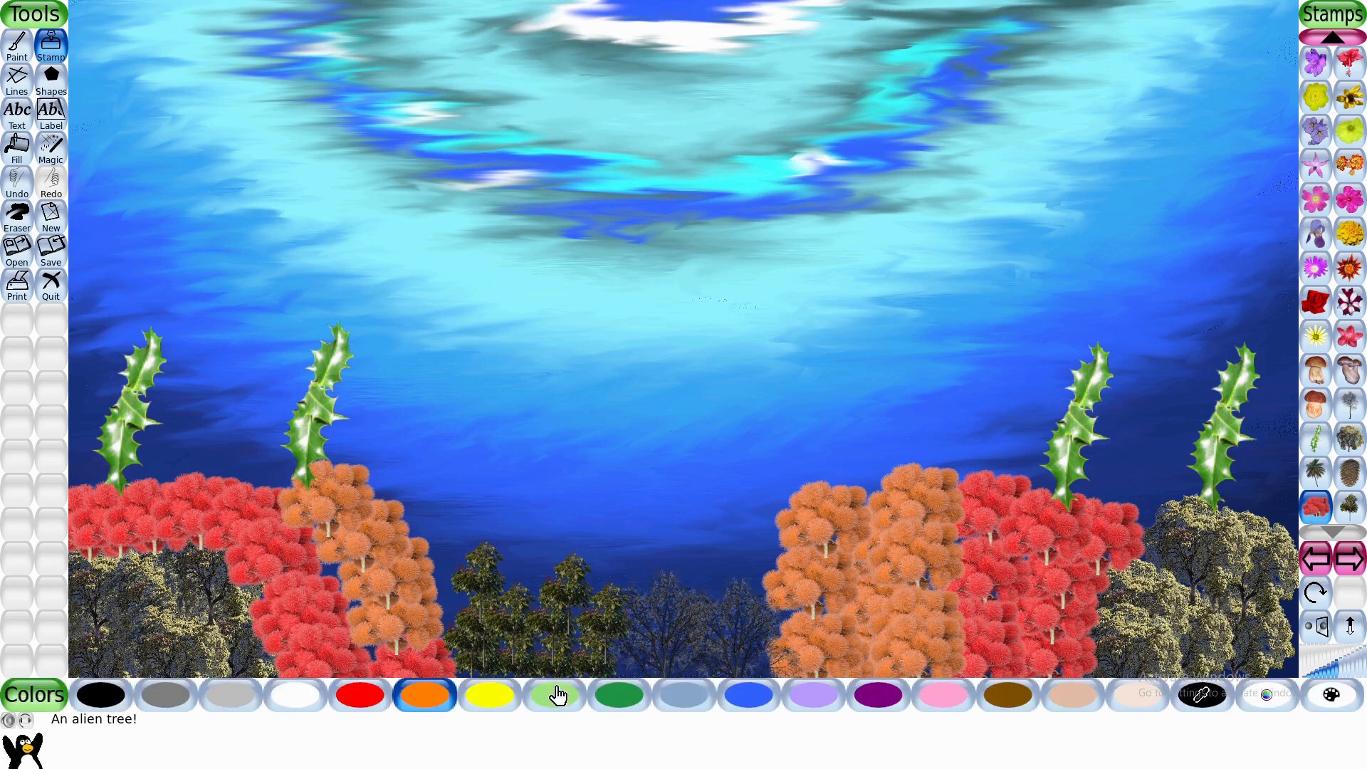
pyautogui.click(618, 694)
pyautogui.click(740, 554)
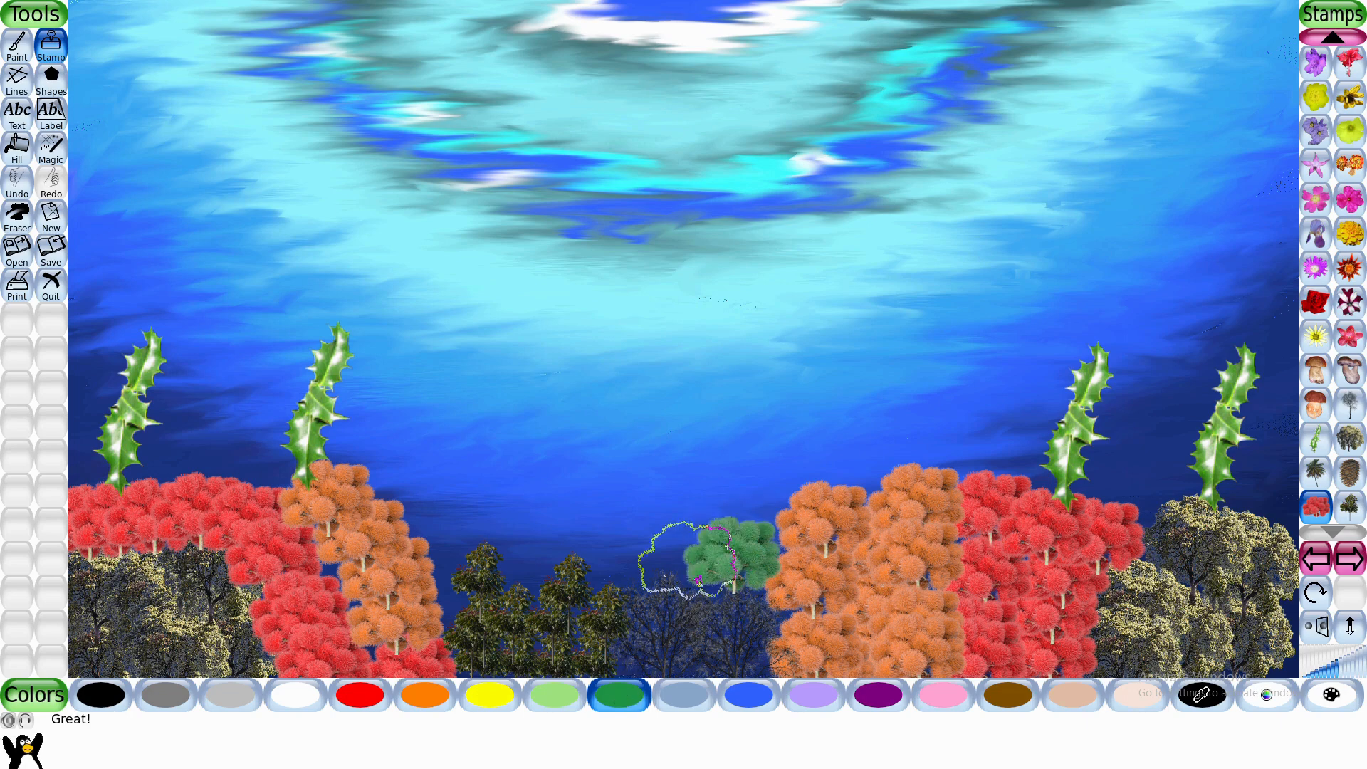
pyautogui.click(659, 554)
pyautogui.click(482, 544)
pyautogui.click(747, 694)
pyautogui.click(558, 544)
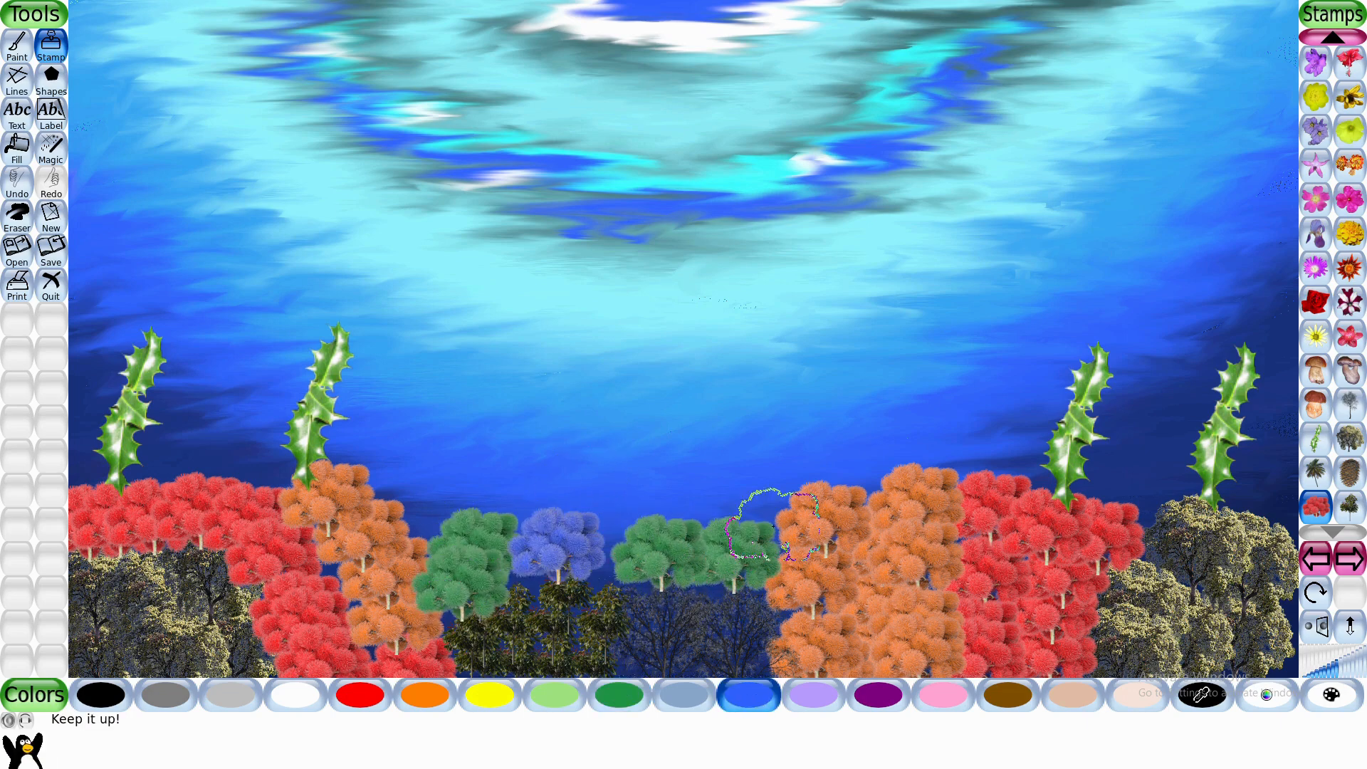
# - Stamp a row of purple alien trees above the green and blue ones, between the two orange groups
pyautogui.click(878, 694)
pyautogui.click(758, 492)
pyautogui.click(672, 495)
pyautogui.click(627, 497)
pyautogui.click(436, 500)
pyautogui.click(537, 487)
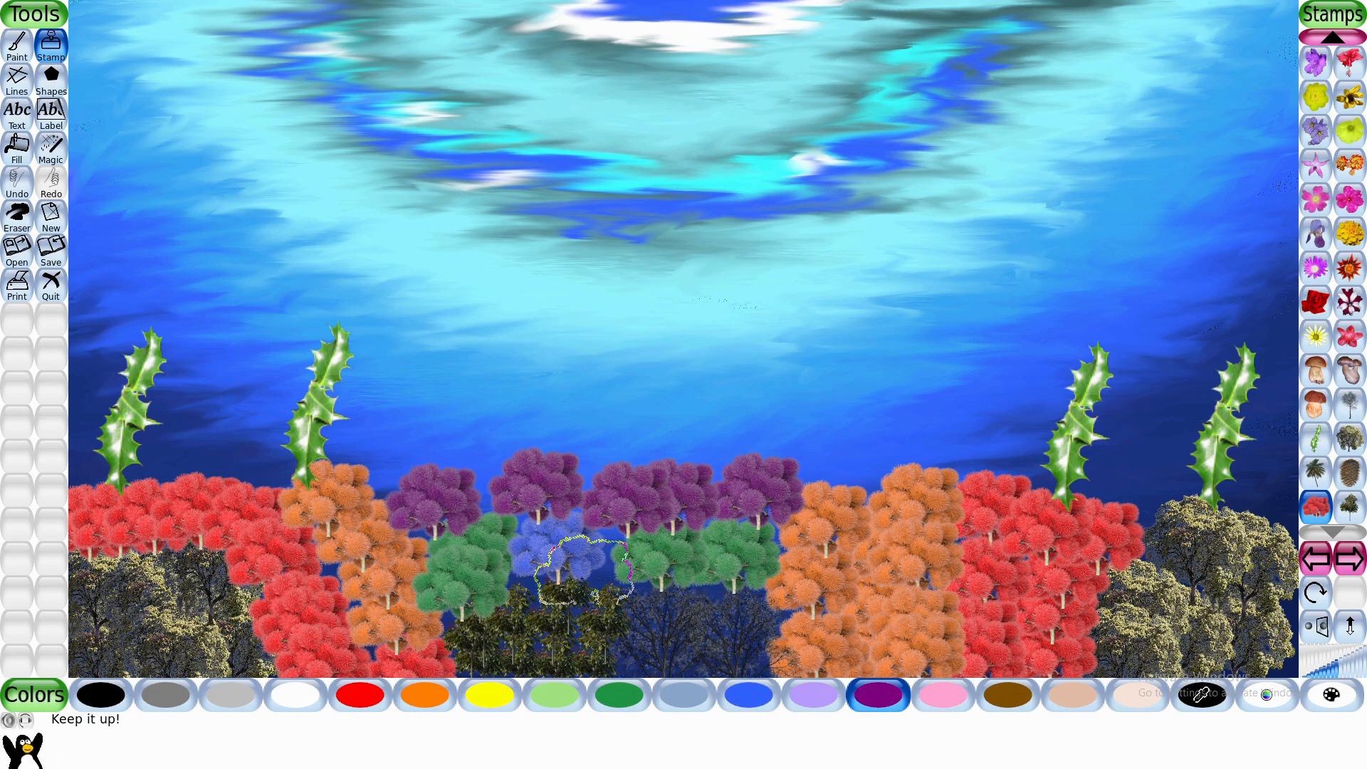
# - Scatter purple alien trees over the pili nut grove, the left holm oaks and the right canvas edge
pyautogui.click(556, 593)
pyautogui.click(618, 590)
pyautogui.click(166, 607)
pyautogui.click(1258, 614)
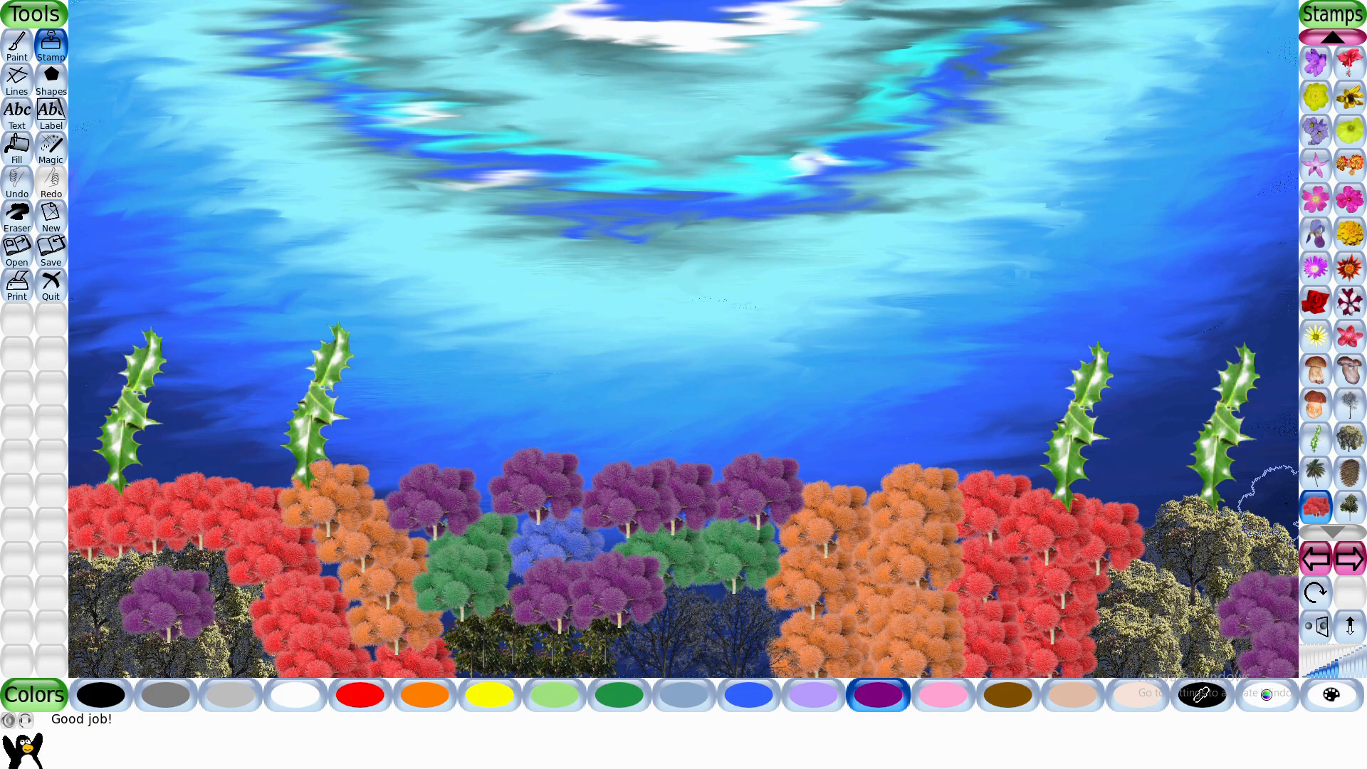
pyautogui.click(1269, 500)
# - Stamp holly leaves in varying small, medium and large sizes above the orange and purple trees in the middle
pyautogui.click(1315, 438)
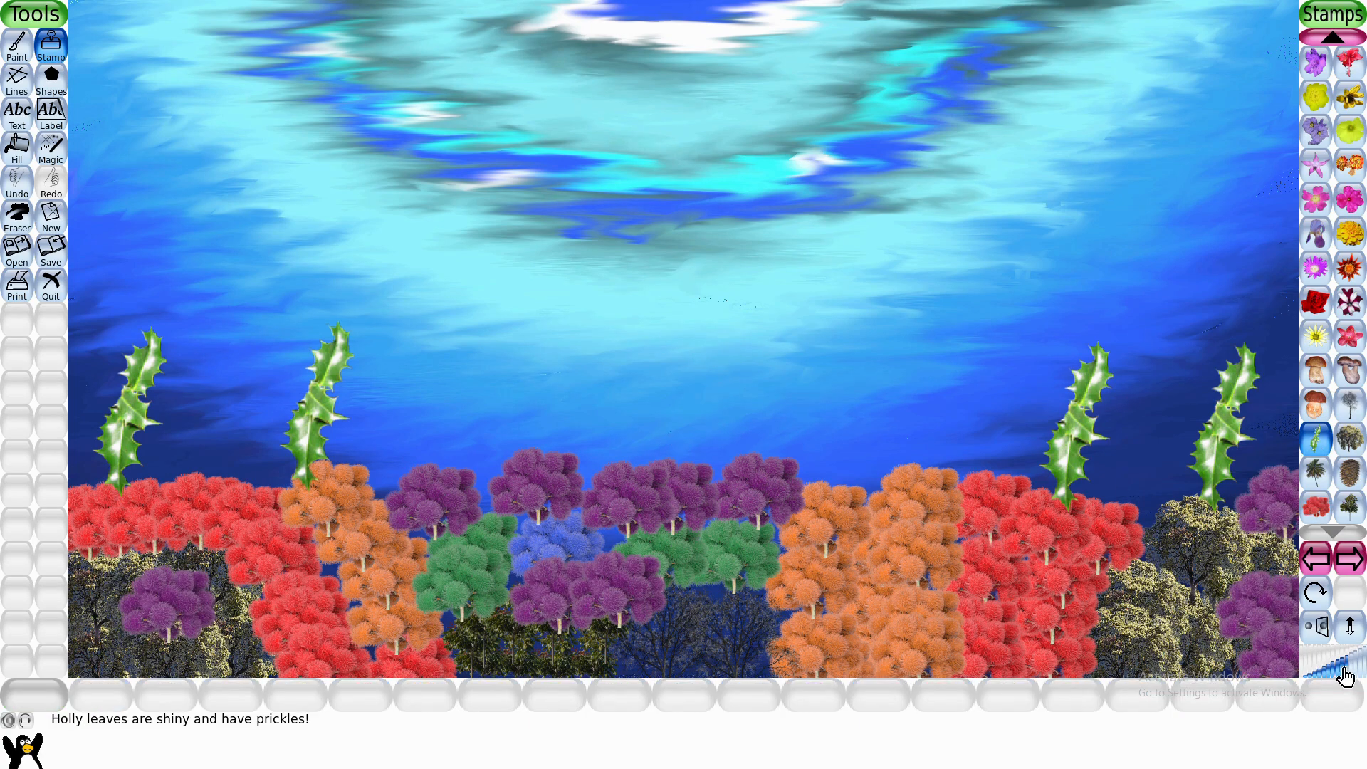
pyautogui.click(820, 467)
pyautogui.click(1356, 662)
pyautogui.click(1344, 658)
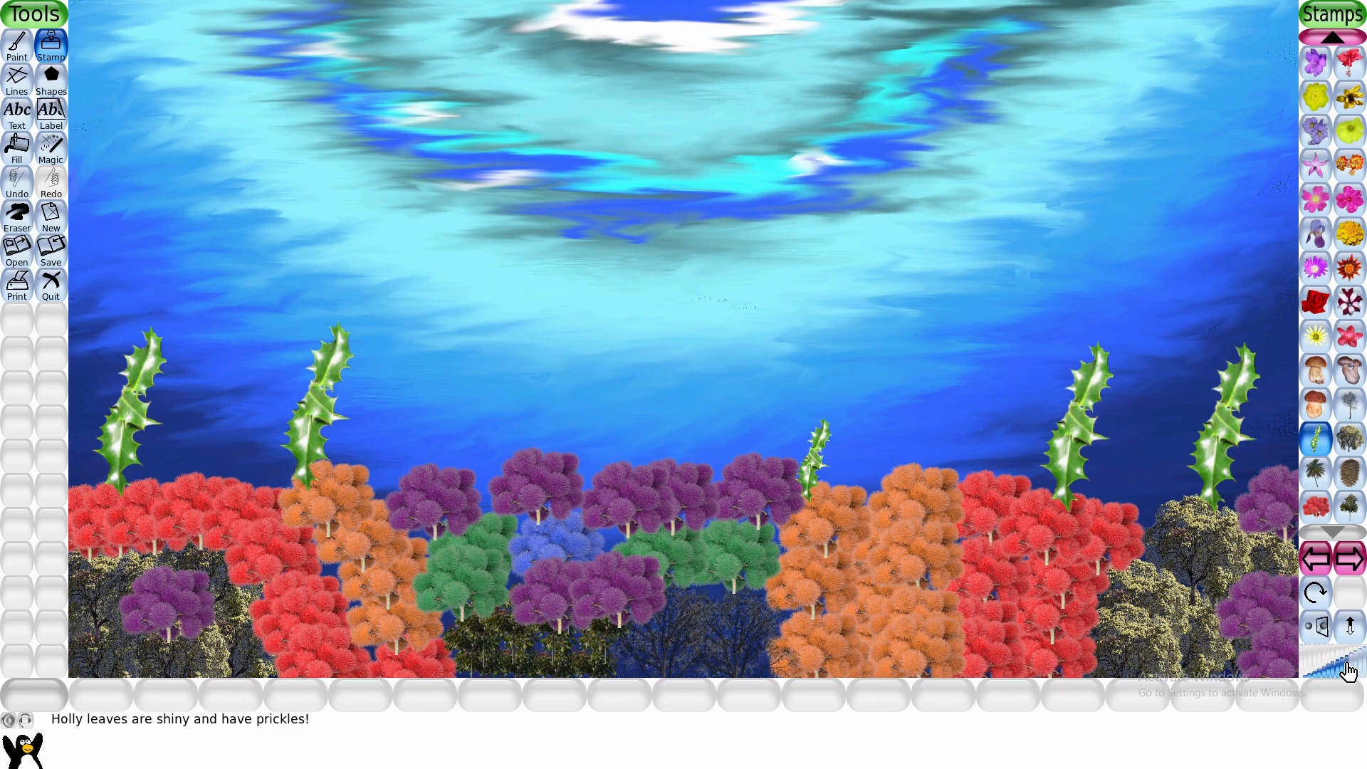
pyautogui.click(493, 435)
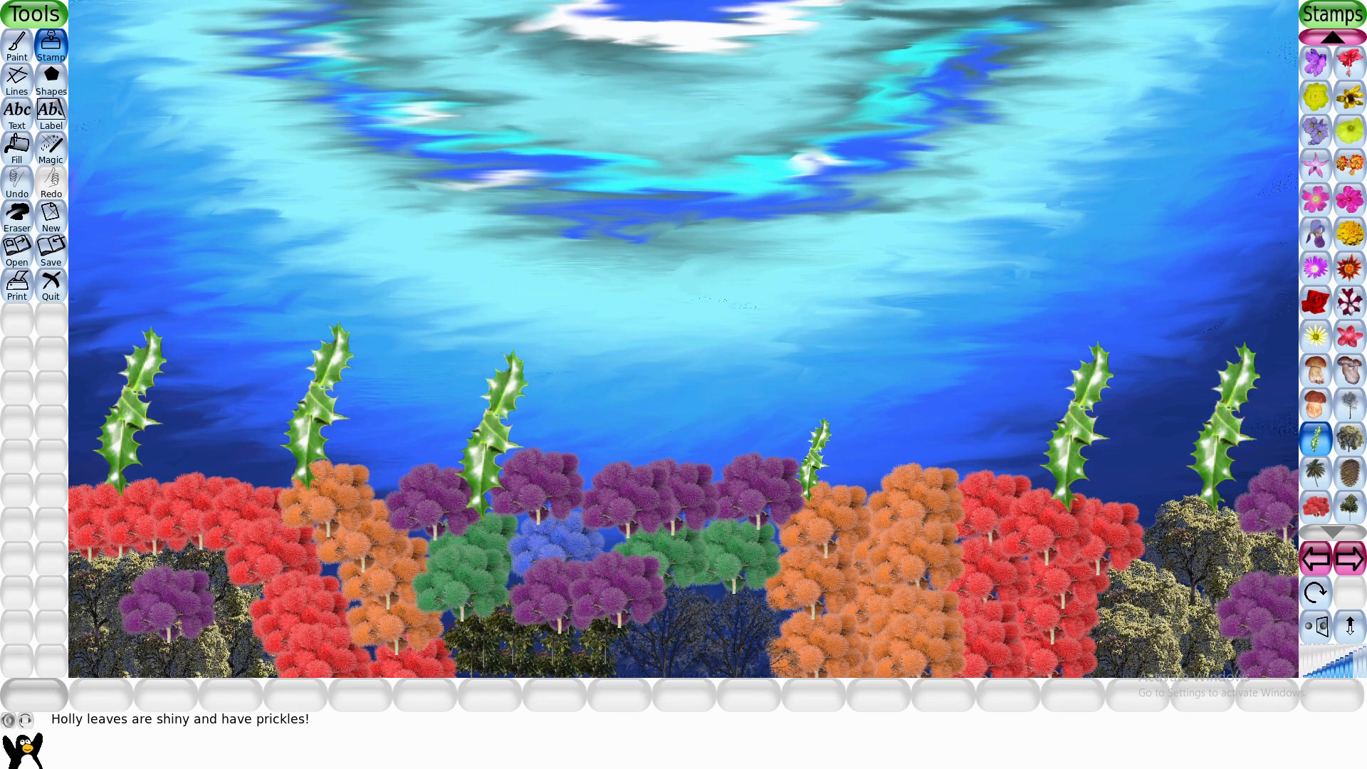
pyautogui.click(879, 410)
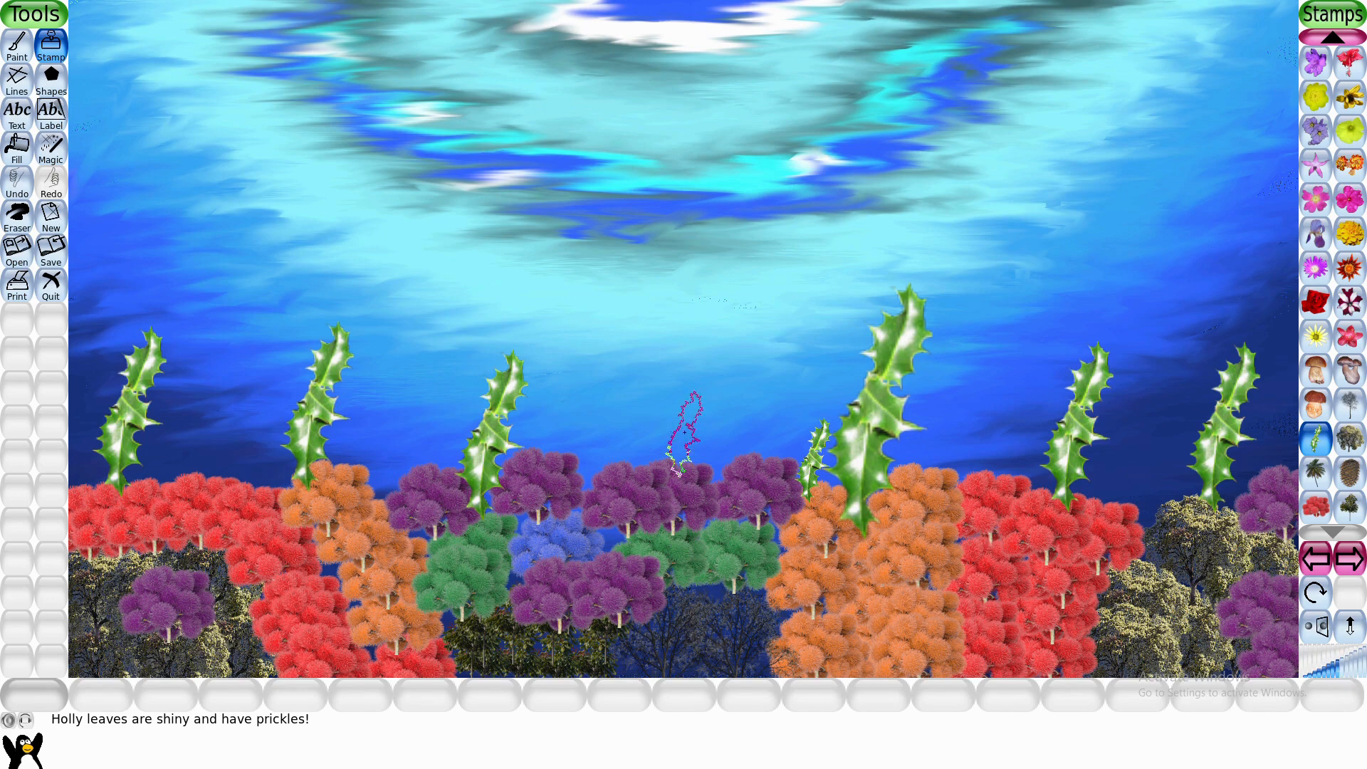
pyautogui.click(684, 431)
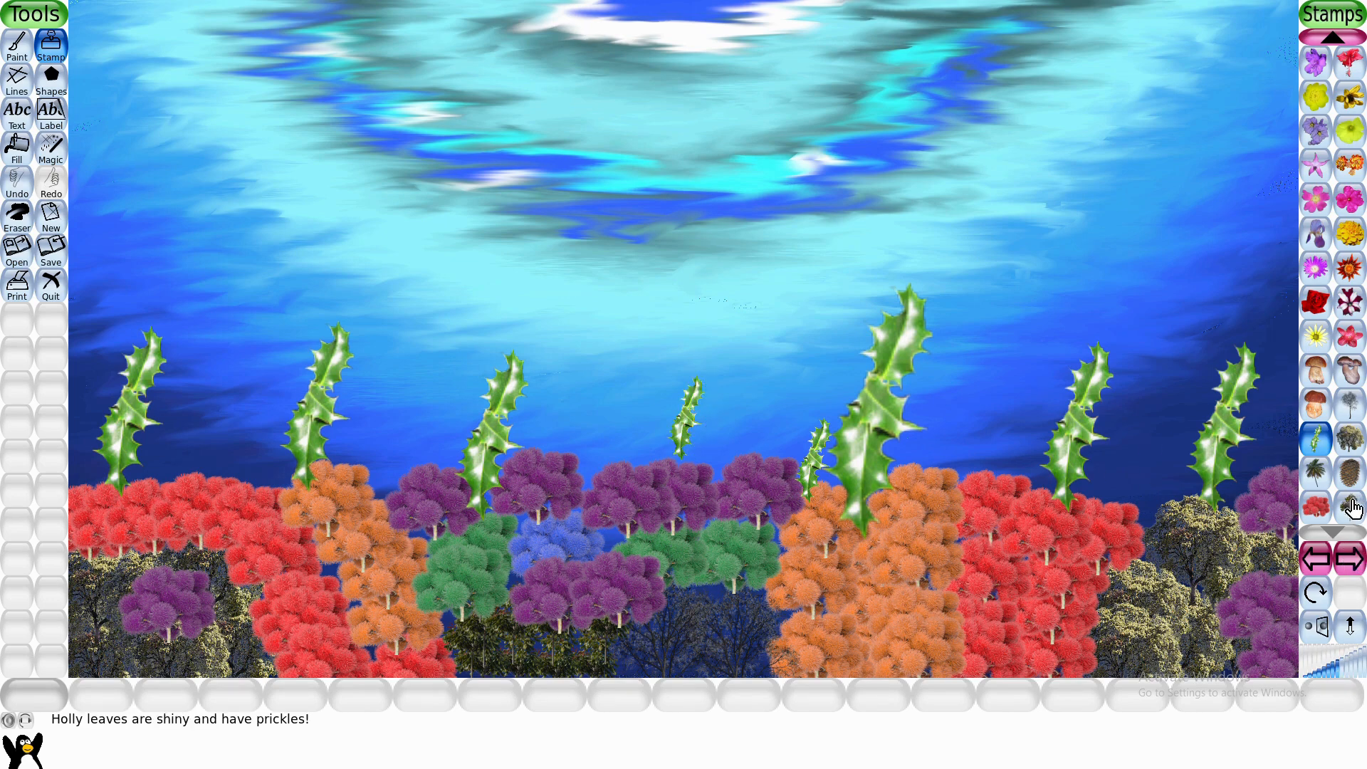
# - Go through the stamp collections and switch to the animal stamps
pyautogui.click(1322, 563)
pyautogui.click(1352, 562)
pyautogui.click(1353, 563)
pyautogui.click(1354, 564)
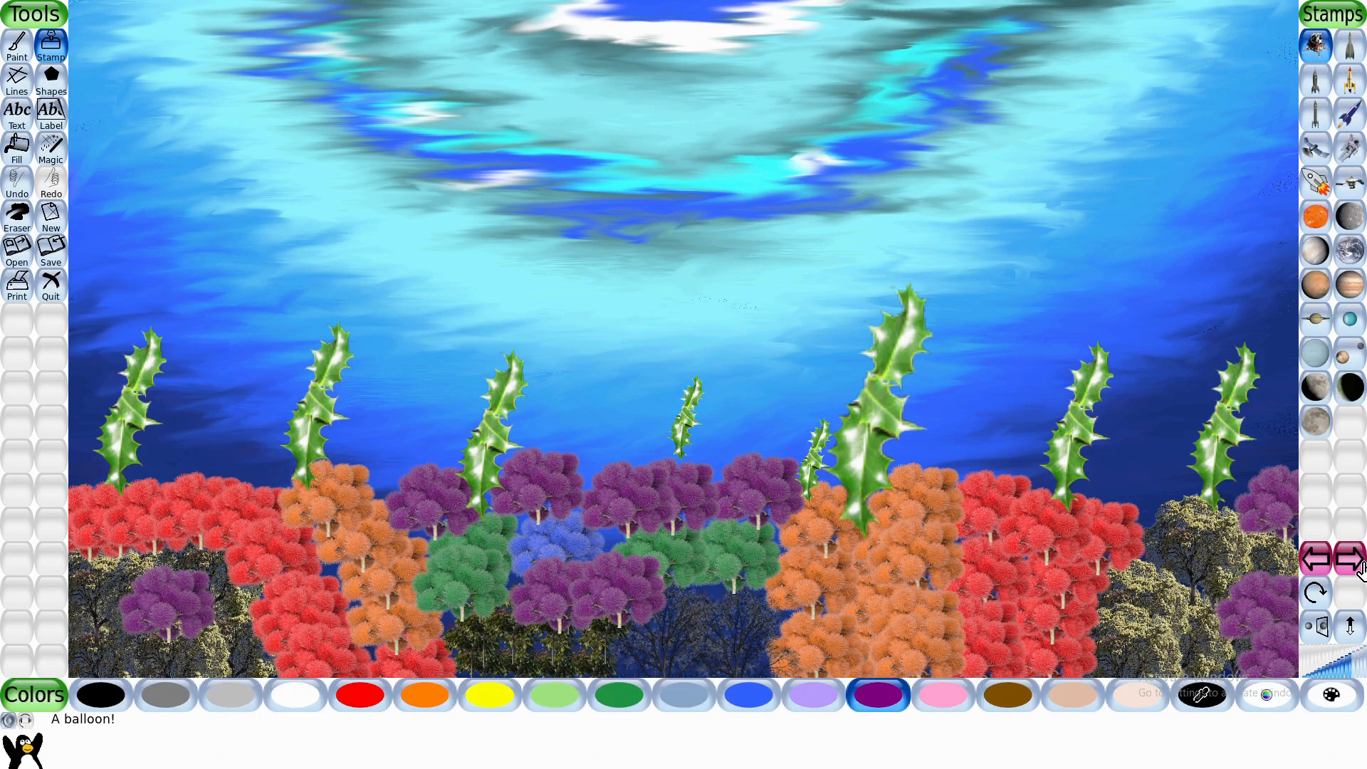
pyautogui.click(1356, 564)
pyautogui.click(1356, 564)
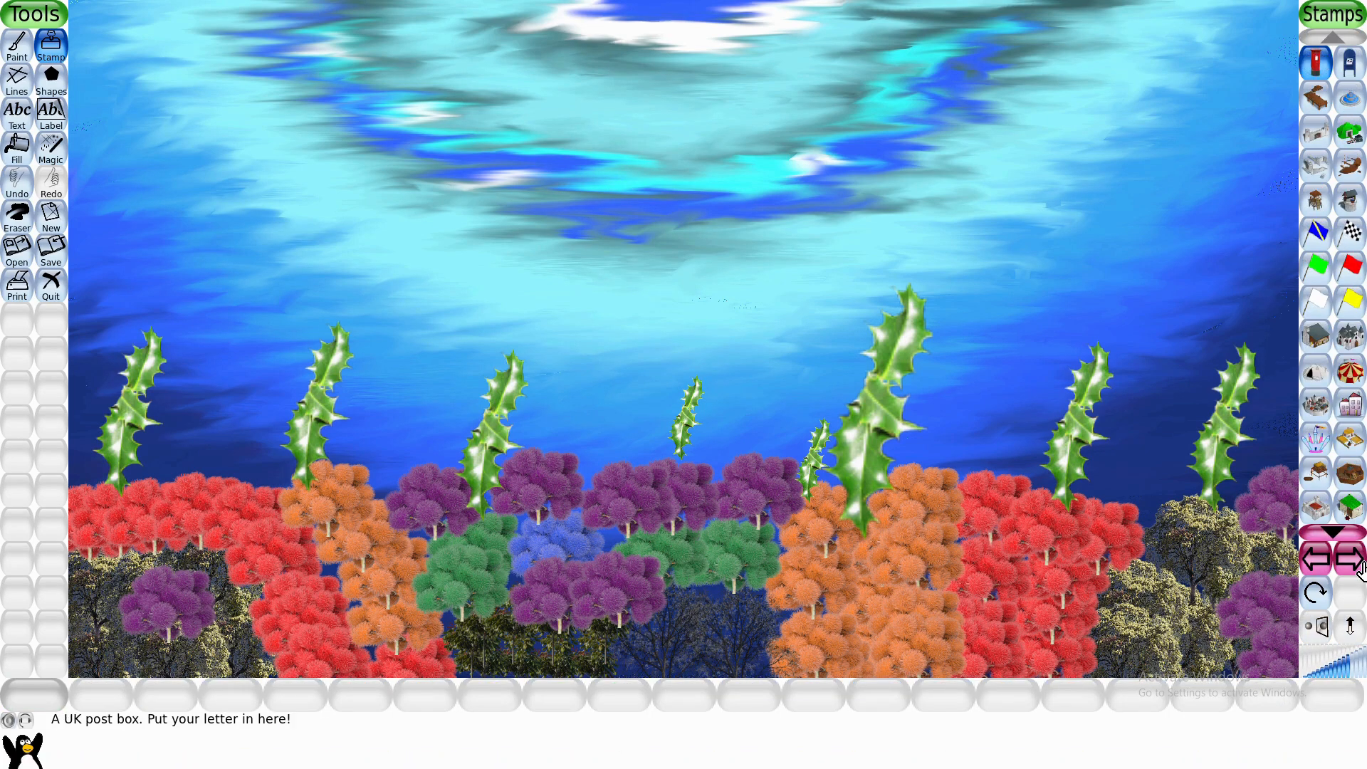
pyautogui.click(1335, 533)
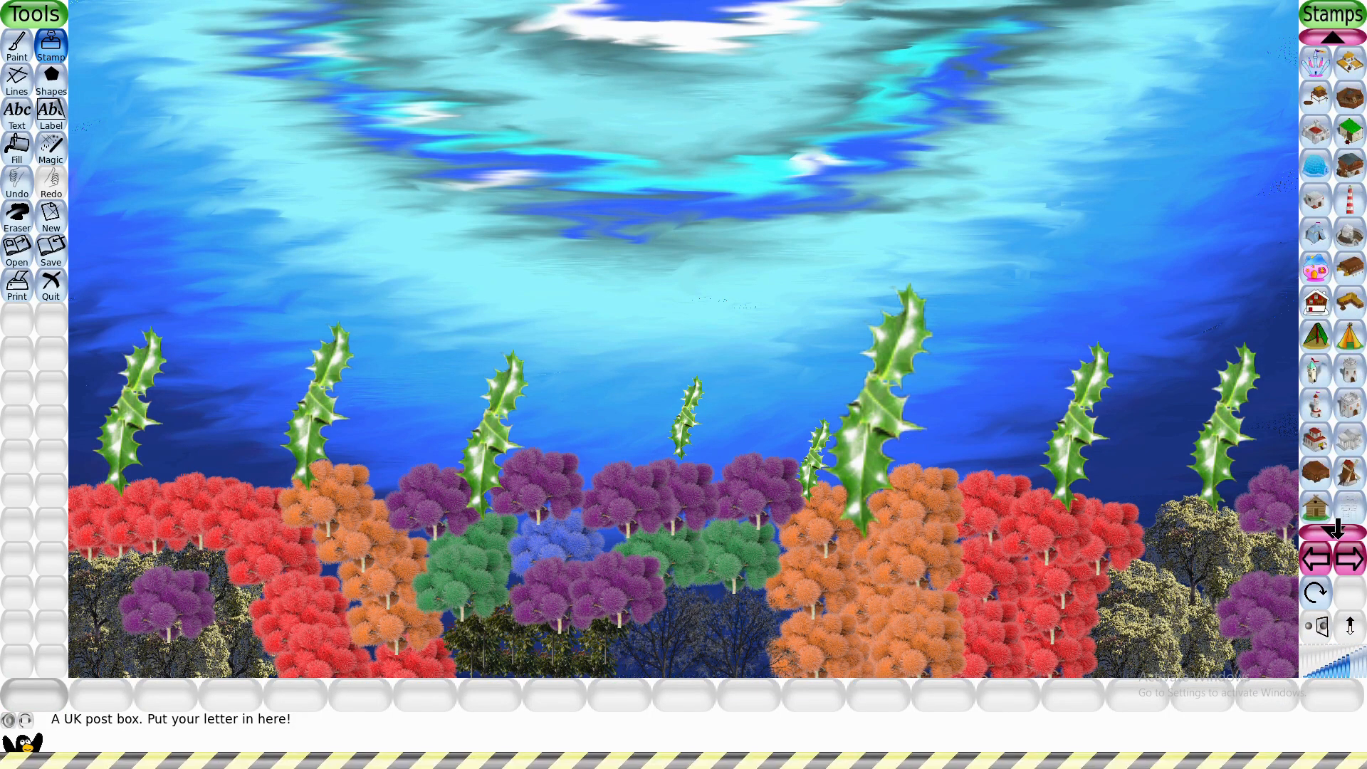
pyautogui.click(1346, 559)
pyautogui.click(1353, 566)
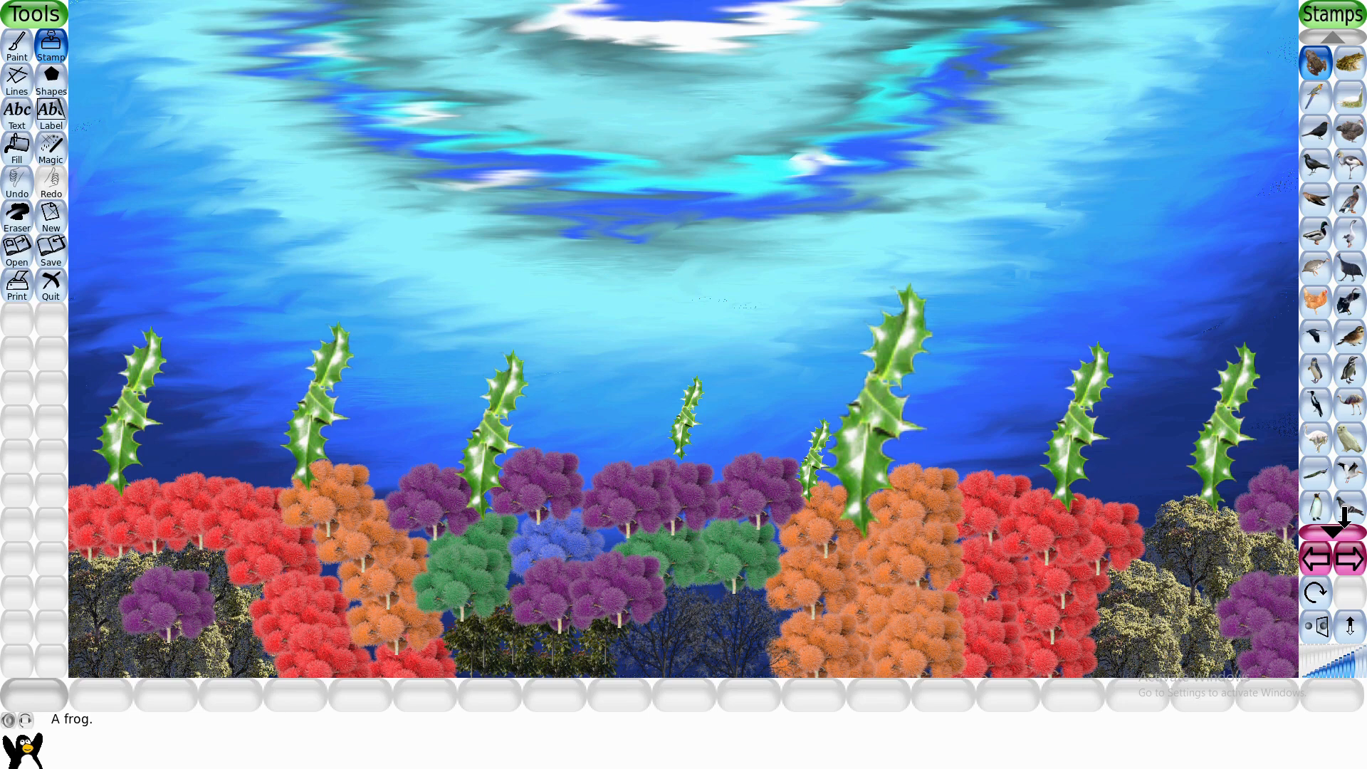
# - Stamp a large blue groper swimming in the upper left of the canvas, above the holly leaves
pyautogui.click(1343, 527)
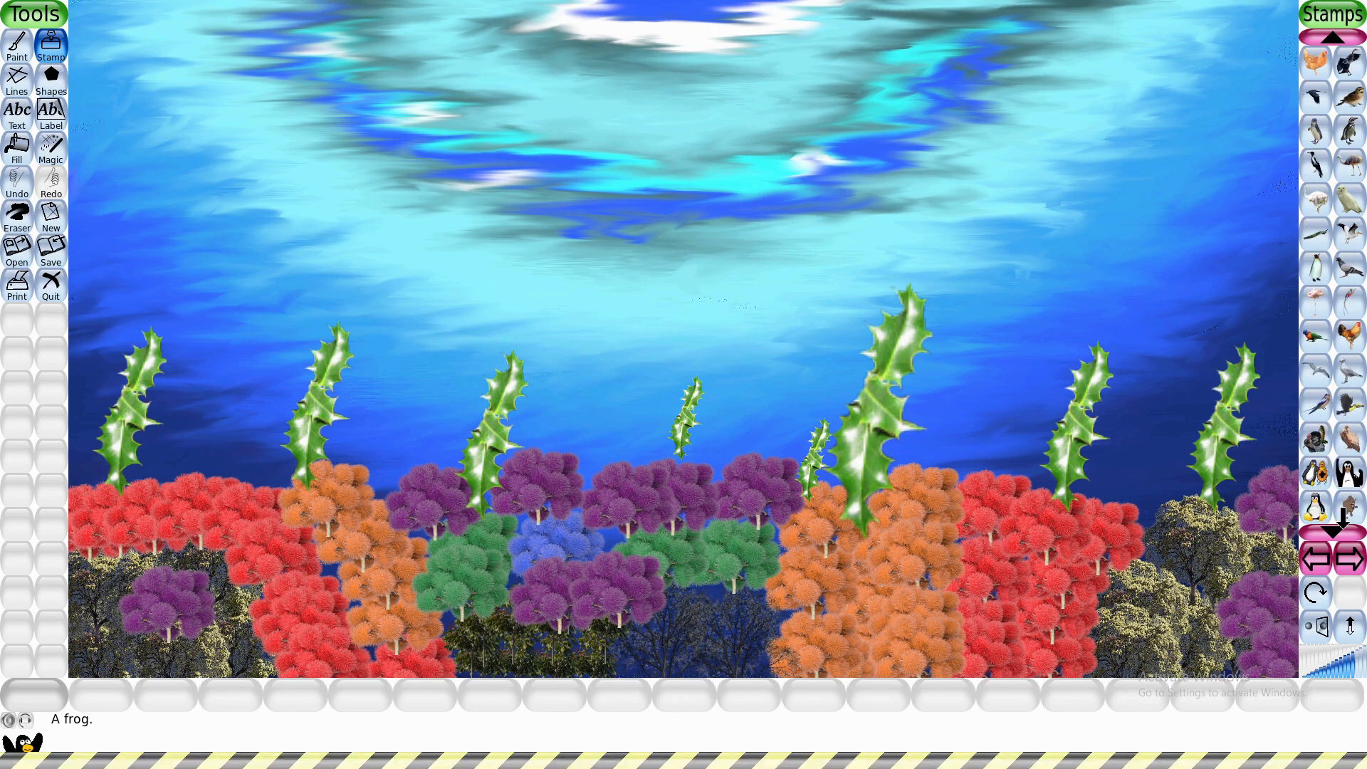
pyautogui.click(1342, 526)
pyautogui.click(1314, 472)
pyautogui.click(295, 214)
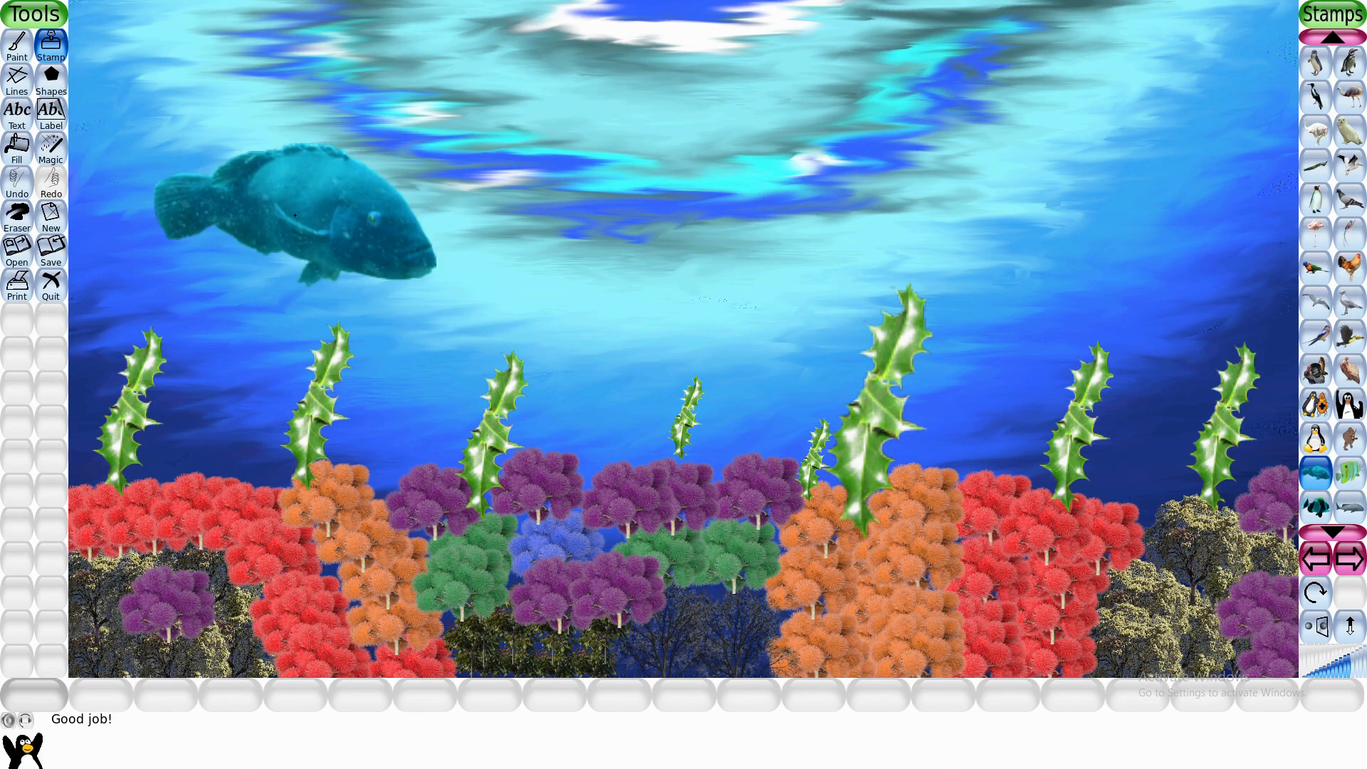
# - Stamp a large coral trout in the upper middle of the water and a mirrored stripey fish near the canvas's right edge
pyautogui.click(1333, 527)
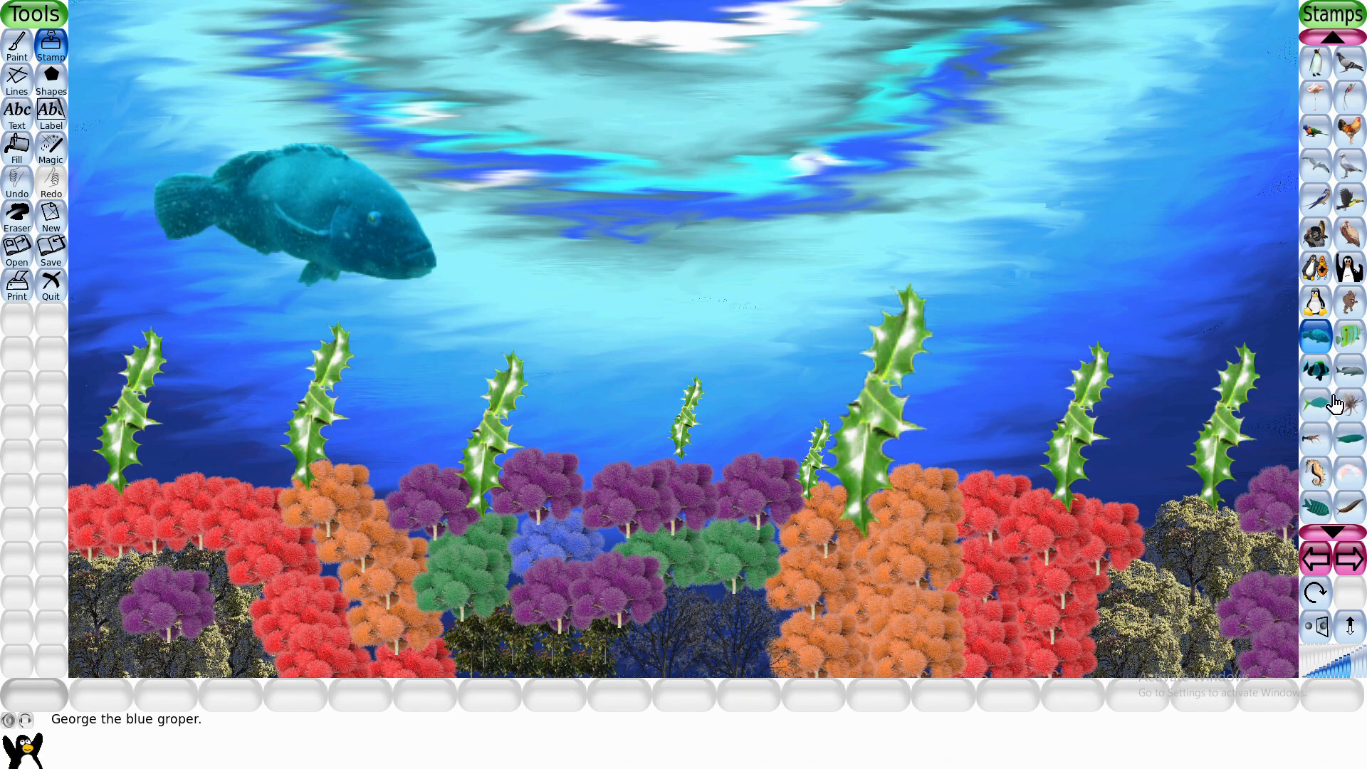
pyautogui.click(1347, 369)
pyautogui.click(649, 240)
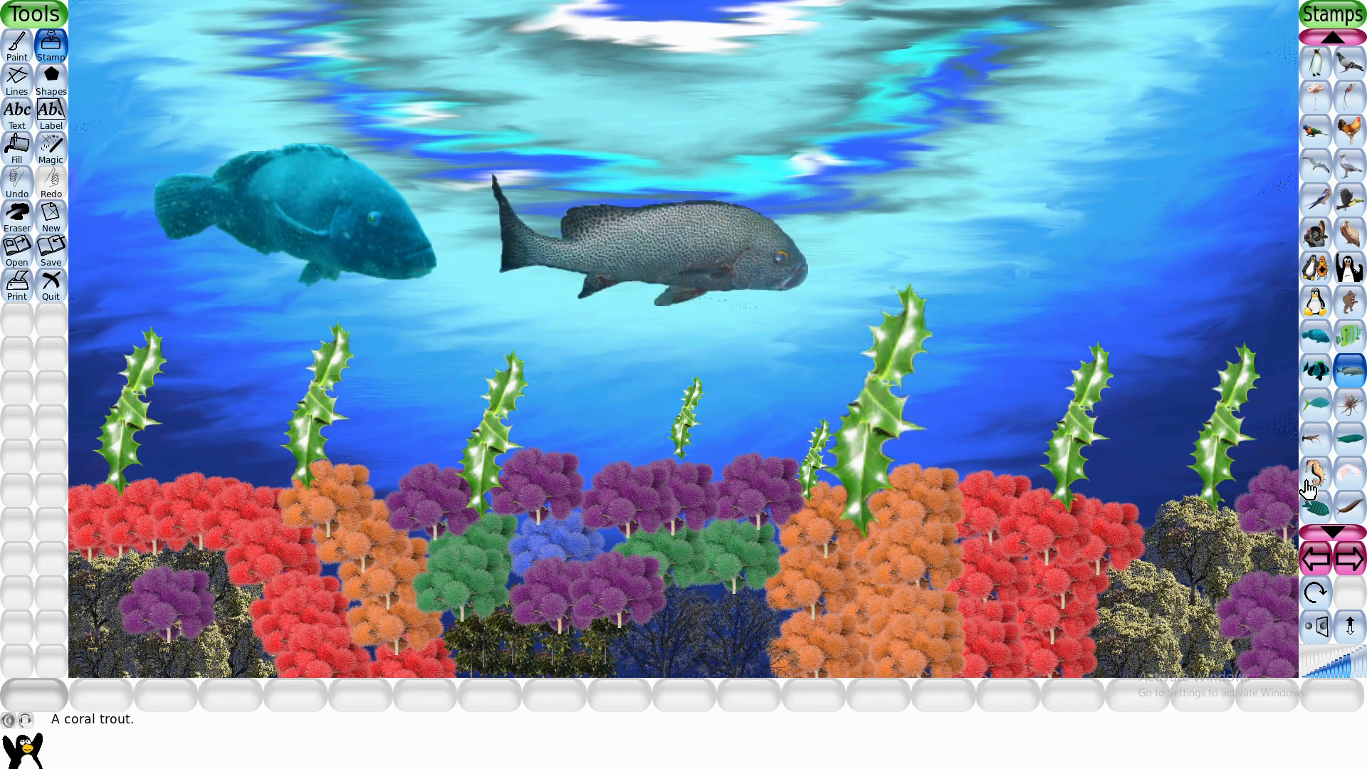
pyautogui.click(1315, 507)
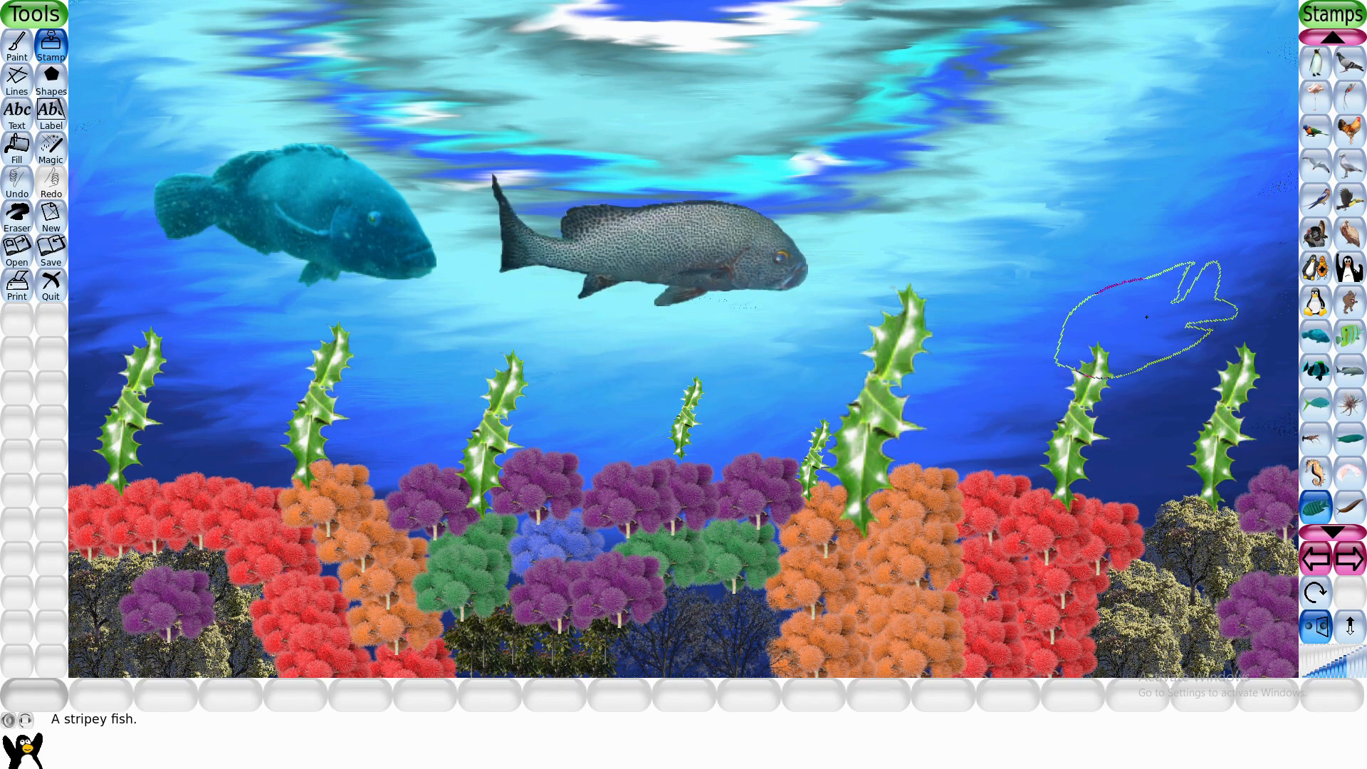
pyautogui.click(1189, 302)
pyautogui.click(1336, 623)
# - Stamp a reduced brown slug across the purple tree in the lower left of the reef
pyautogui.click(1348, 519)
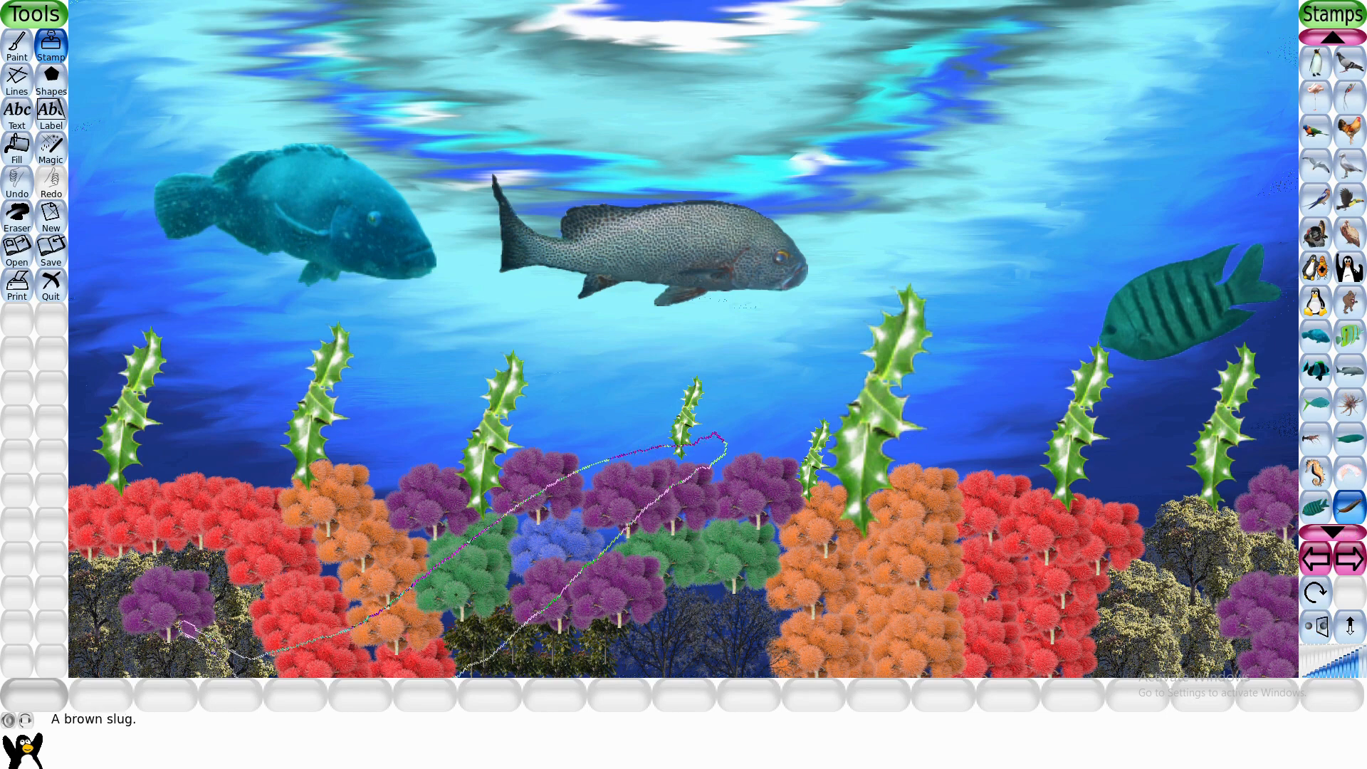
pyautogui.click(1089, 593)
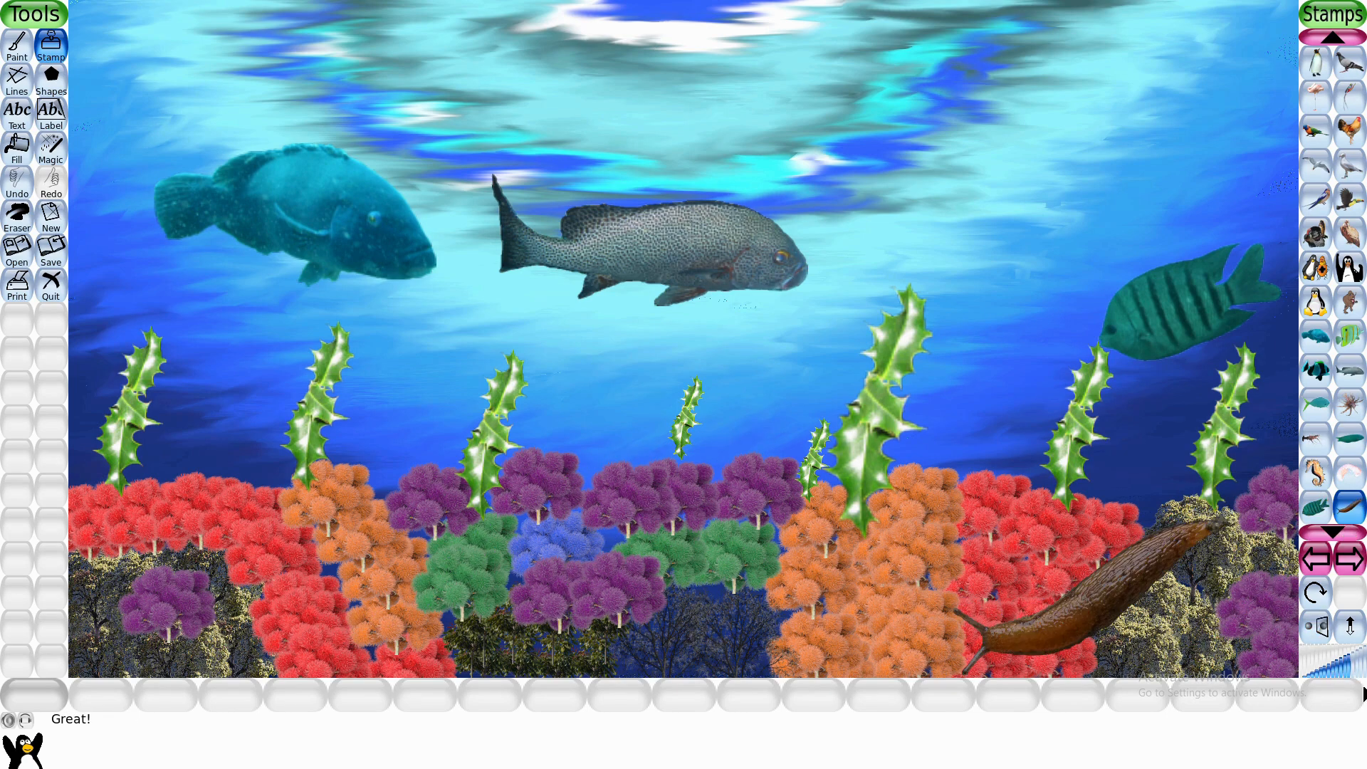
pyautogui.hotkey('ctrl', 'z')
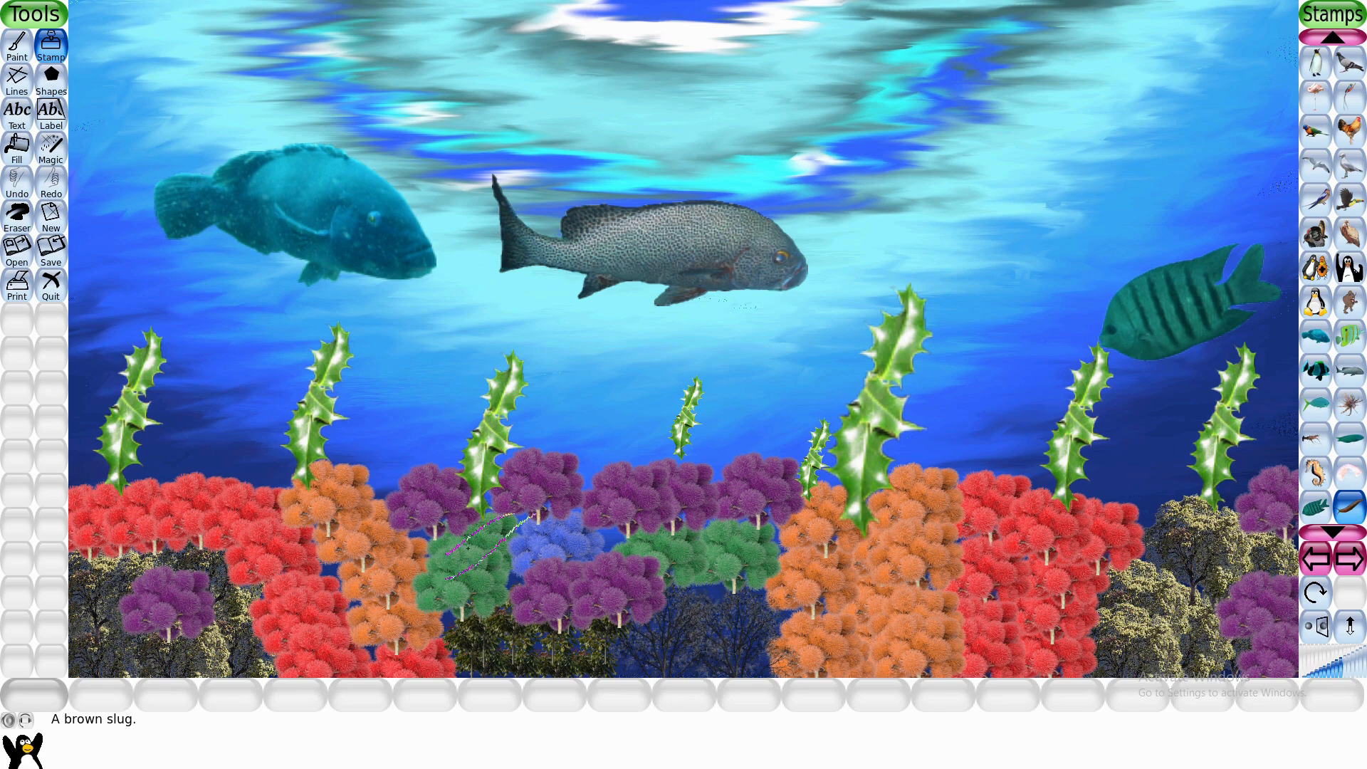
pyautogui.click(200, 587)
# - Stamp a shrimp on the tip of the tallest holly leaf and a medium butterflyfish above the purple trees in the middle
pyautogui.click(1347, 473)
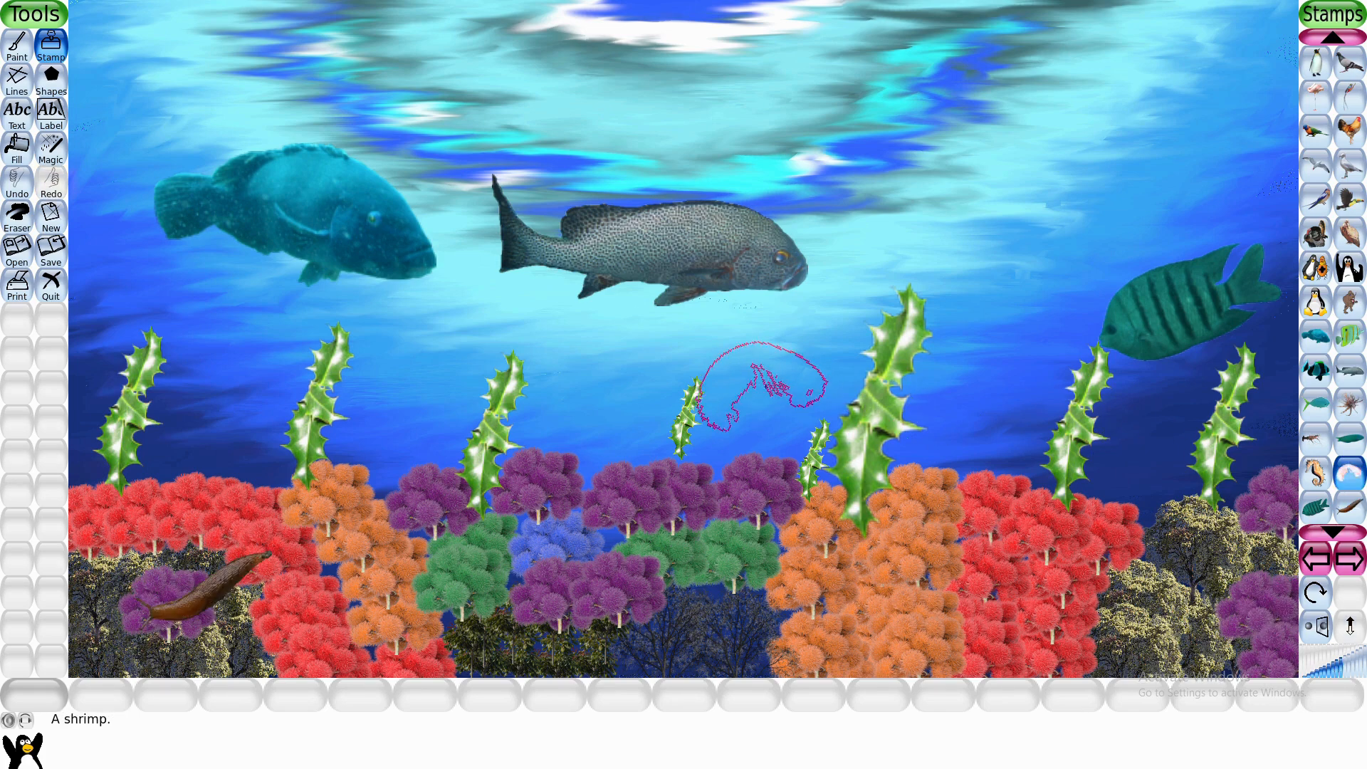
pyautogui.click(880, 331)
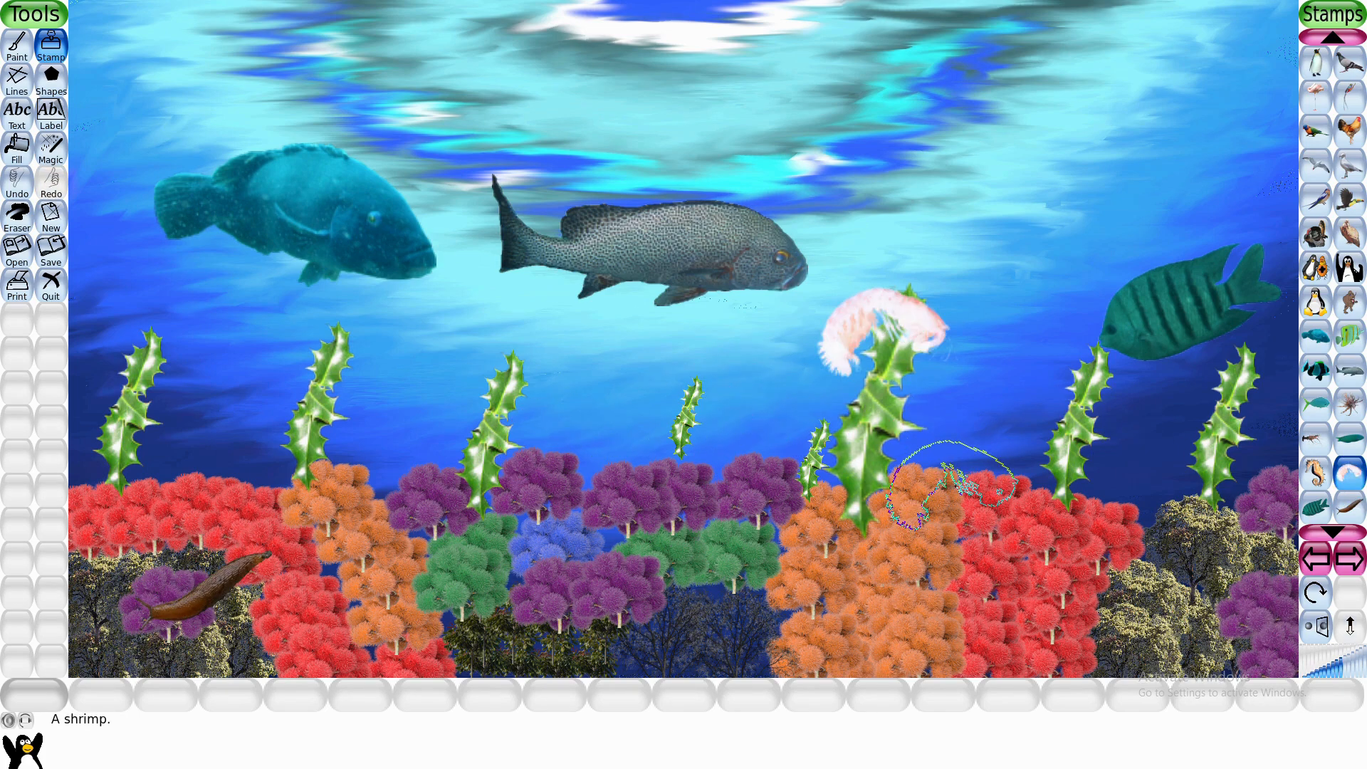
pyautogui.click(1345, 352)
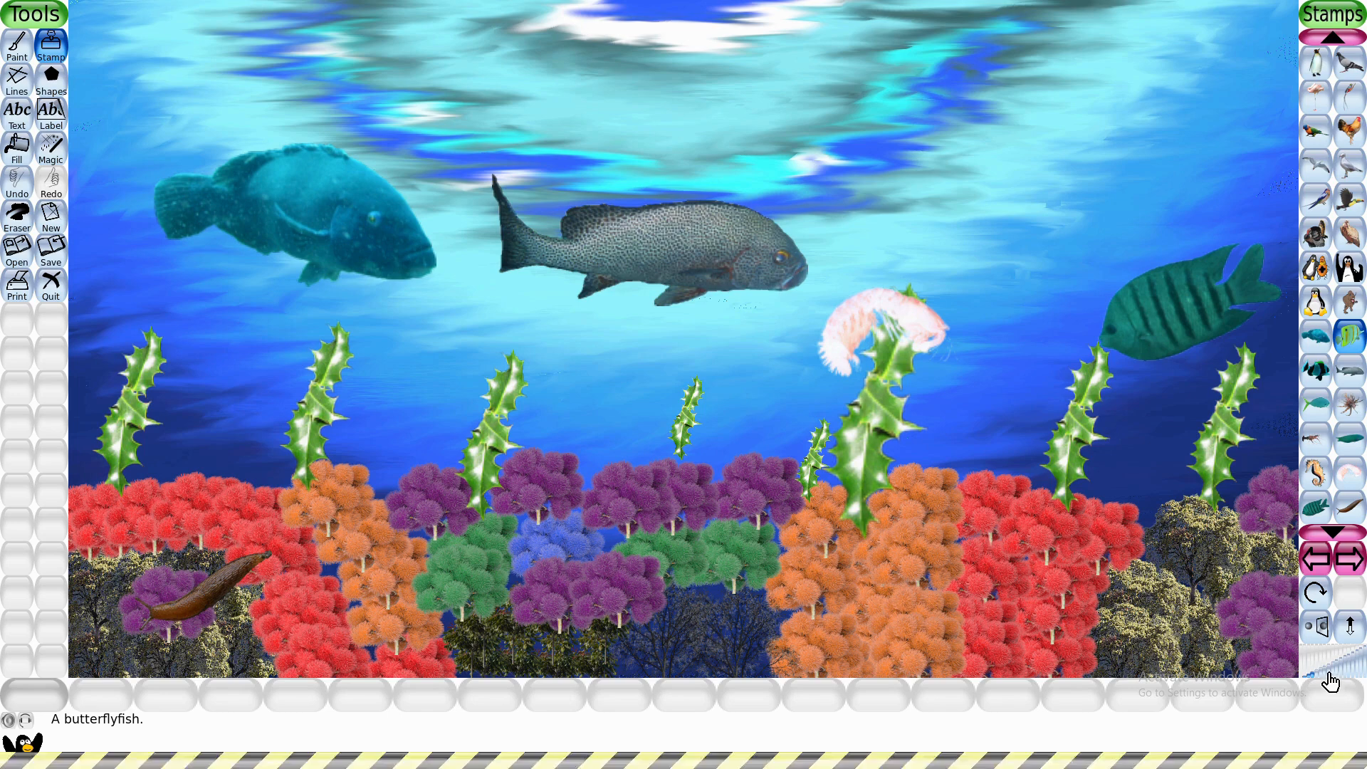
pyautogui.click(613, 416)
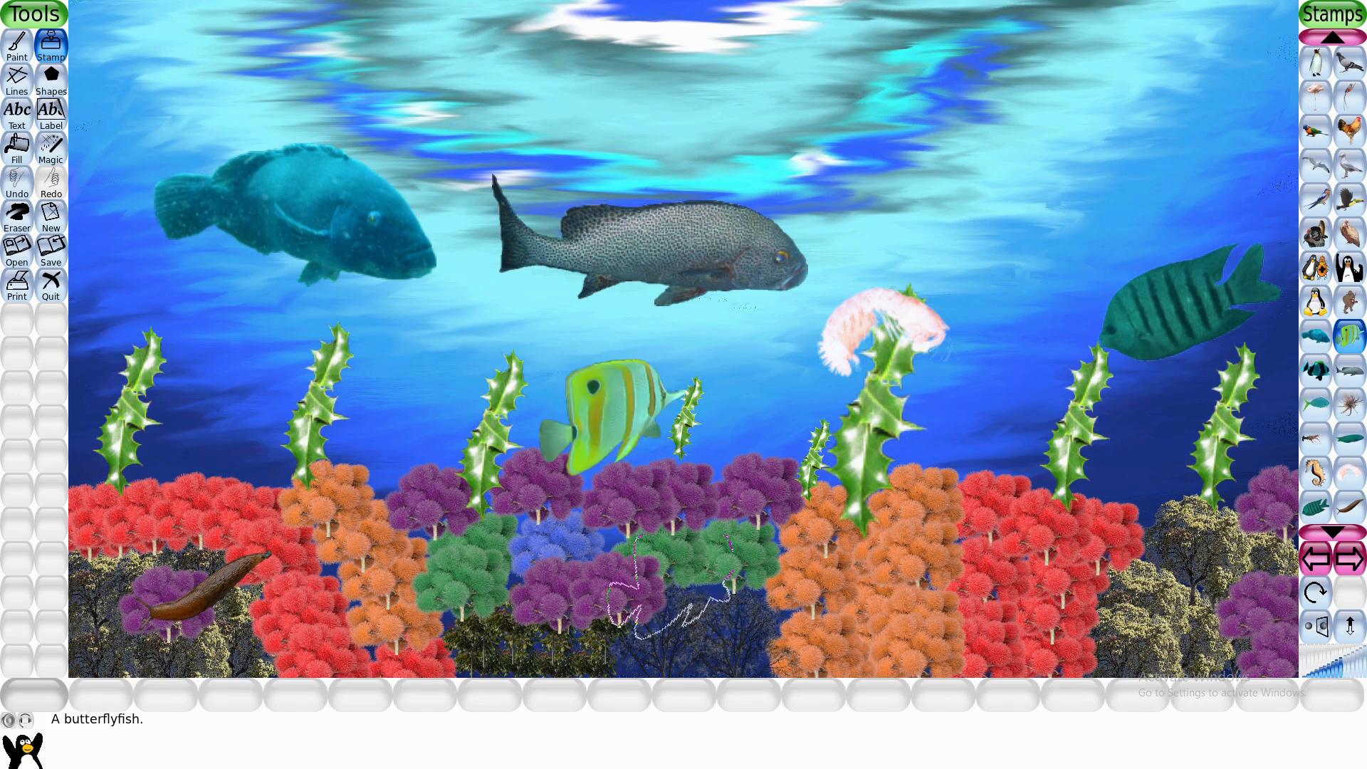
# - Stamp a clownfish in the upper right and two seahorses facing each other along the top of the canvas, mirroring the left one
pyautogui.click(1322, 372)
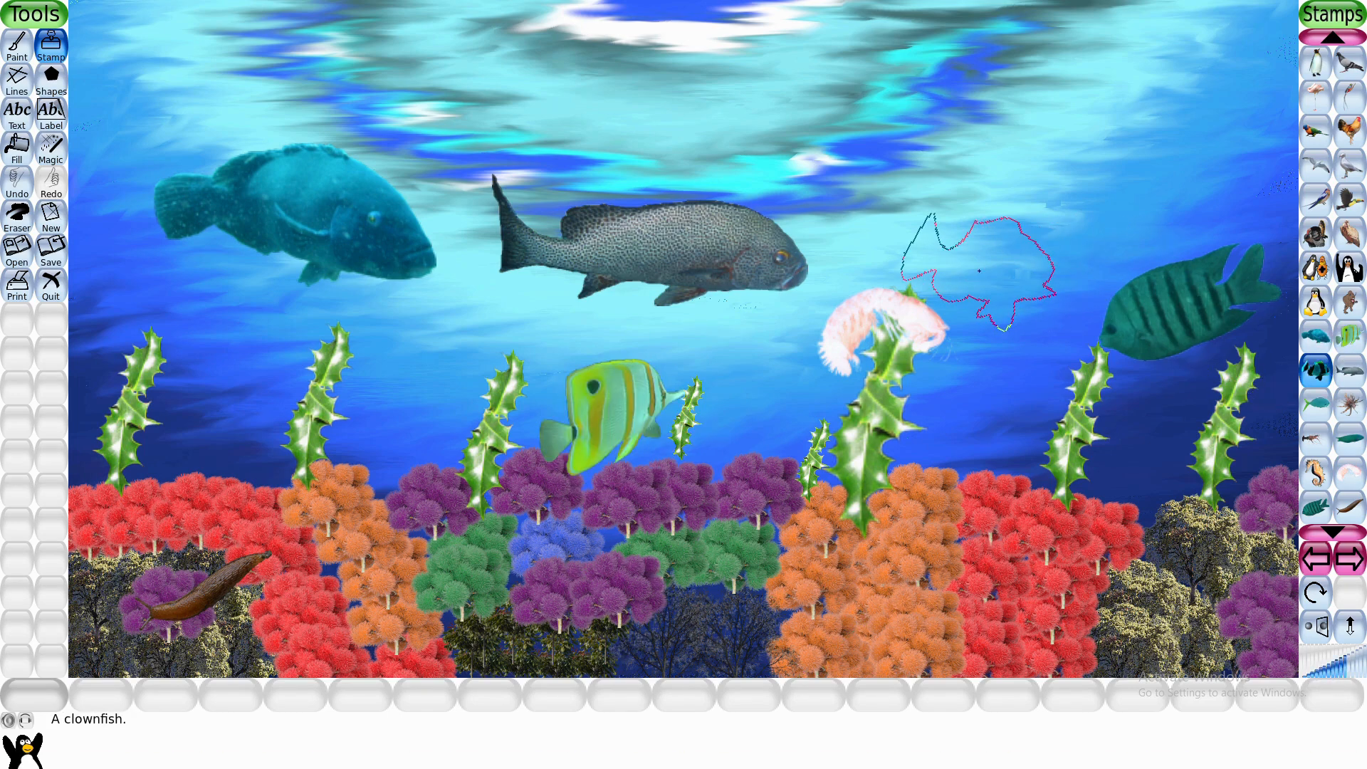
pyautogui.click(1003, 110)
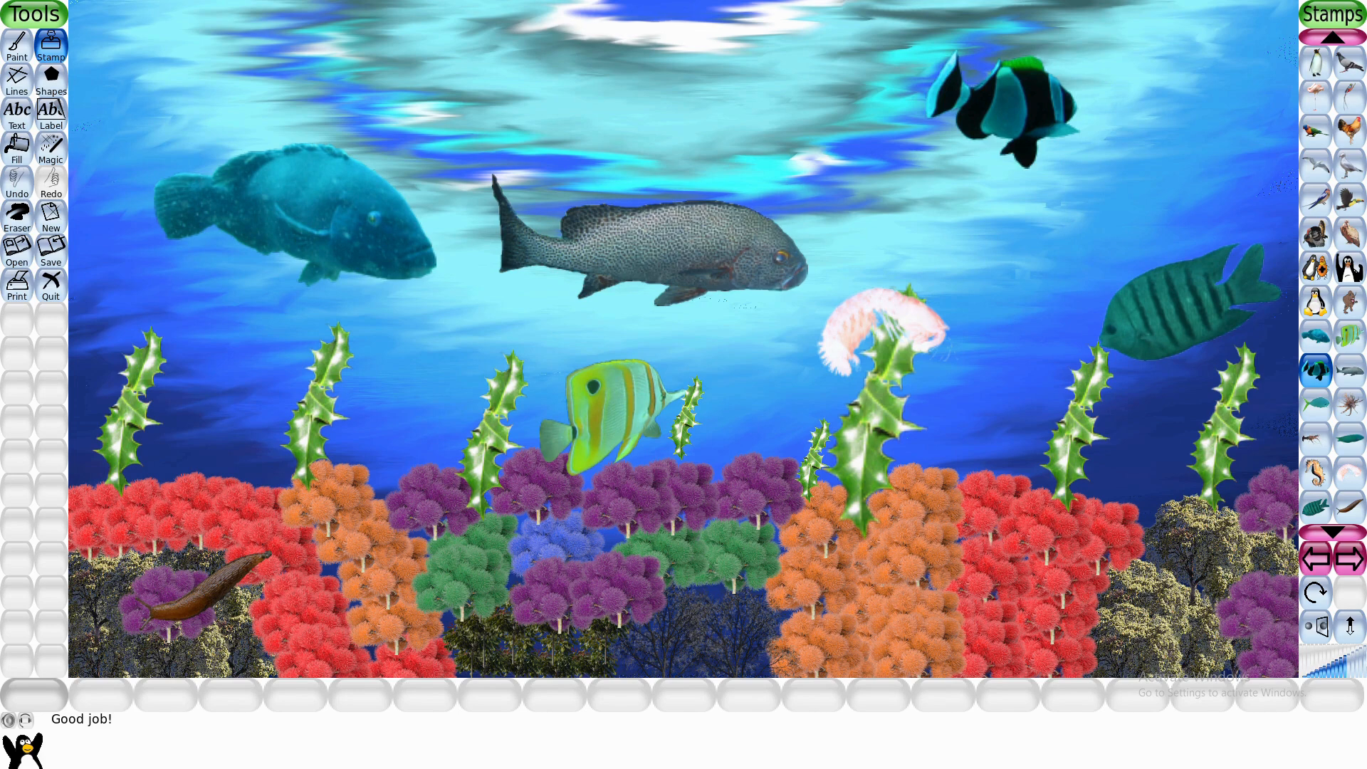
pyautogui.click(1315, 474)
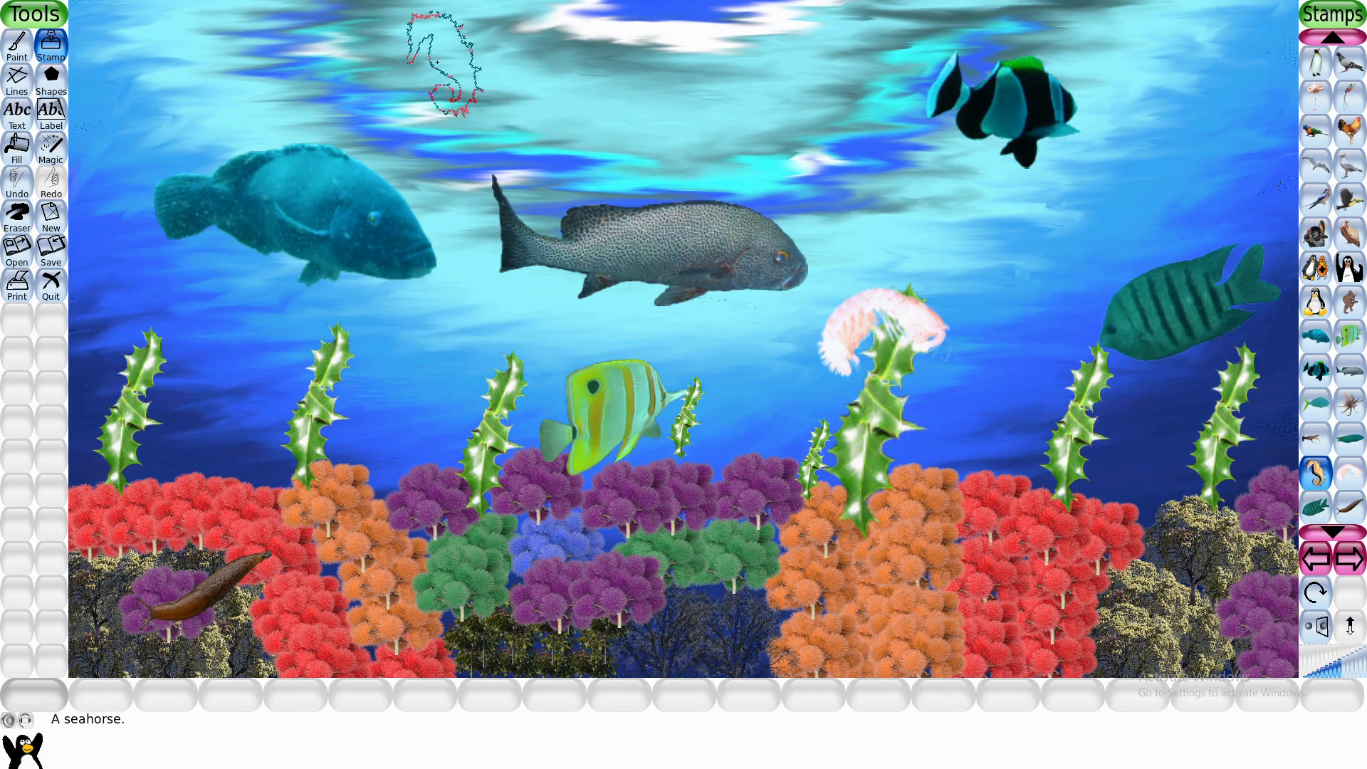
pyautogui.click(1315, 627)
pyautogui.click(273, 59)
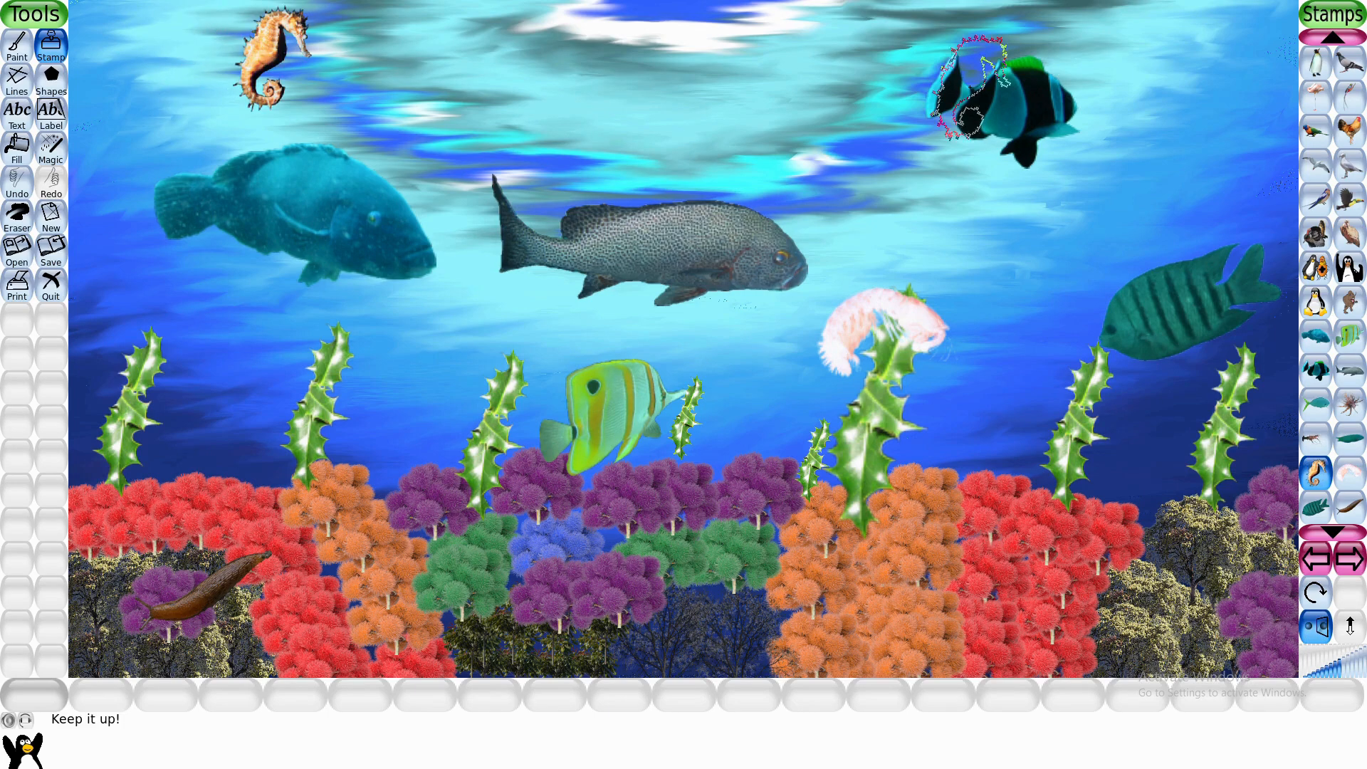
pyautogui.click(1315, 626)
pyautogui.click(846, 60)
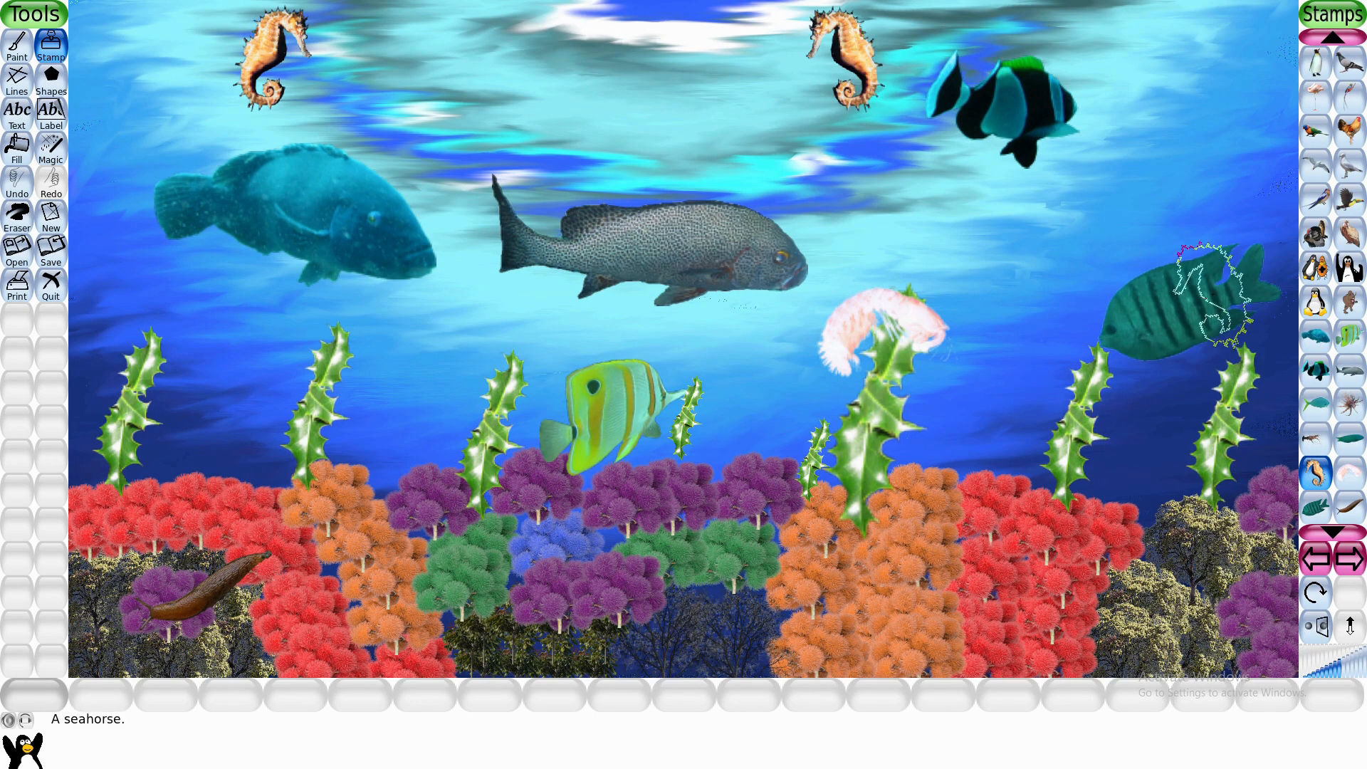
# - Stamp a small dolphinfish between the two seahorses and a lionfish over the orange and red trees in the lower left
pyautogui.click(1329, 400)
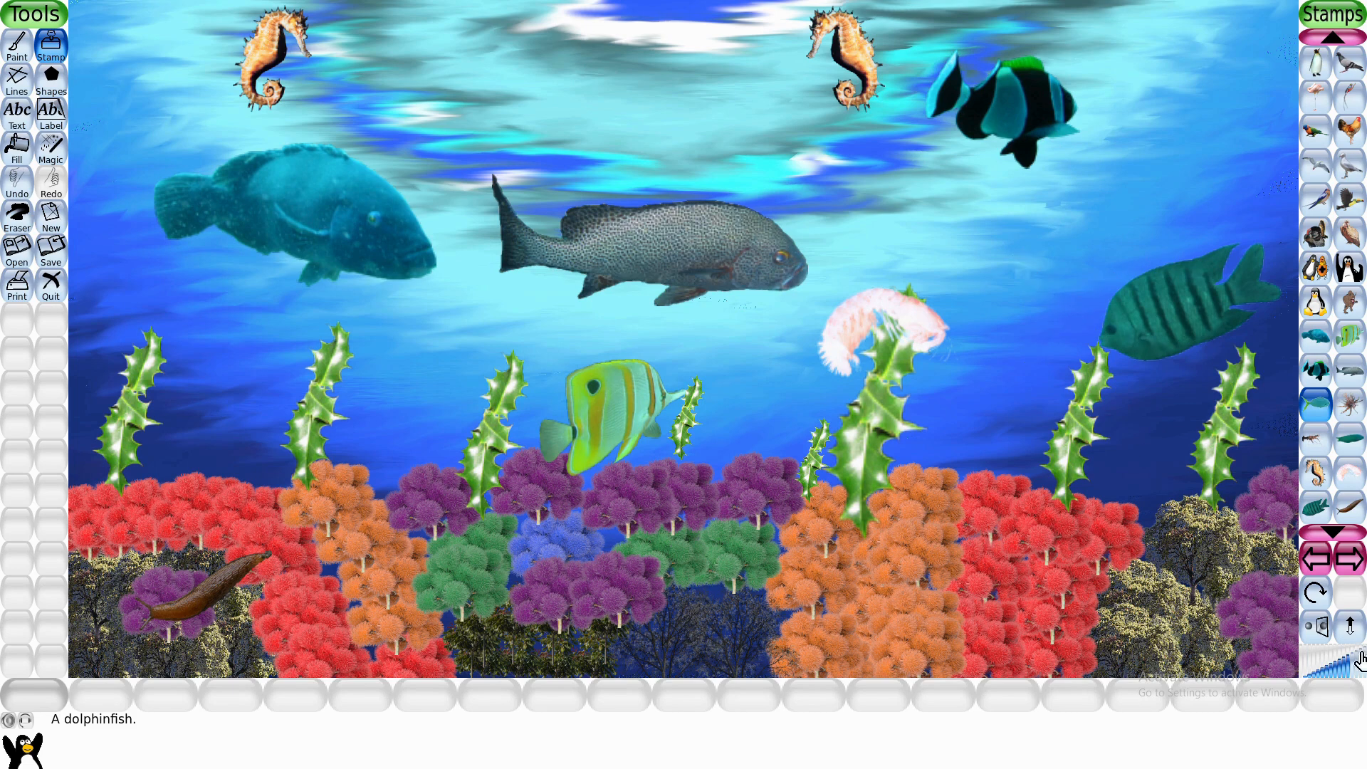
pyautogui.click(522, 65)
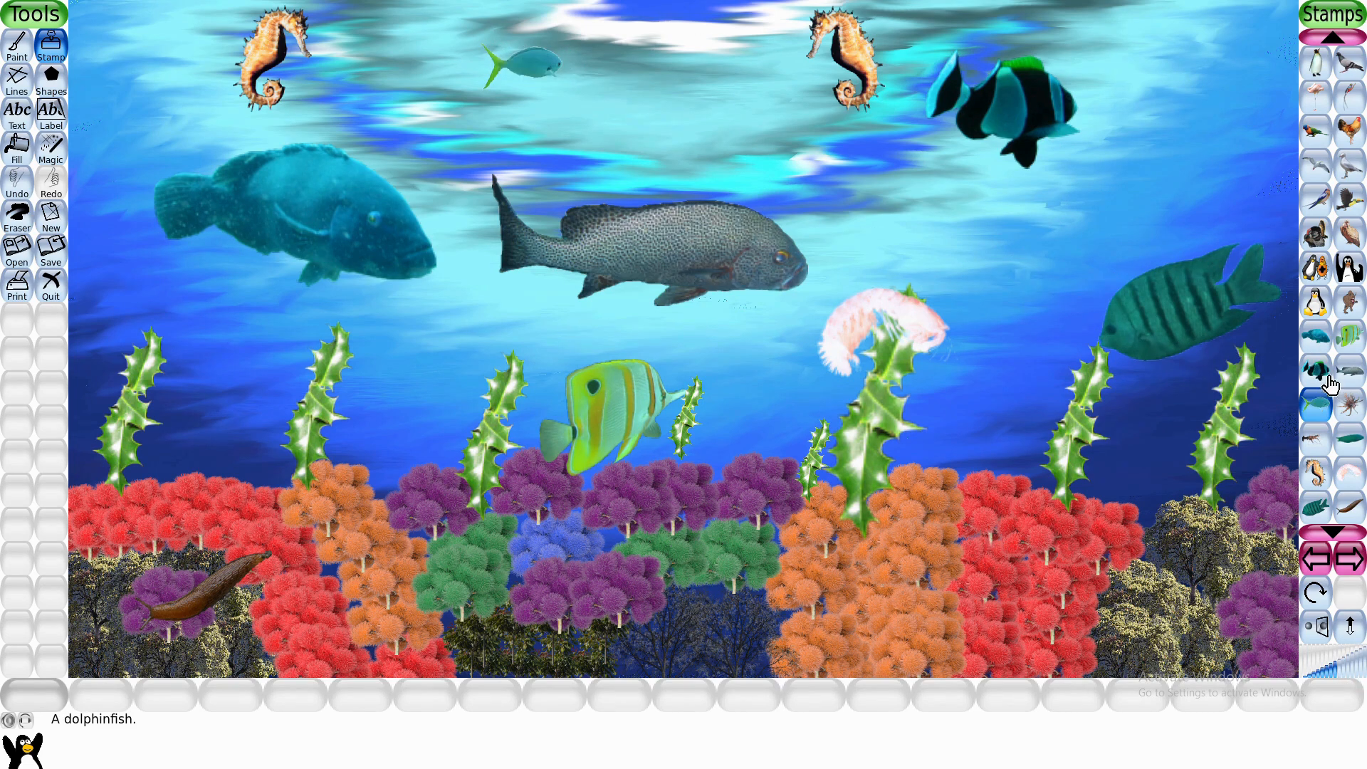
pyautogui.click(1352, 421)
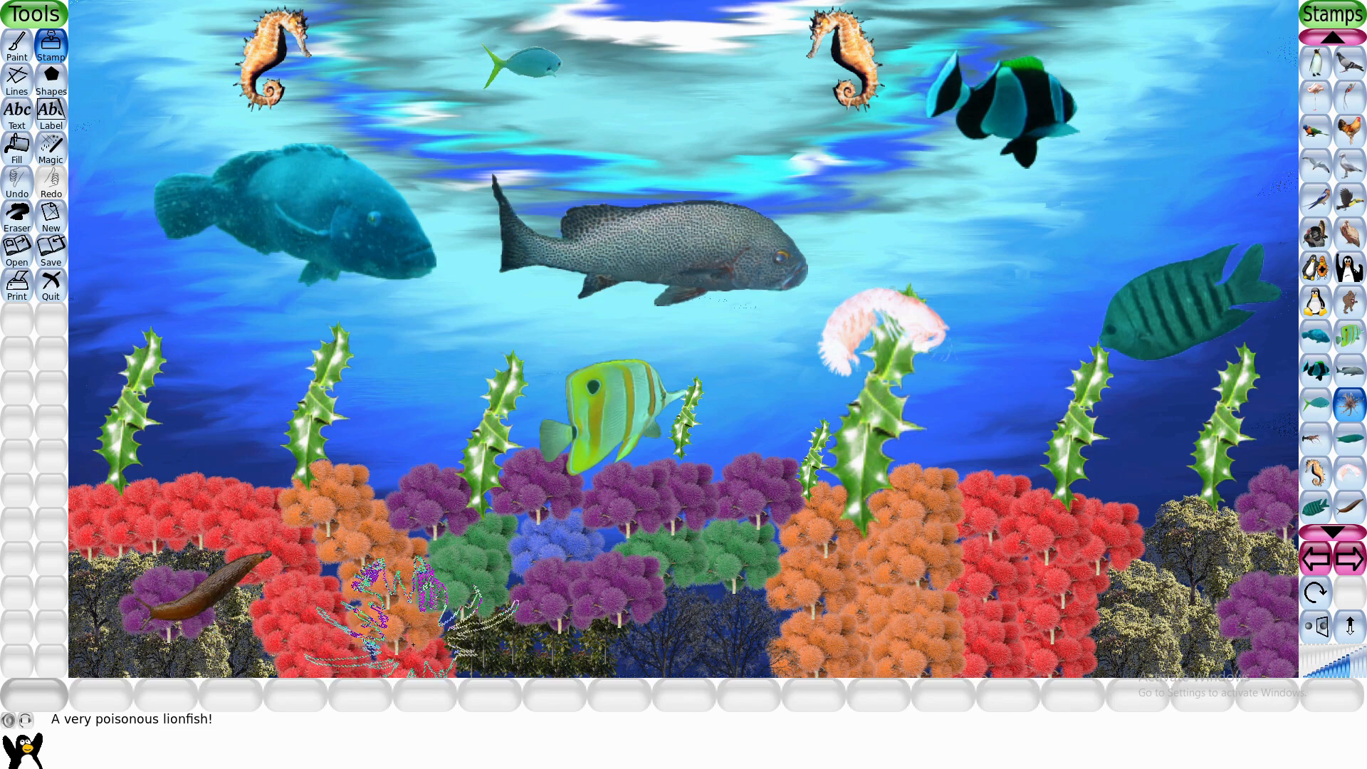
pyautogui.click(412, 617)
# - Stamp a reduced woodlouse over the red trees in the lower right and a small spiny lobster below the green trees in the middle
pyautogui.click(1333, 532)
pyautogui.click(1332, 533)
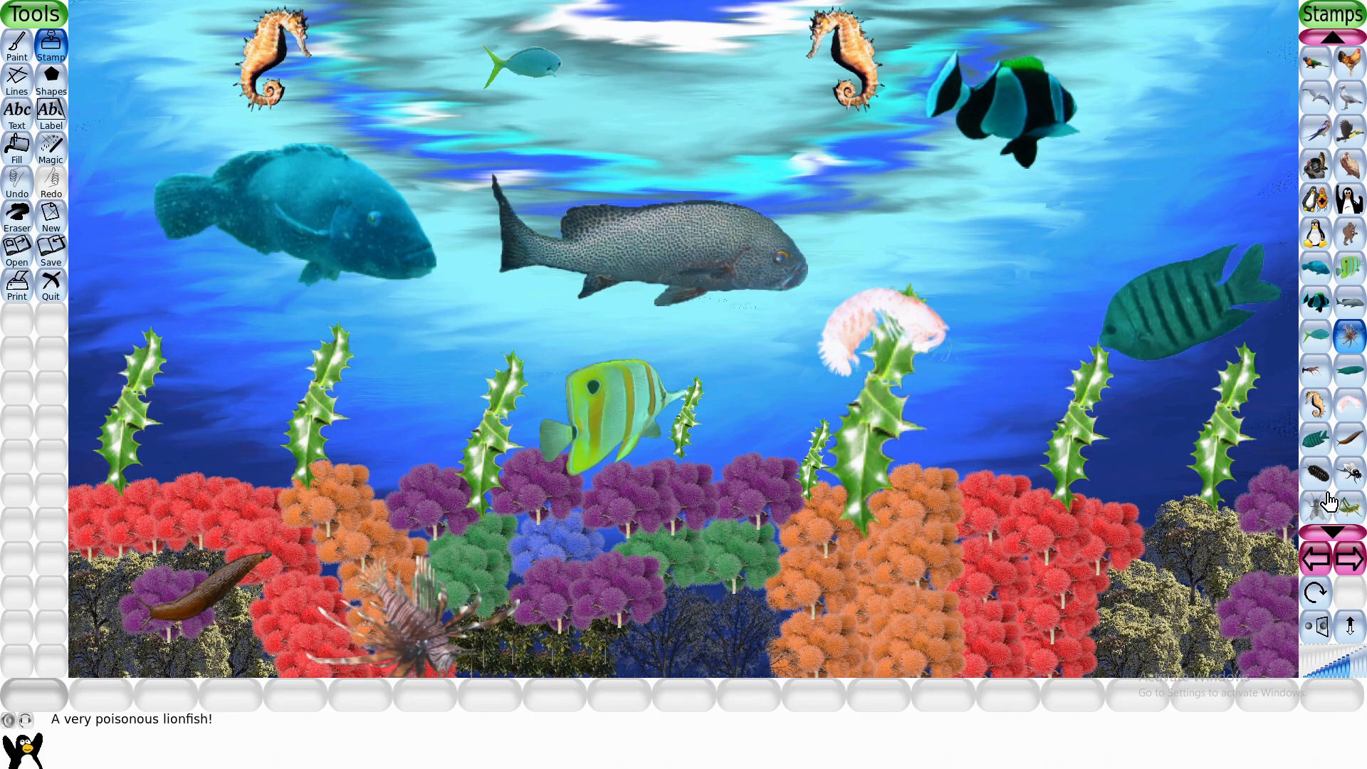
pyautogui.click(1316, 474)
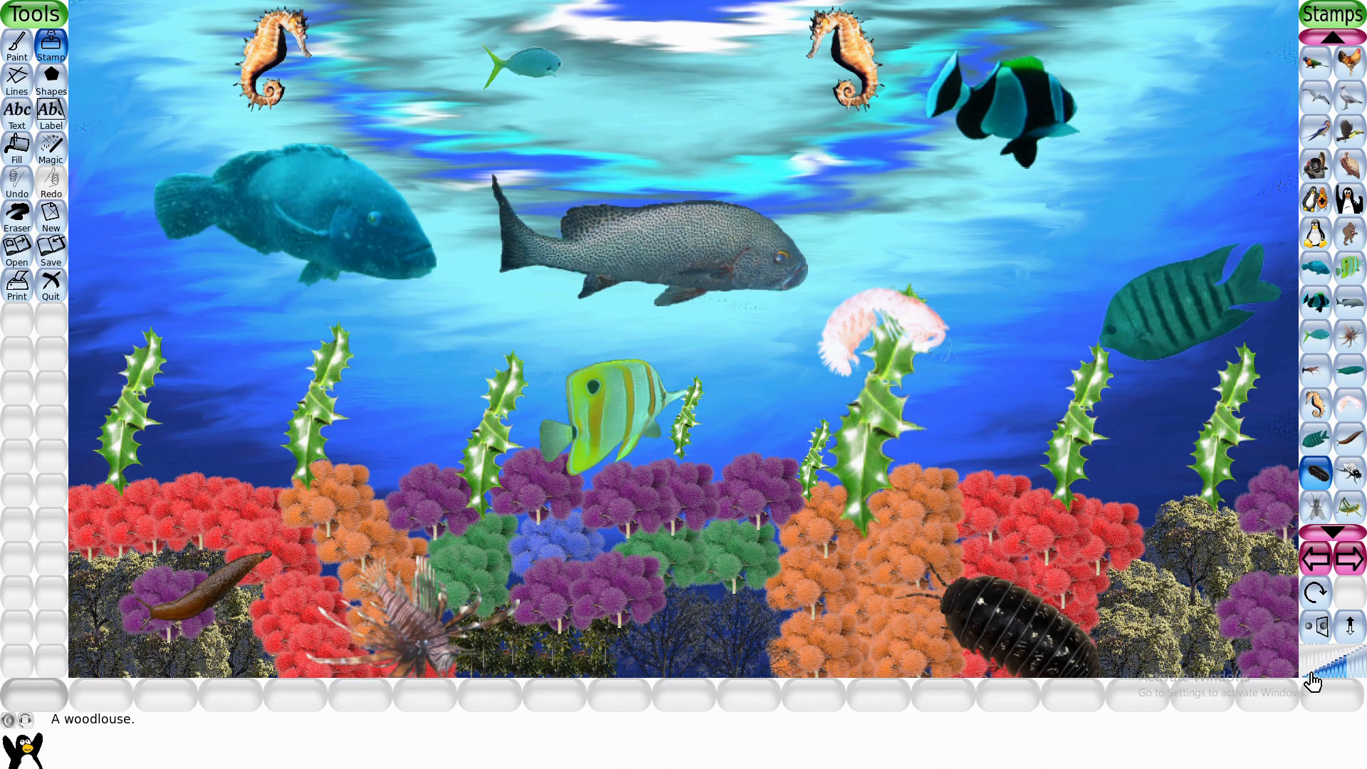
pyautogui.hotkey('ctrl', 'z')
pyautogui.click(1342, 674)
pyautogui.click(1073, 626)
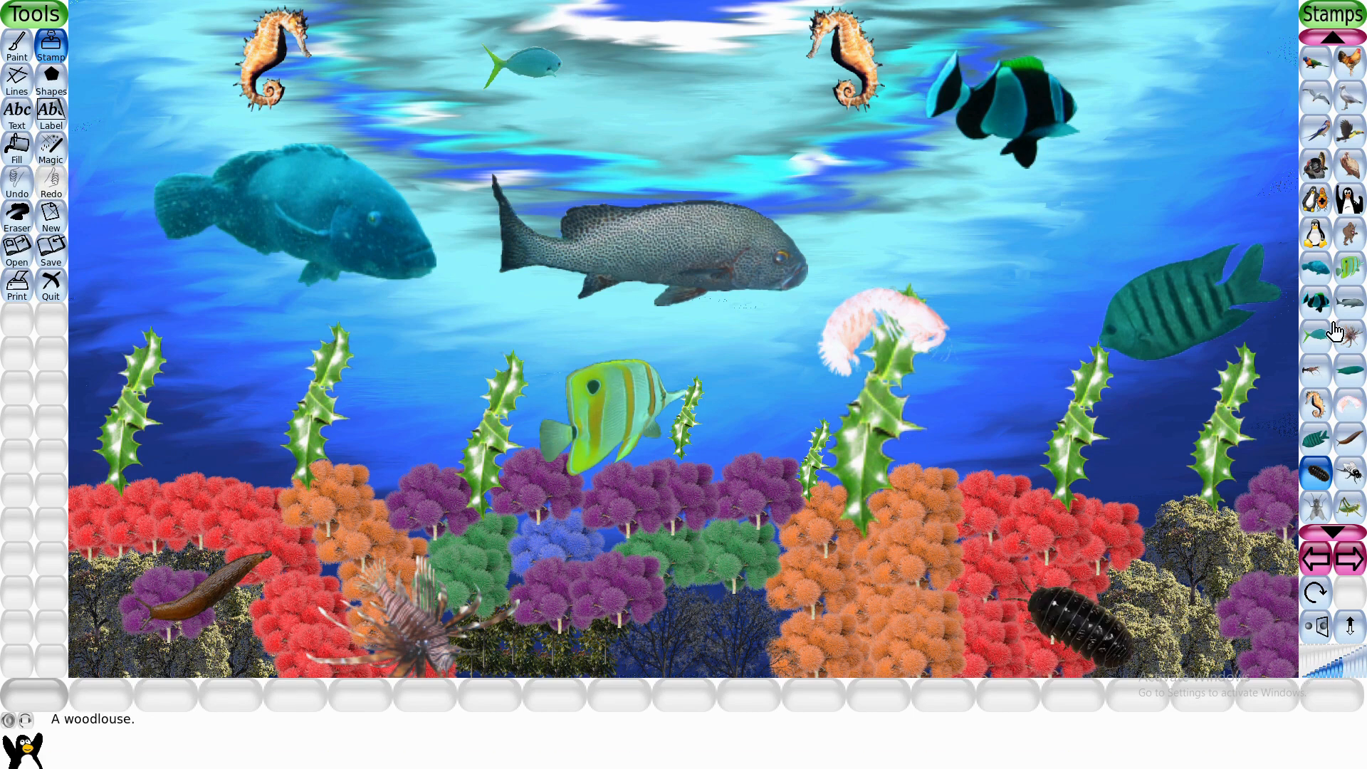
pyautogui.click(1315, 368)
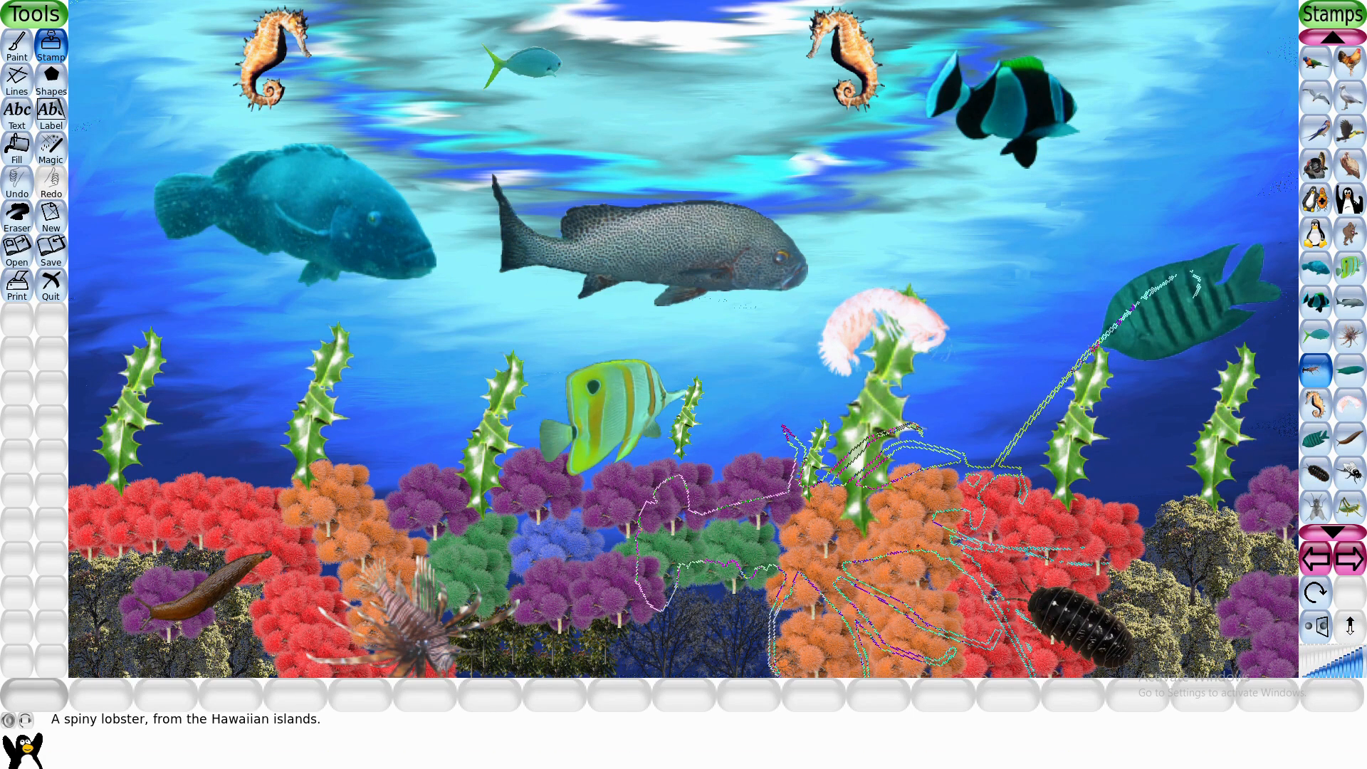
pyautogui.click(712, 575)
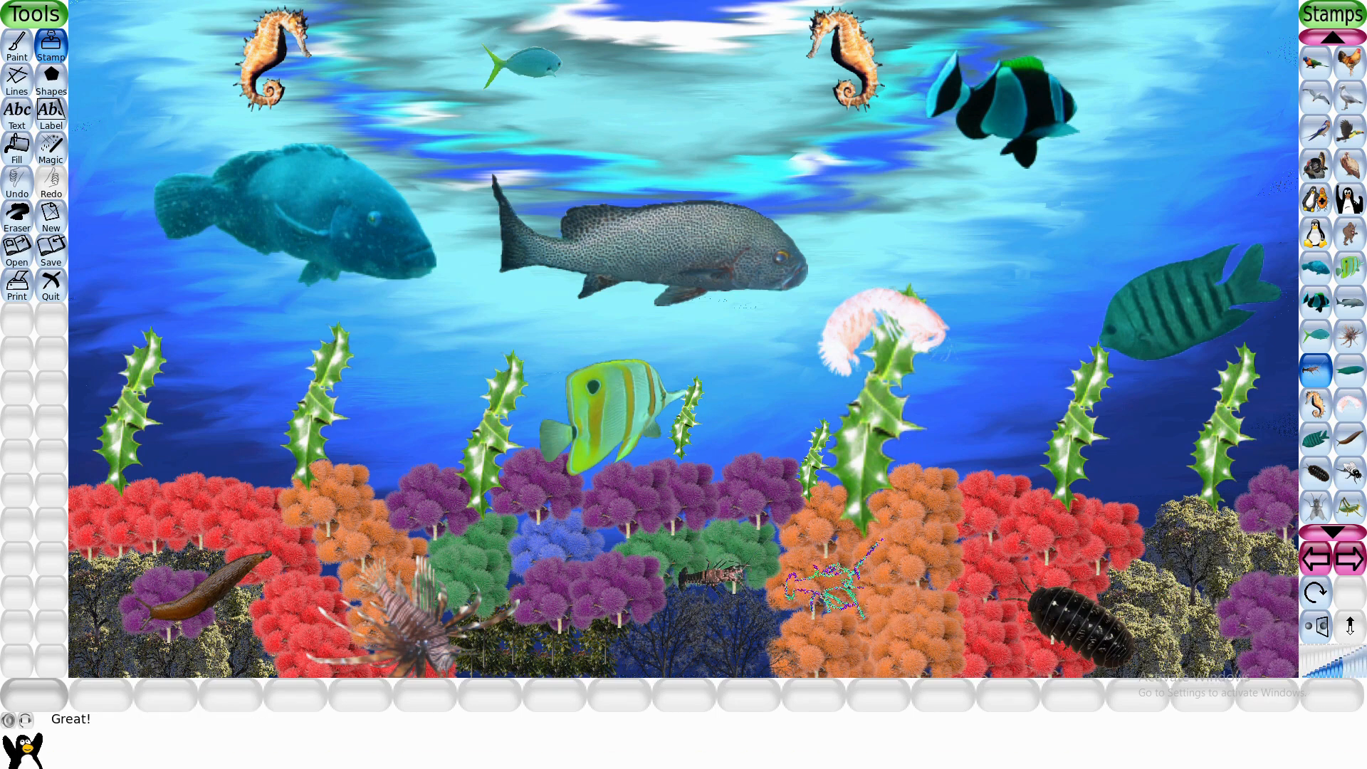
# - Stamp a smaller clownfish above the coral trout's tail and a reduced moon wrasse above the stripey fish
pyautogui.click(1315, 302)
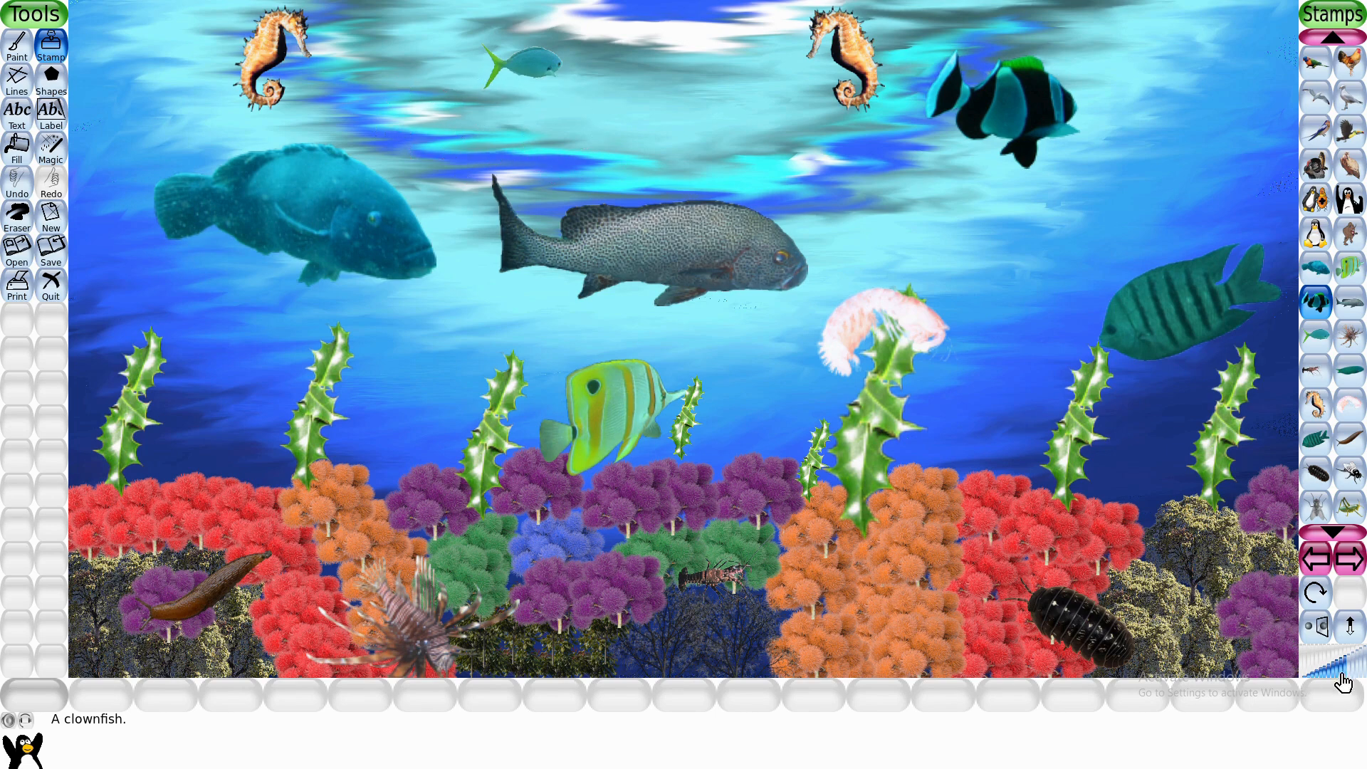
pyautogui.click(467, 141)
pyautogui.click(1349, 370)
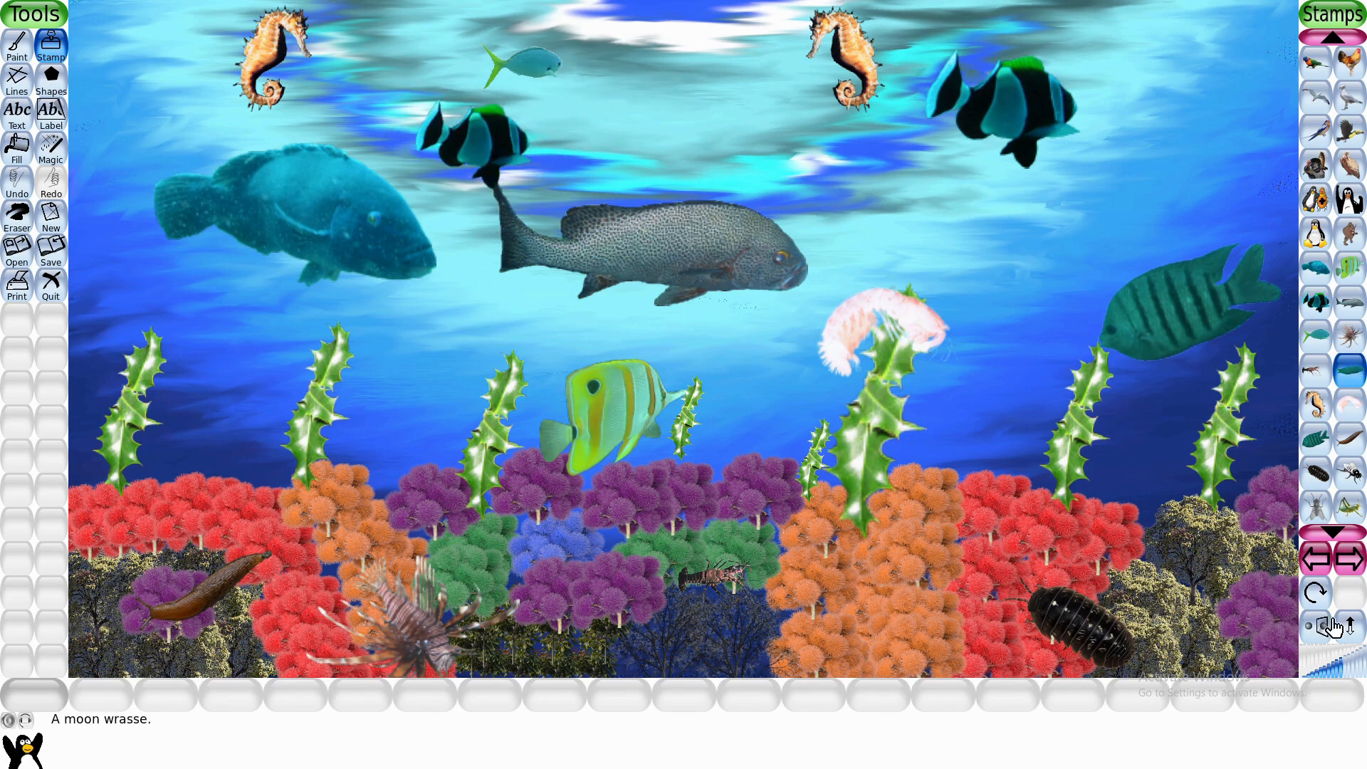
pyautogui.click(1141, 195)
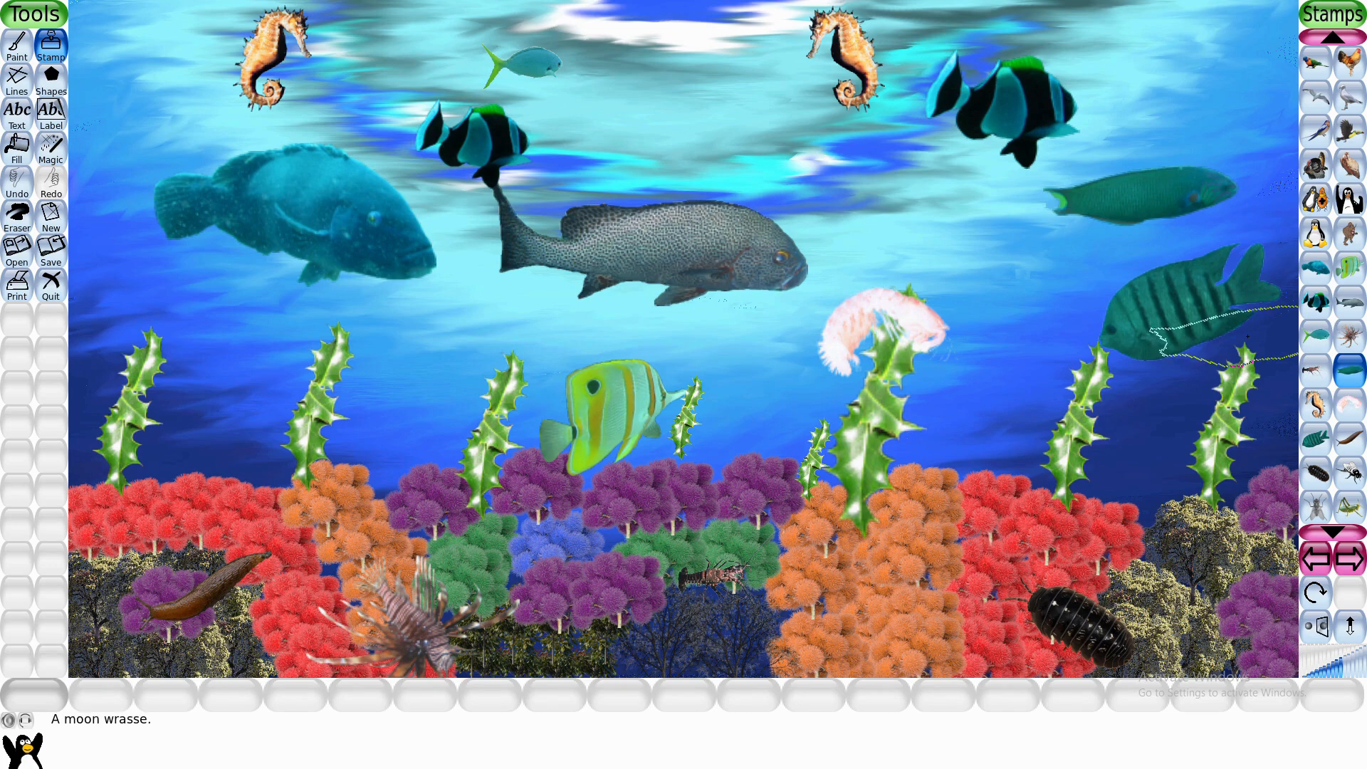